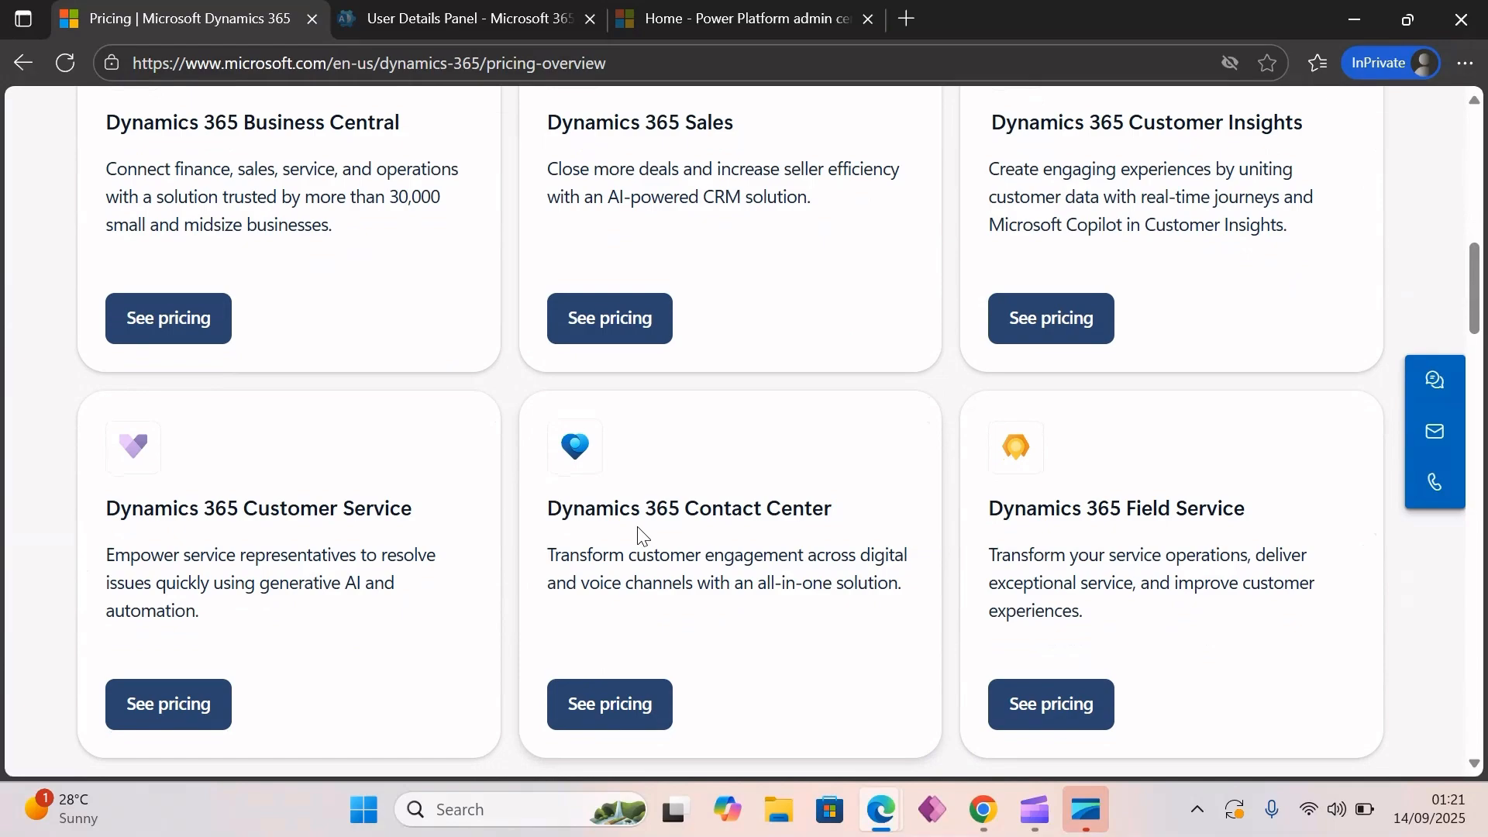
Step: Review the applications offered on the Dynamics 365 pricing overview page, from Business Central to Commerce
scroll(637, 535, "down", 3)
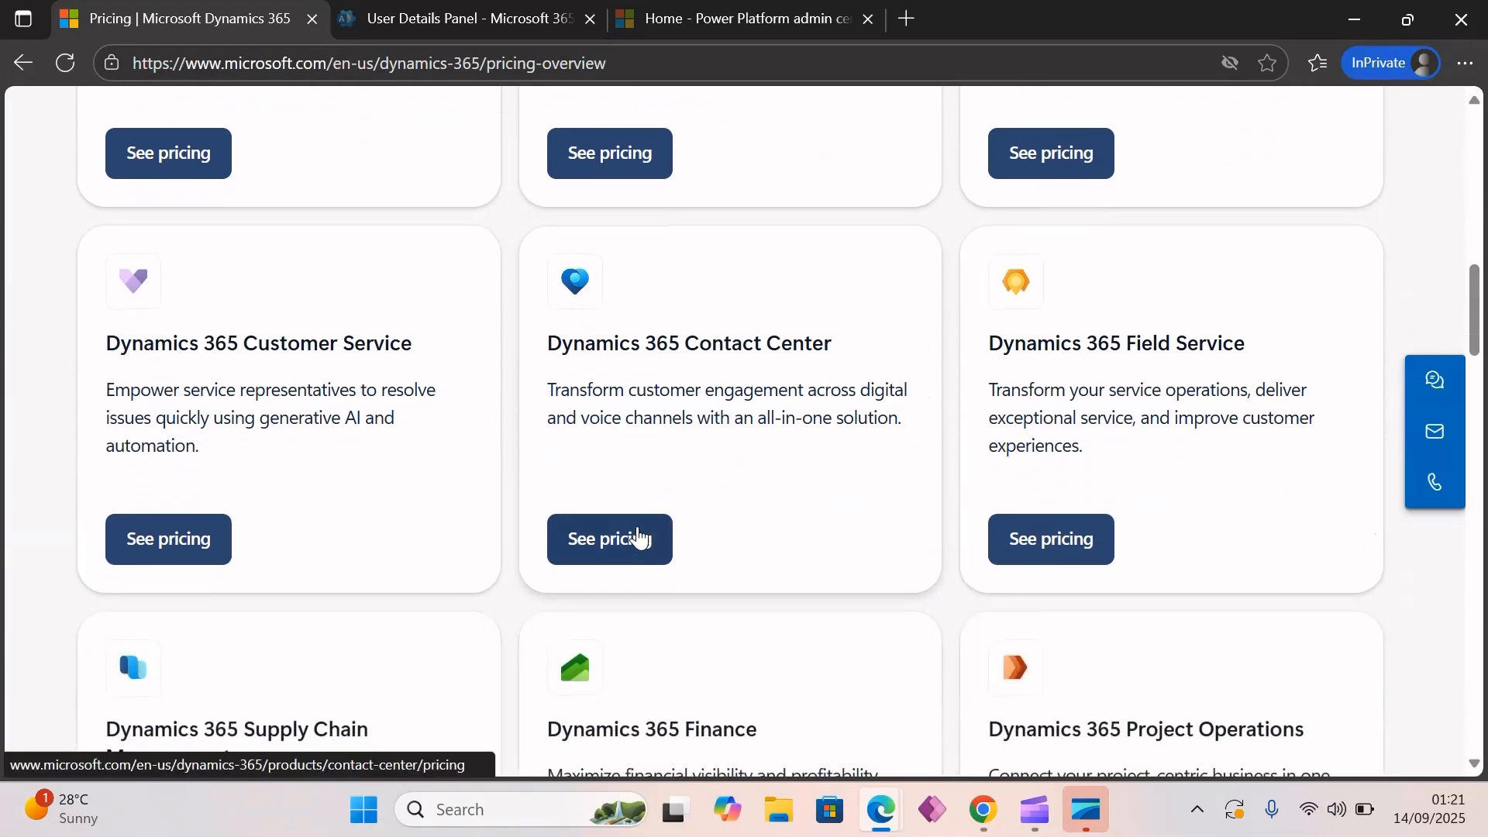
scroll(638, 535, "down", 6)
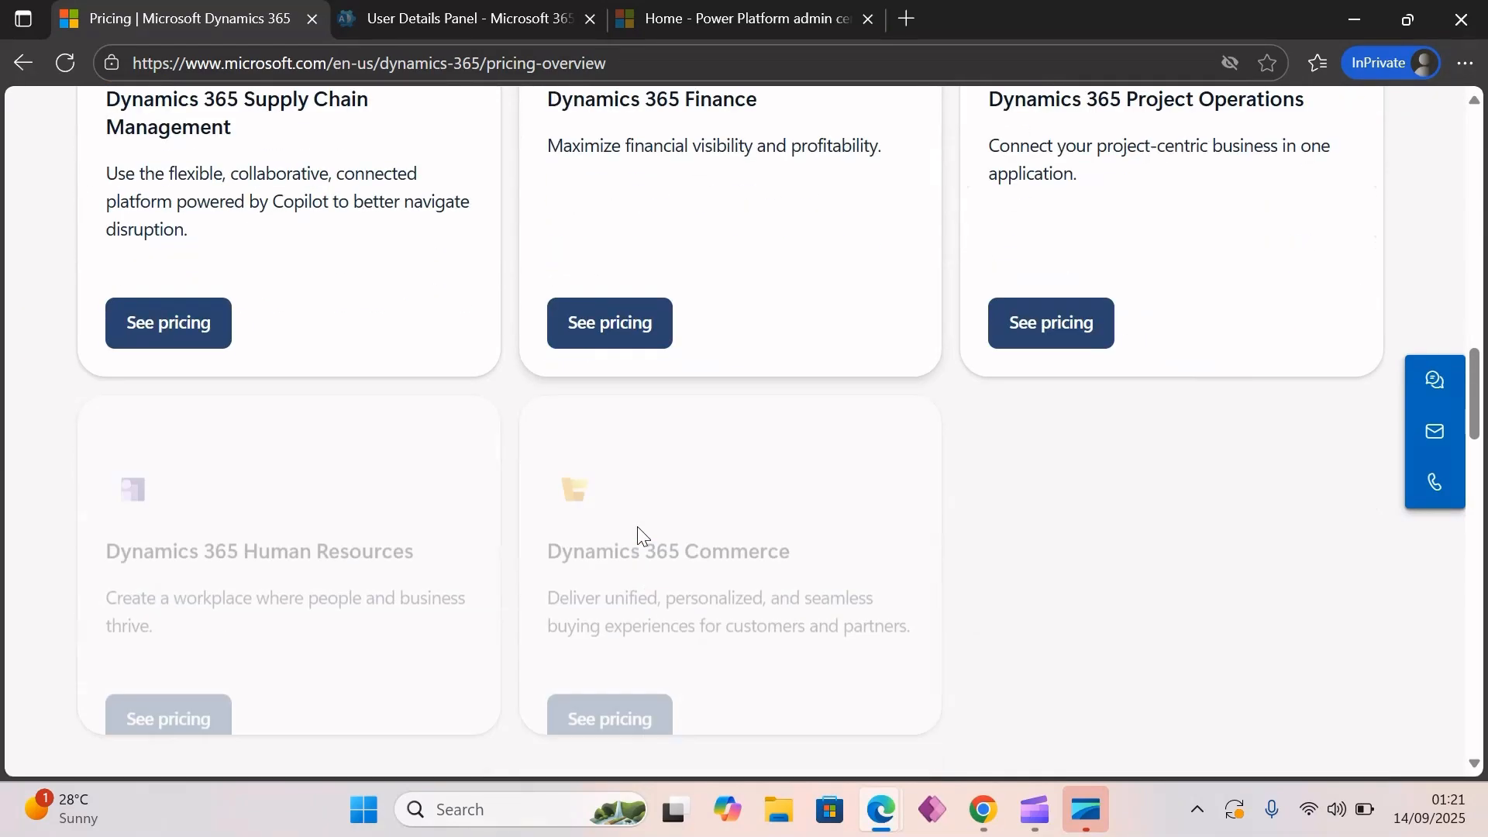
scroll(639, 527, "down", 2)
scroll(638, 527, "up", 5)
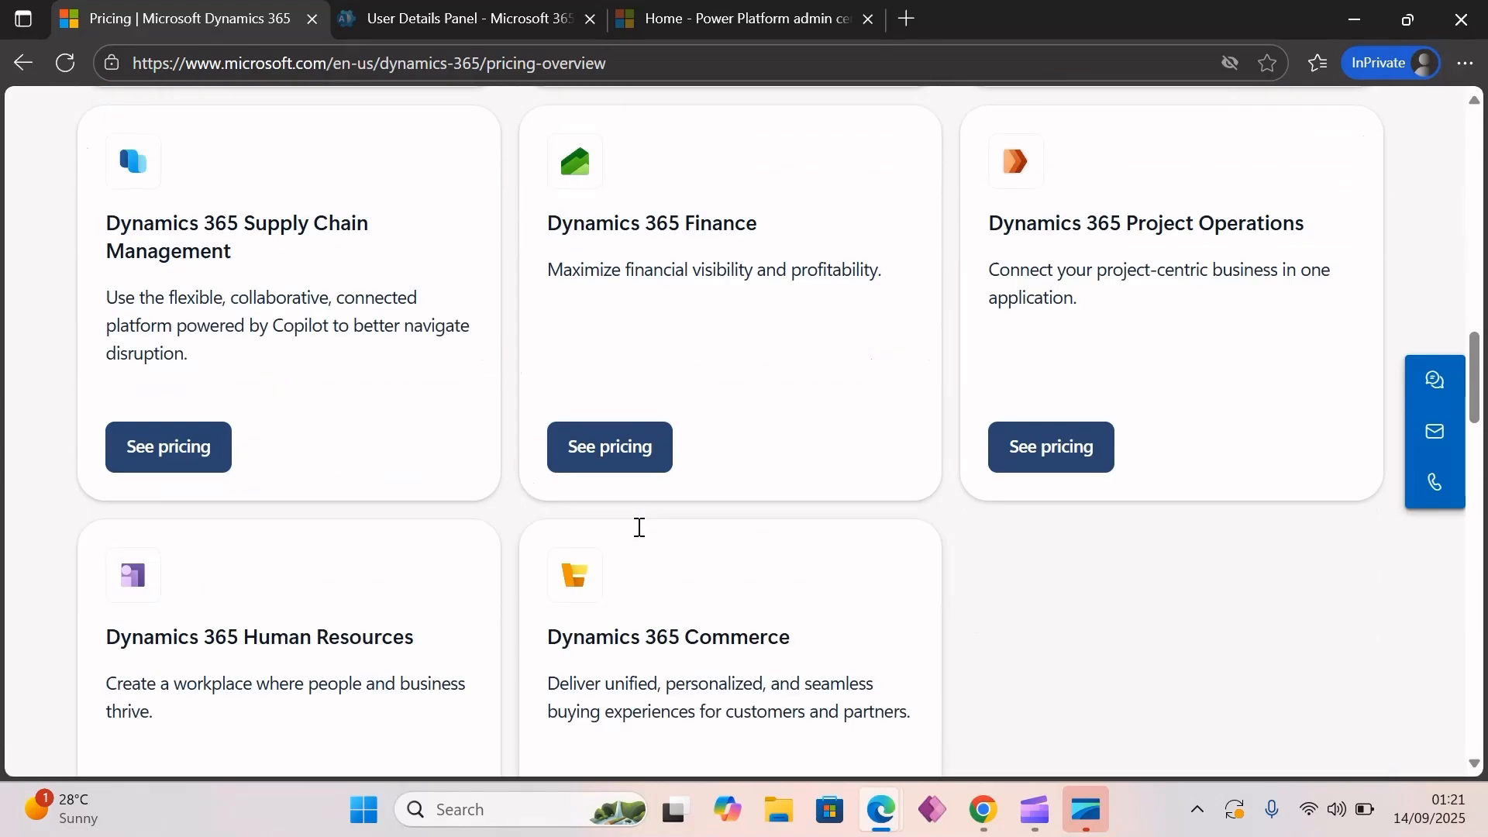
scroll(637, 527, "up", 8)
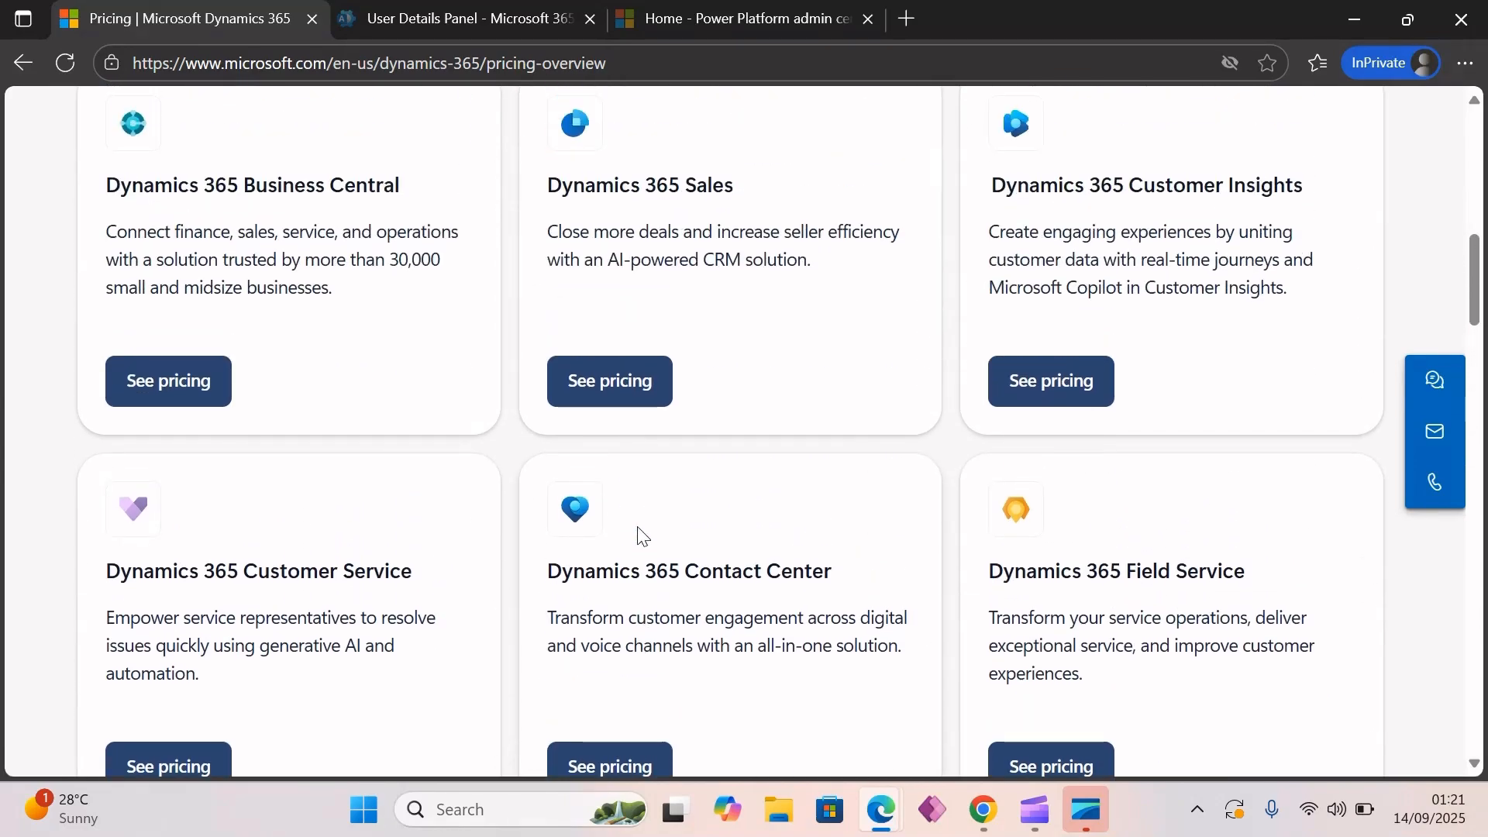
scroll(638, 535, "up", 1)
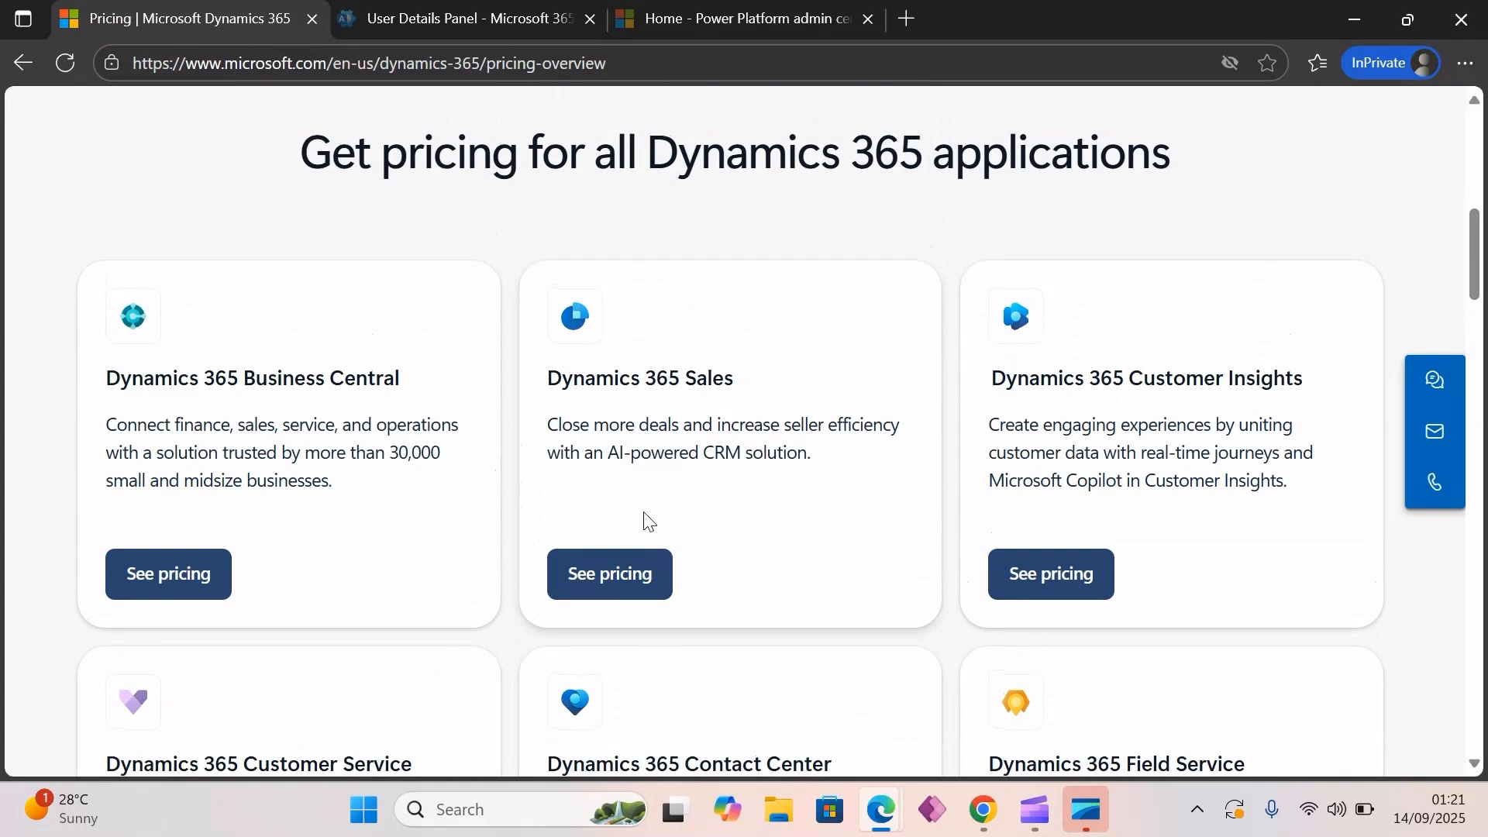
scroll(786, 542, "down", 4)
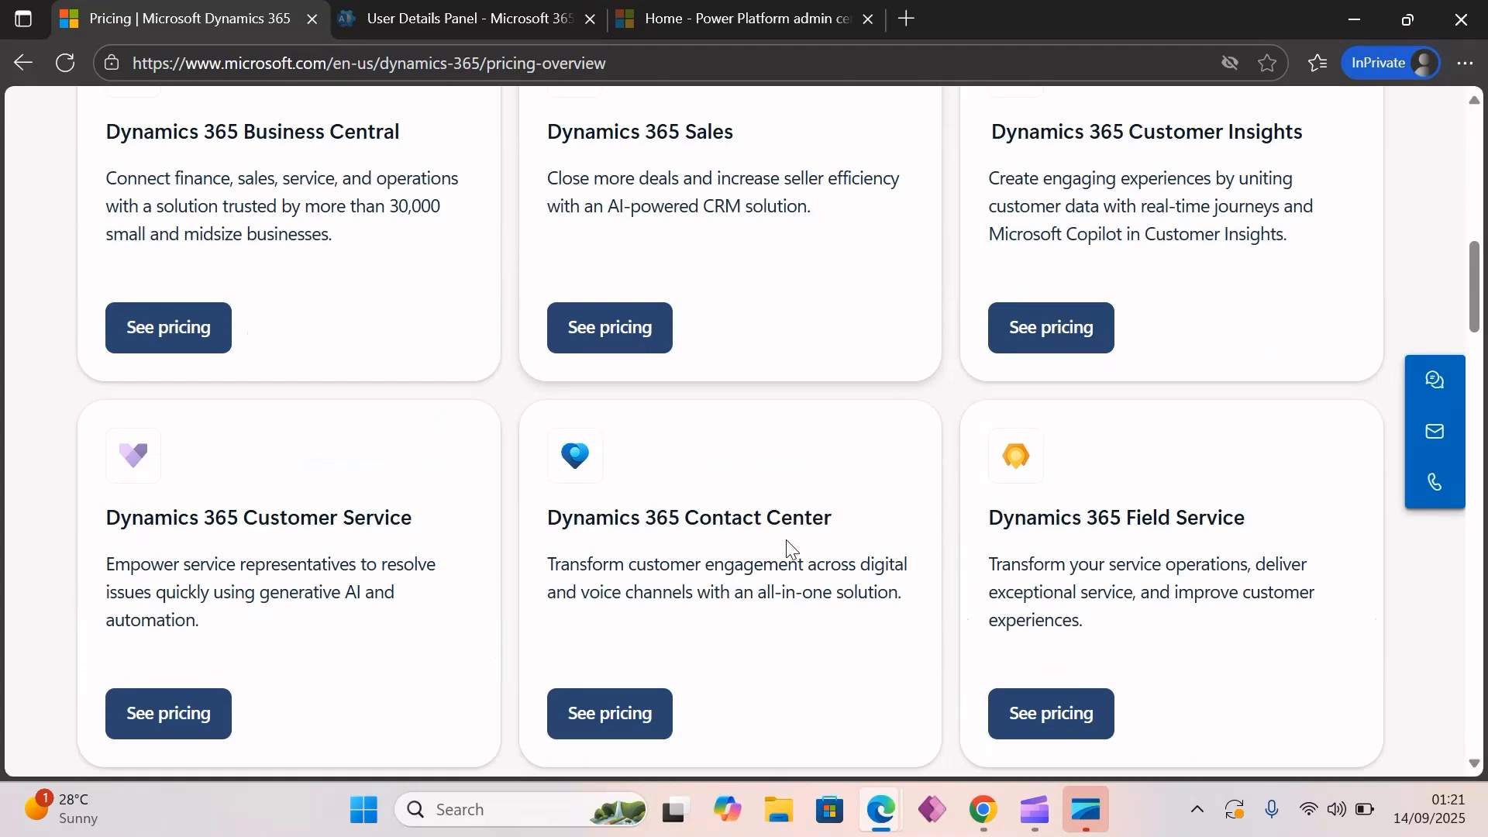
scroll(708, 286, "up", 2)
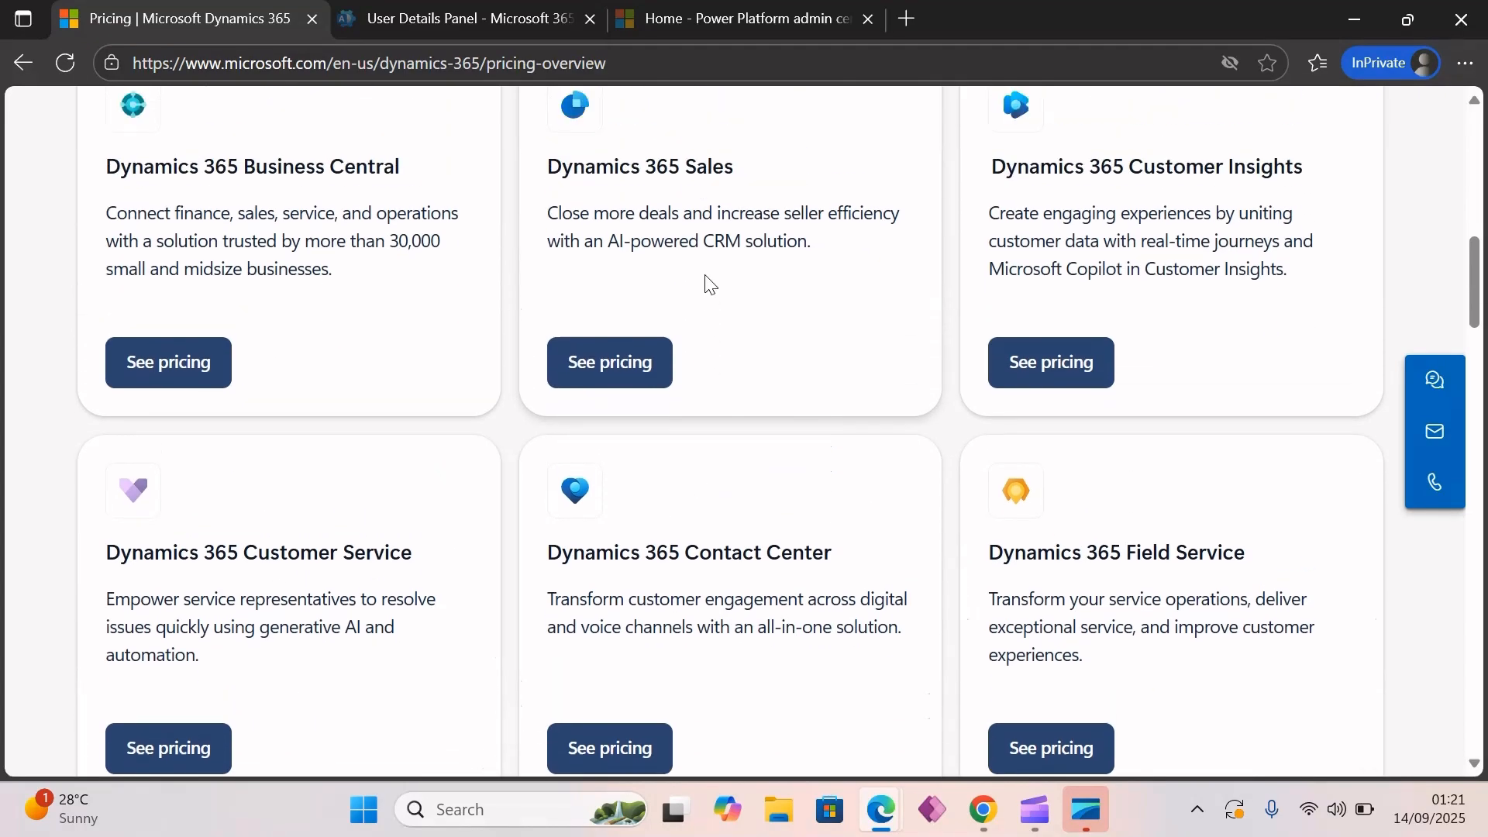
Step: Open the Dynamics 365 Sales pricing and examine its plans from the free trial through Sales Premium
left_click(619, 421)
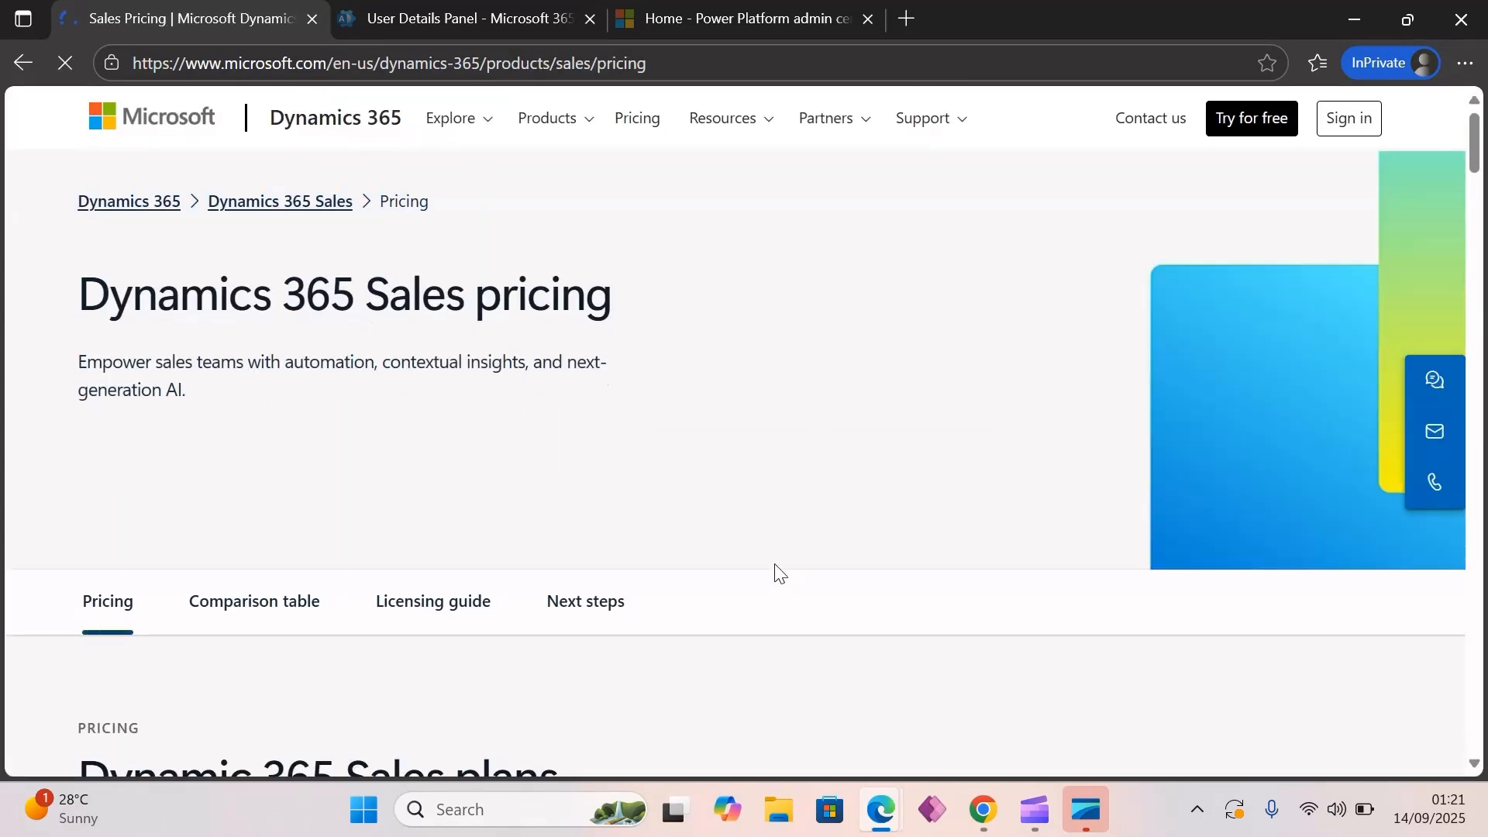
scroll(771, 573, "down", 1)
scroll(771, 578, "down", 6)
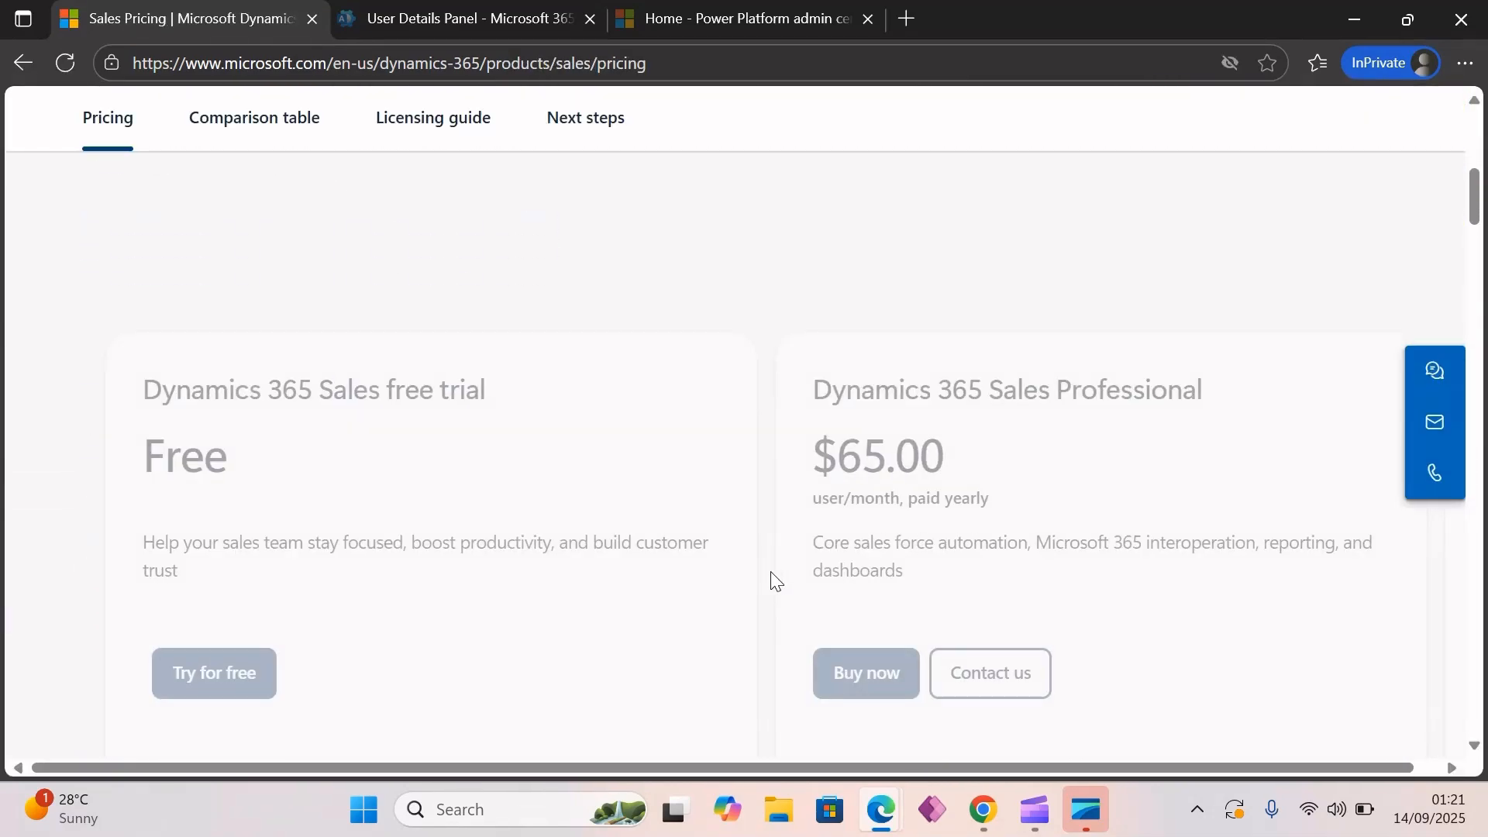
scroll(1104, 431, "right", 10)
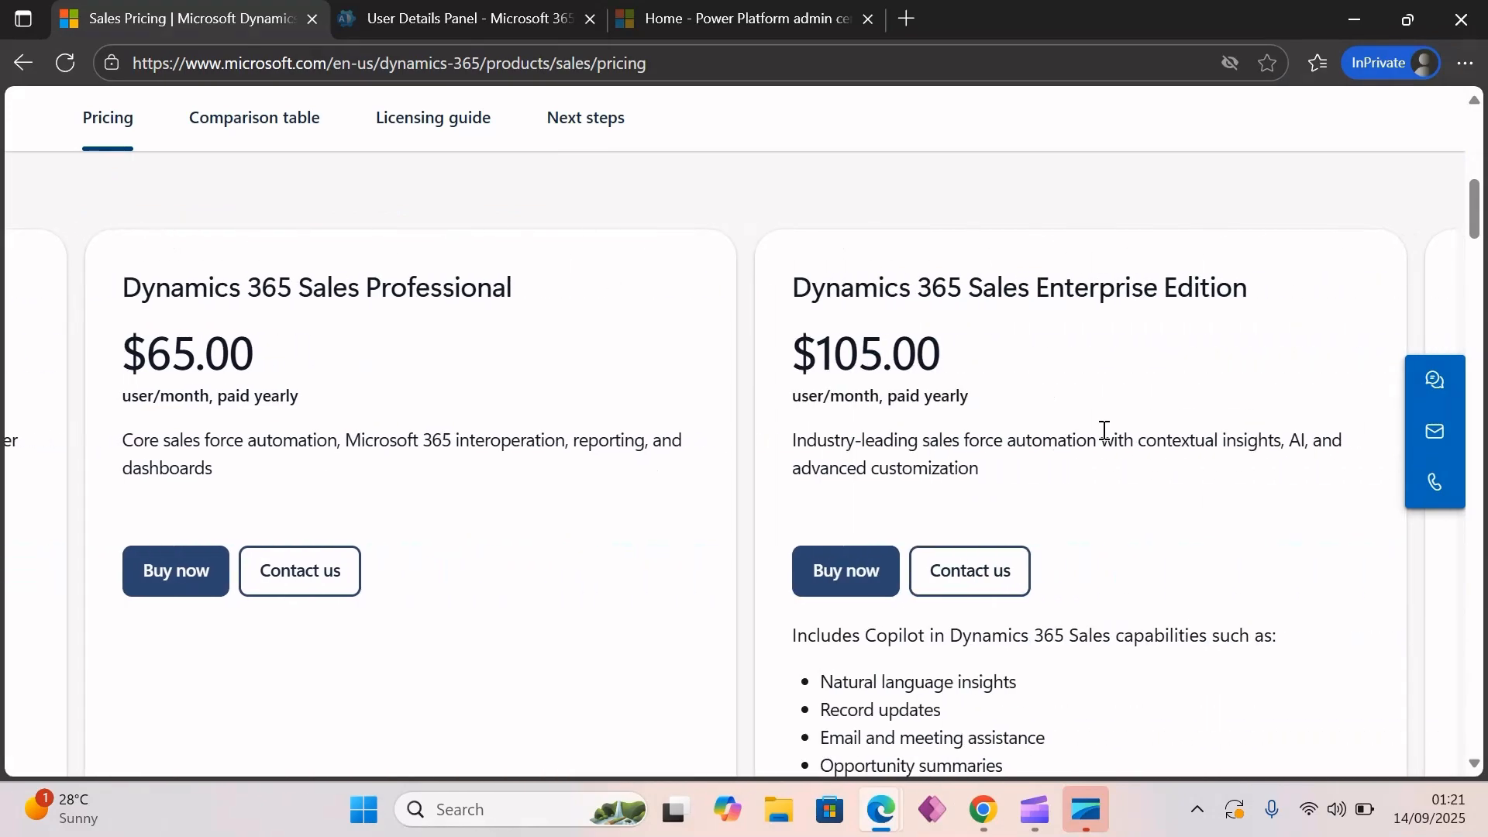
scroll(1105, 431, "right", 3)
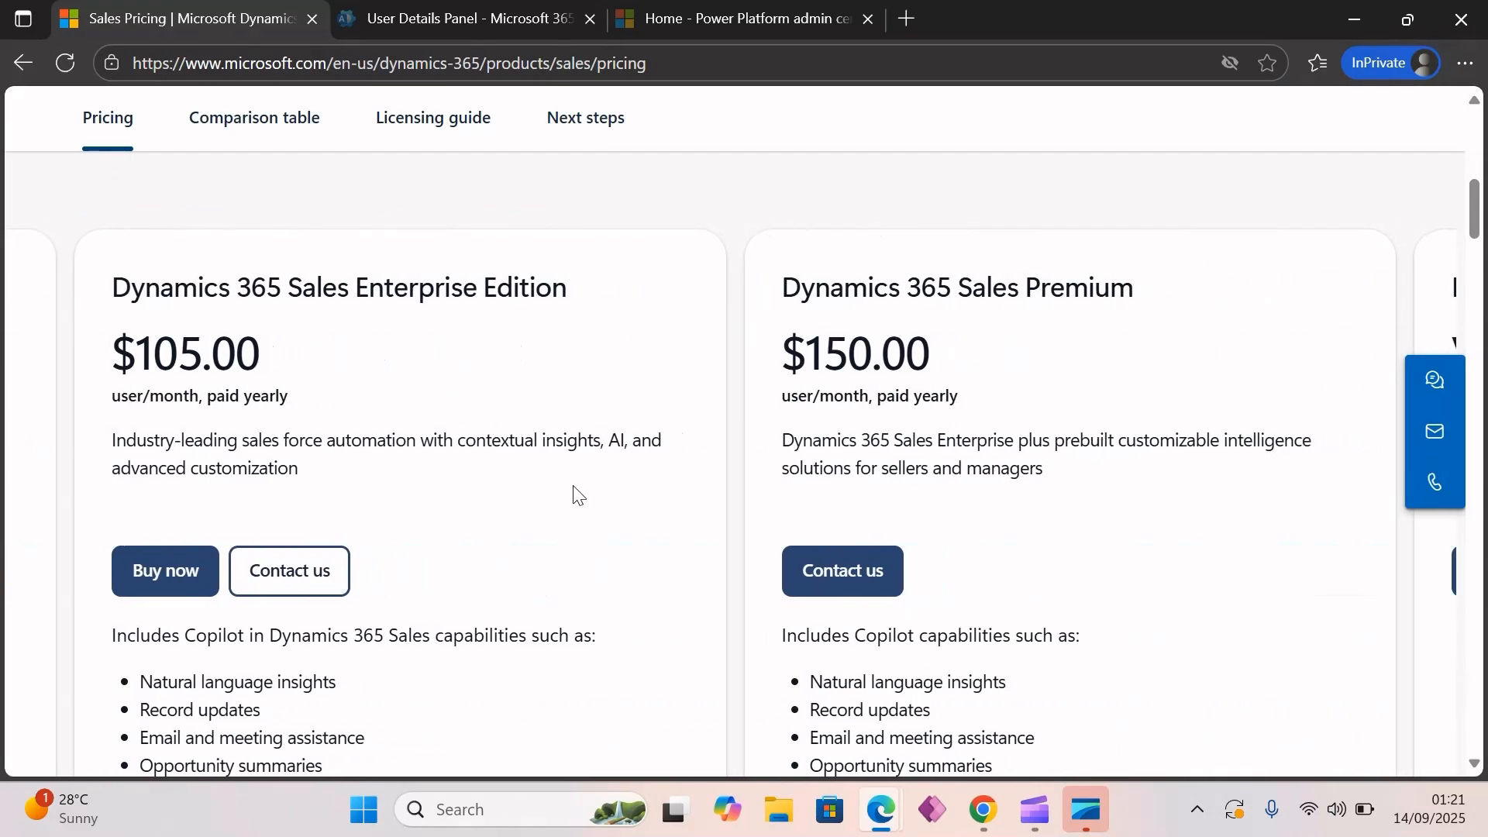
Step: Compare the features of the Dynamics 365 Sales plans in the plan comparison table
scroll(576, 493, "down", 12)
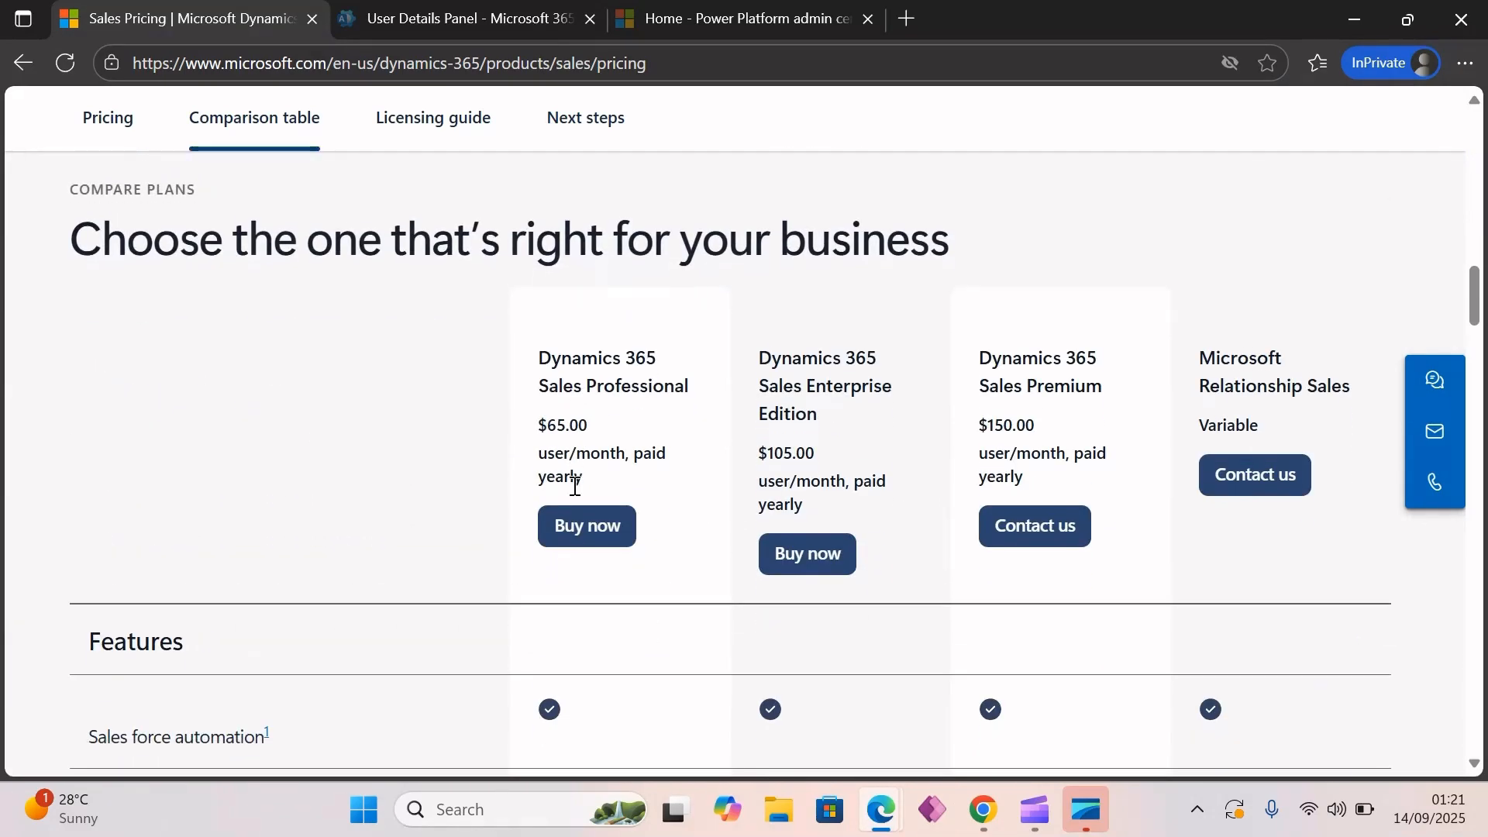
scroll(575, 486, "down", 9)
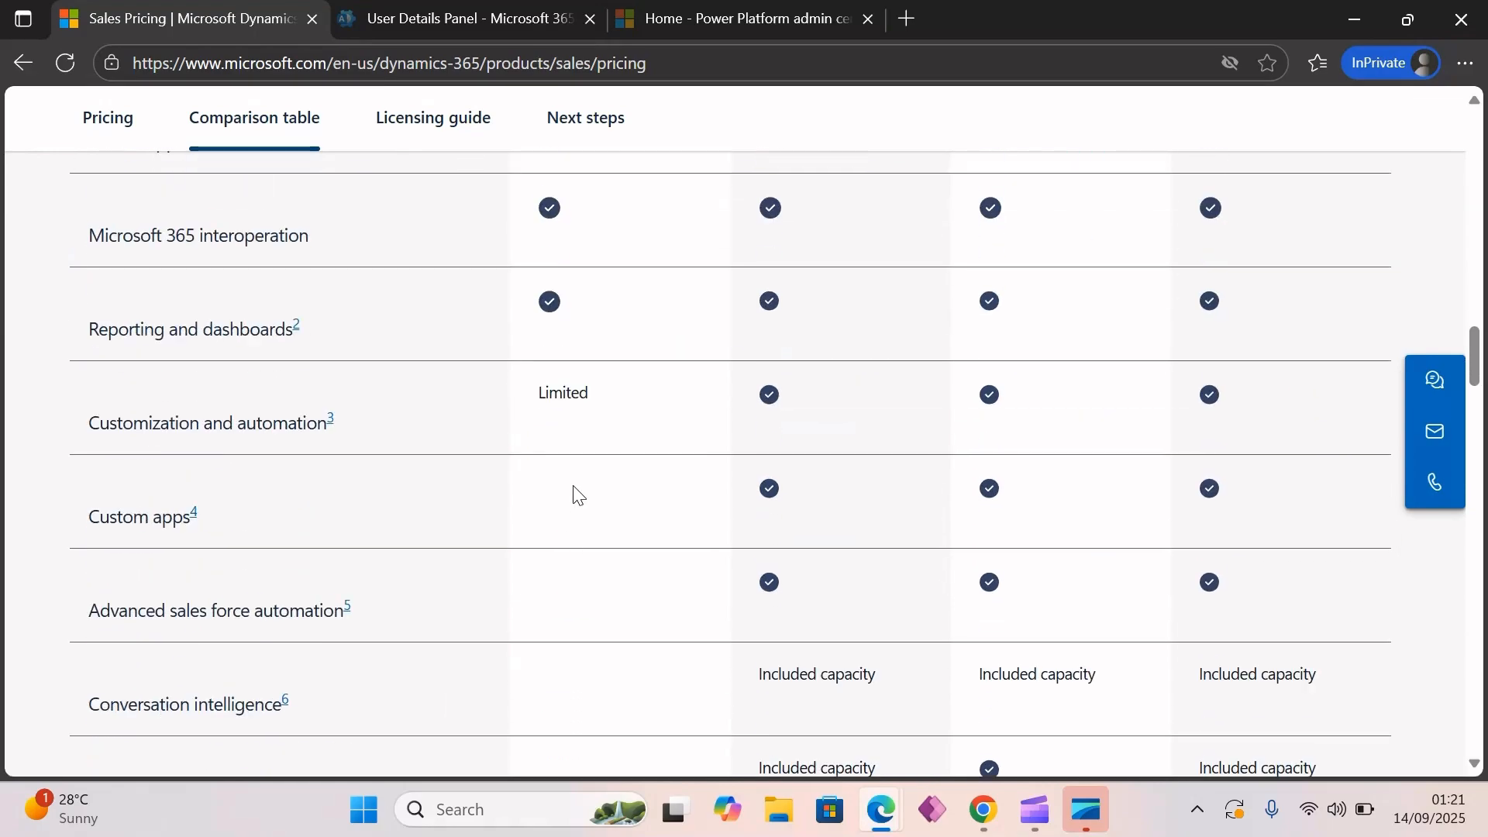
scroll(577, 494, "up", 3)
scroll(577, 494, "down", 6)
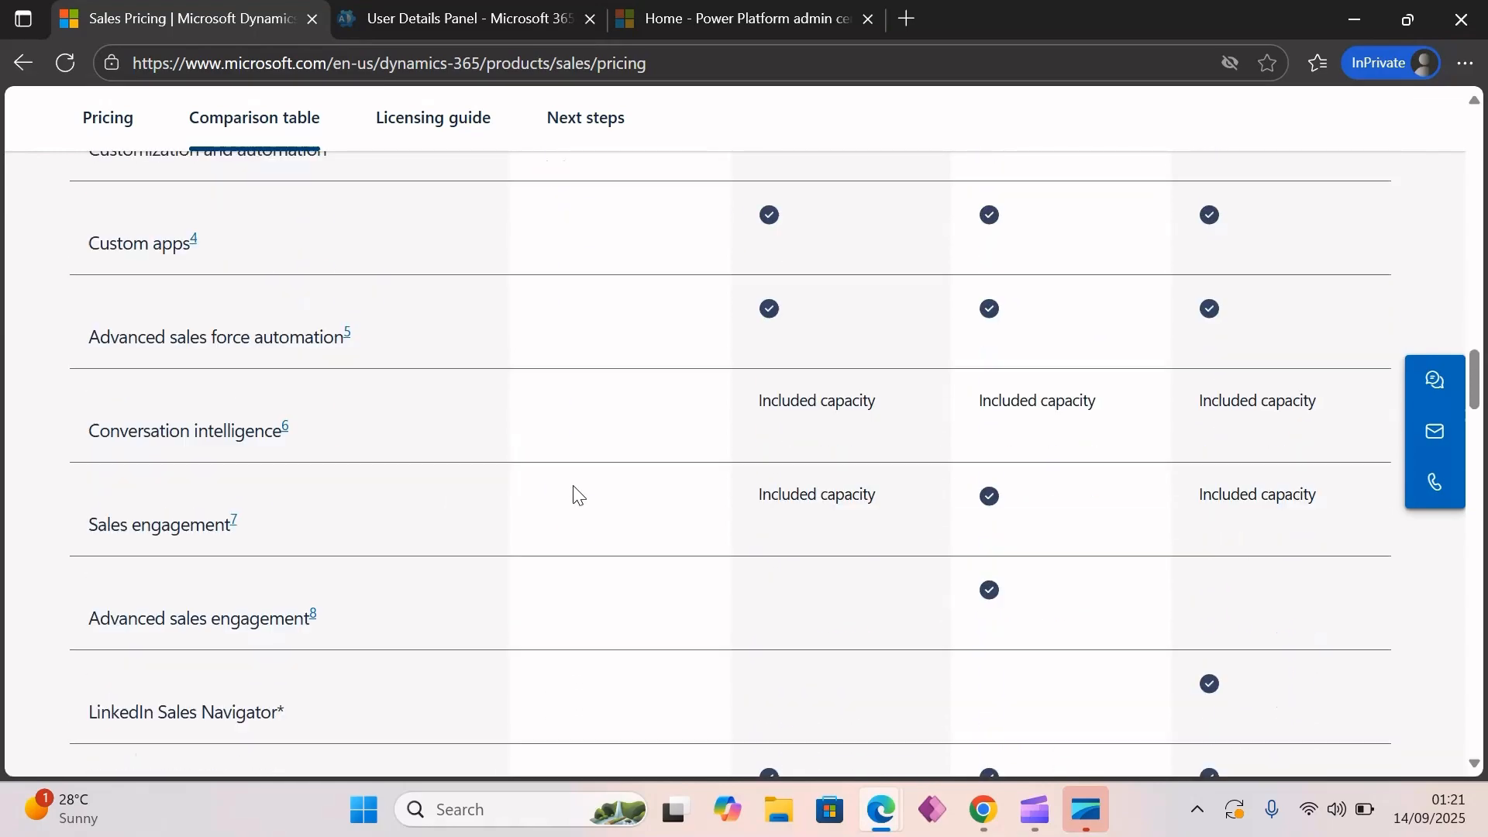
scroll(577, 494, "down", 2)
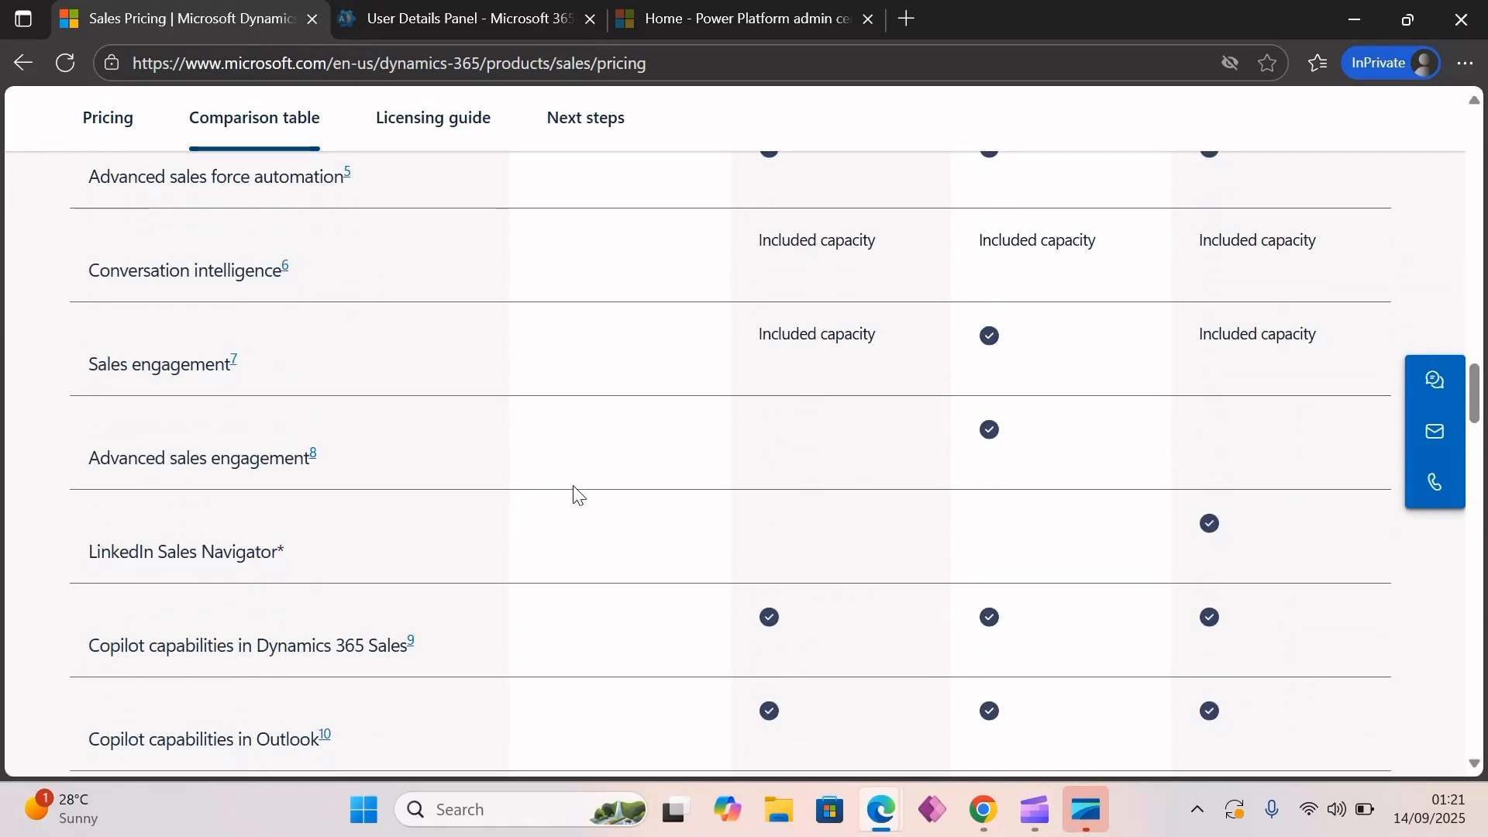
scroll(575, 487, "down", 1)
scroll(575, 487, "up", 10)
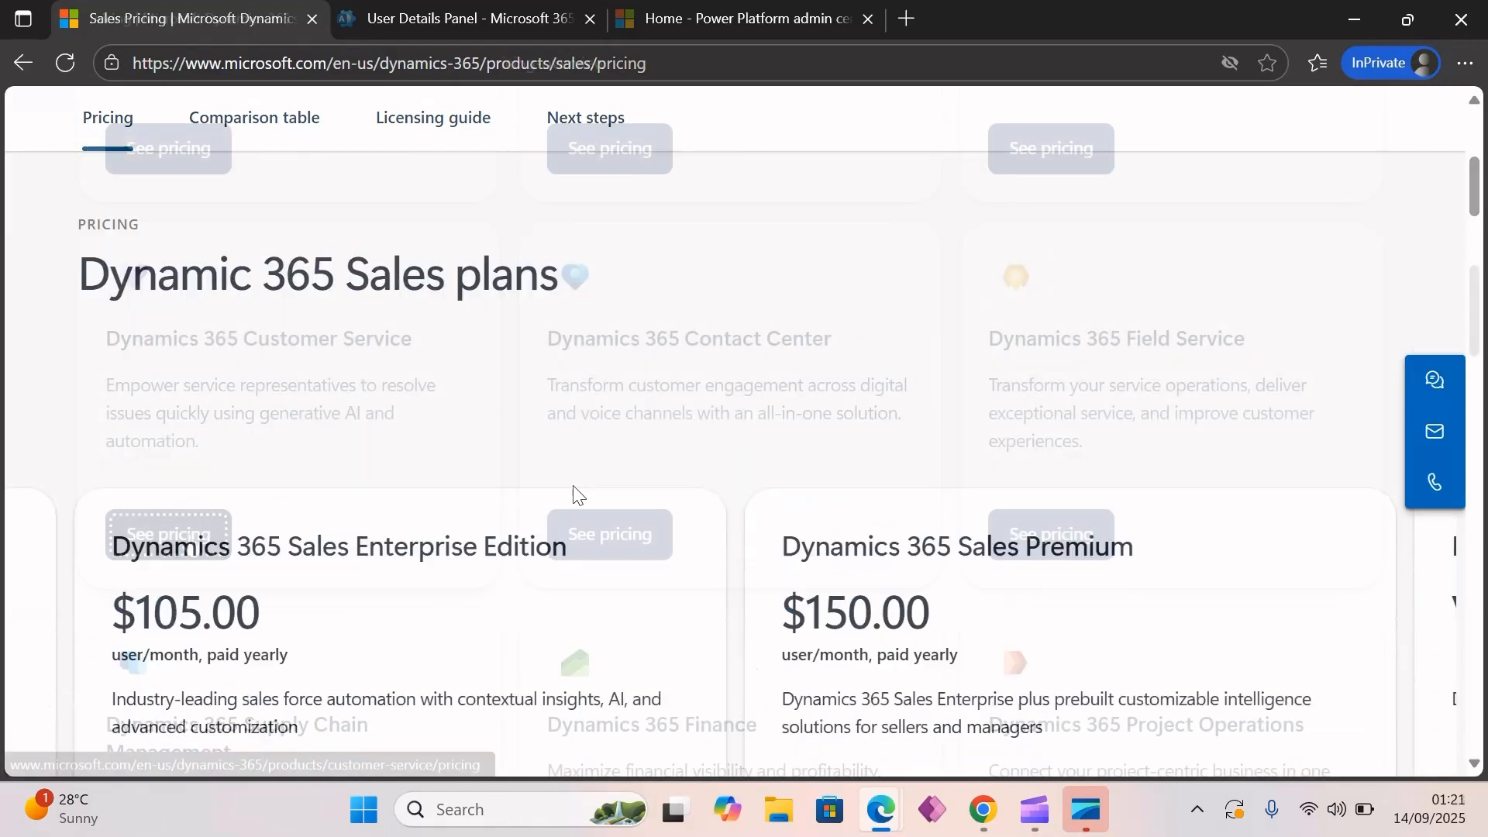
Step: Open the Dynamics 365 Customer Service pricing and examine the cost of its base plans
left_click(192, 542)
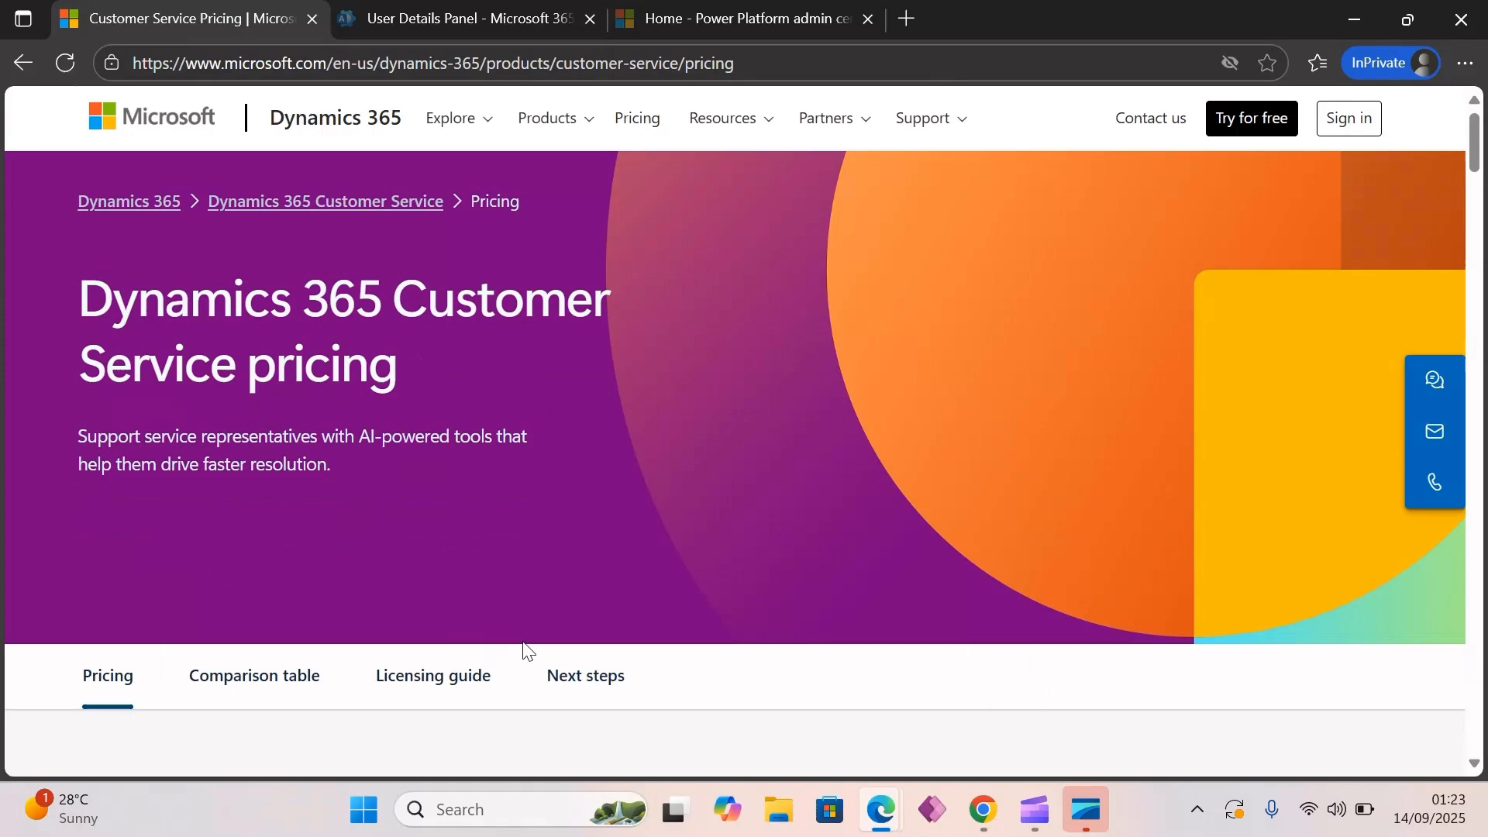
scroll(522, 644, "down", 6)
scroll(525, 649, "down", 10)
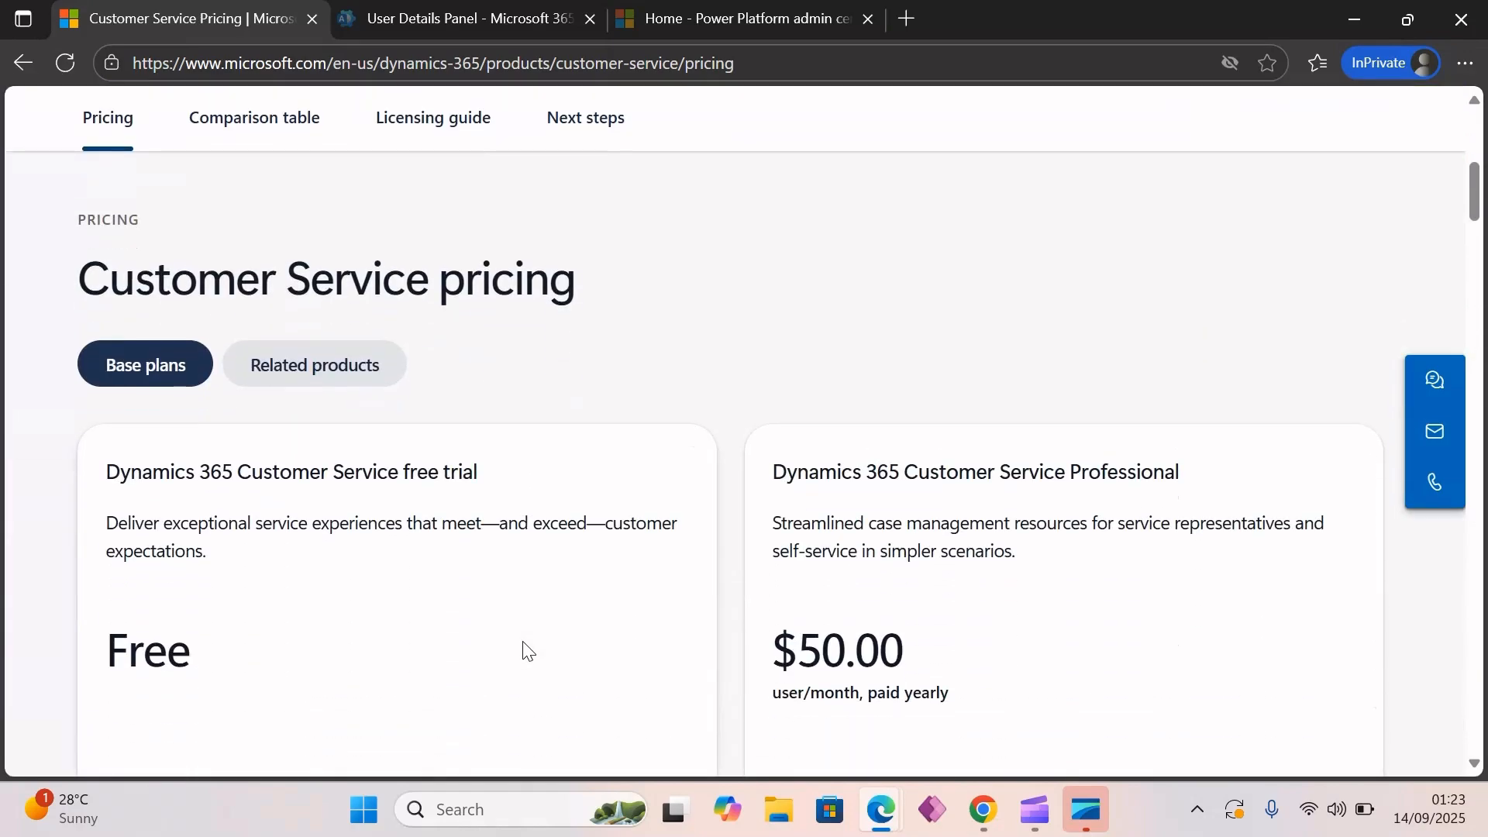
scroll(524, 649, "down", 2)
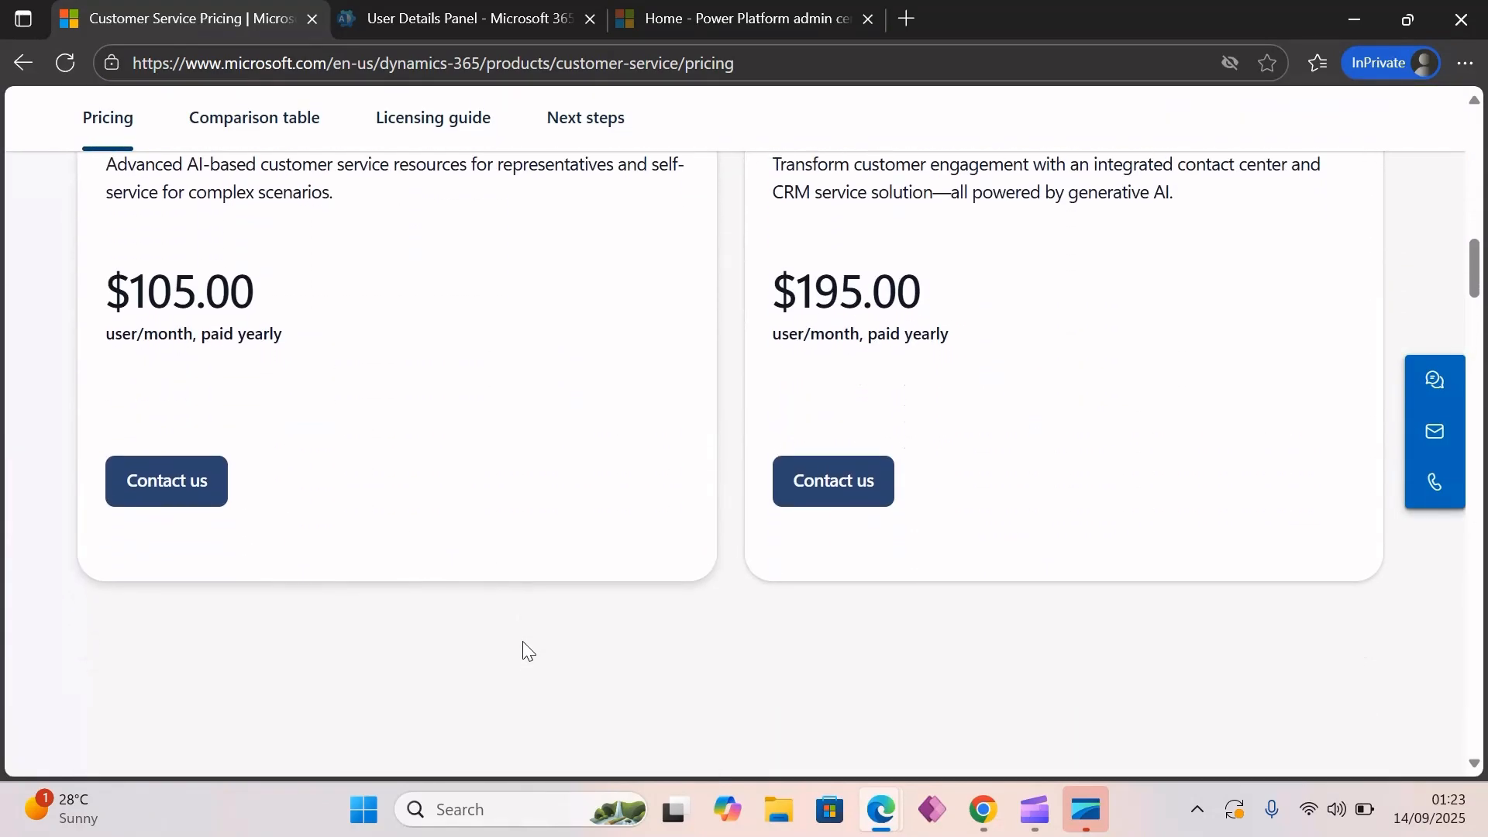
scroll(524, 650, "down", 2)
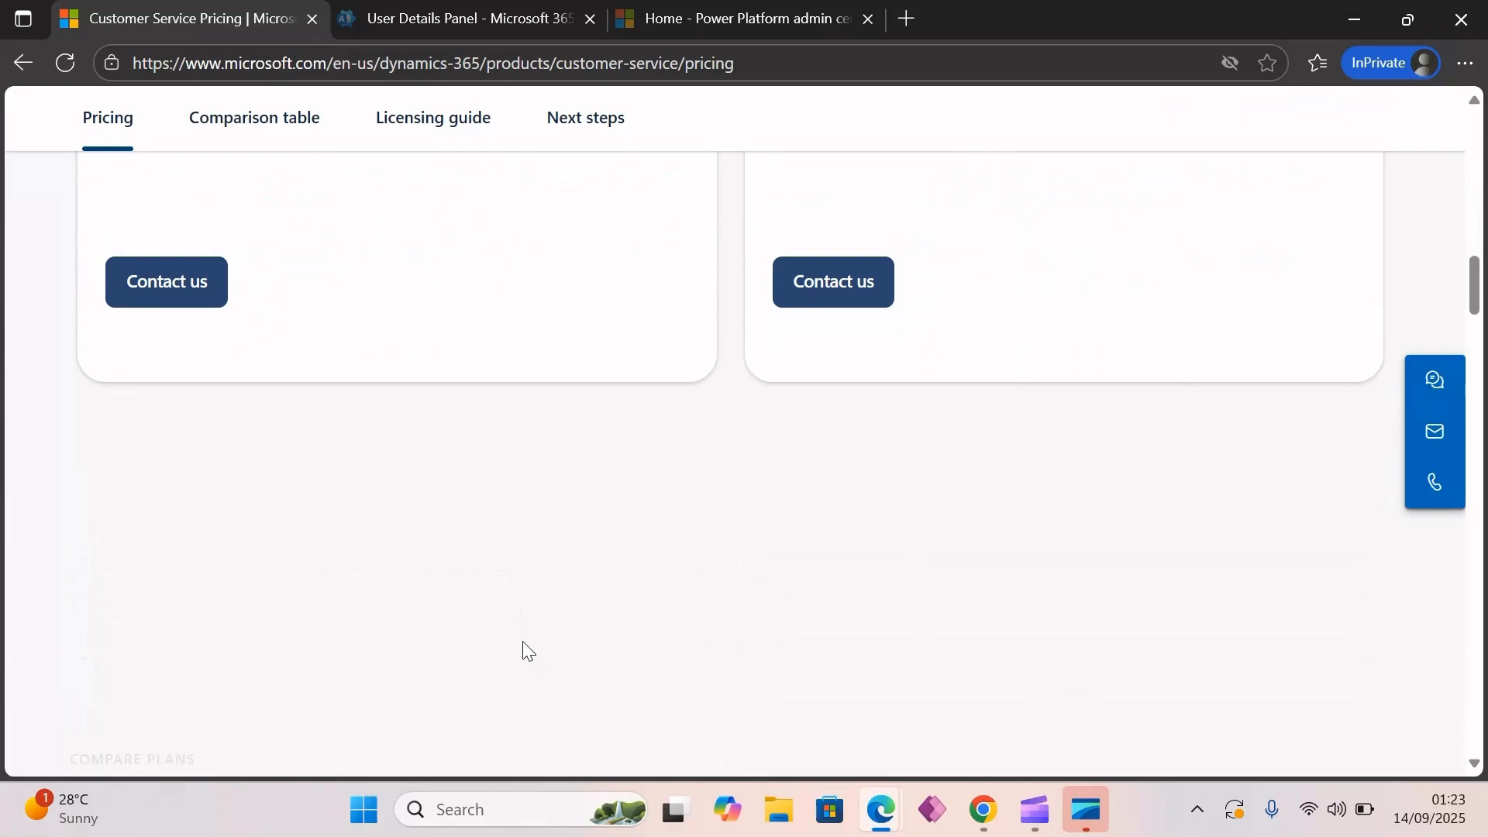
Step: Return to the Dynamics 365 pricing overview and look through the application cards
scroll(524, 650, "up", 15)
scroll(525, 650, "up", 5)
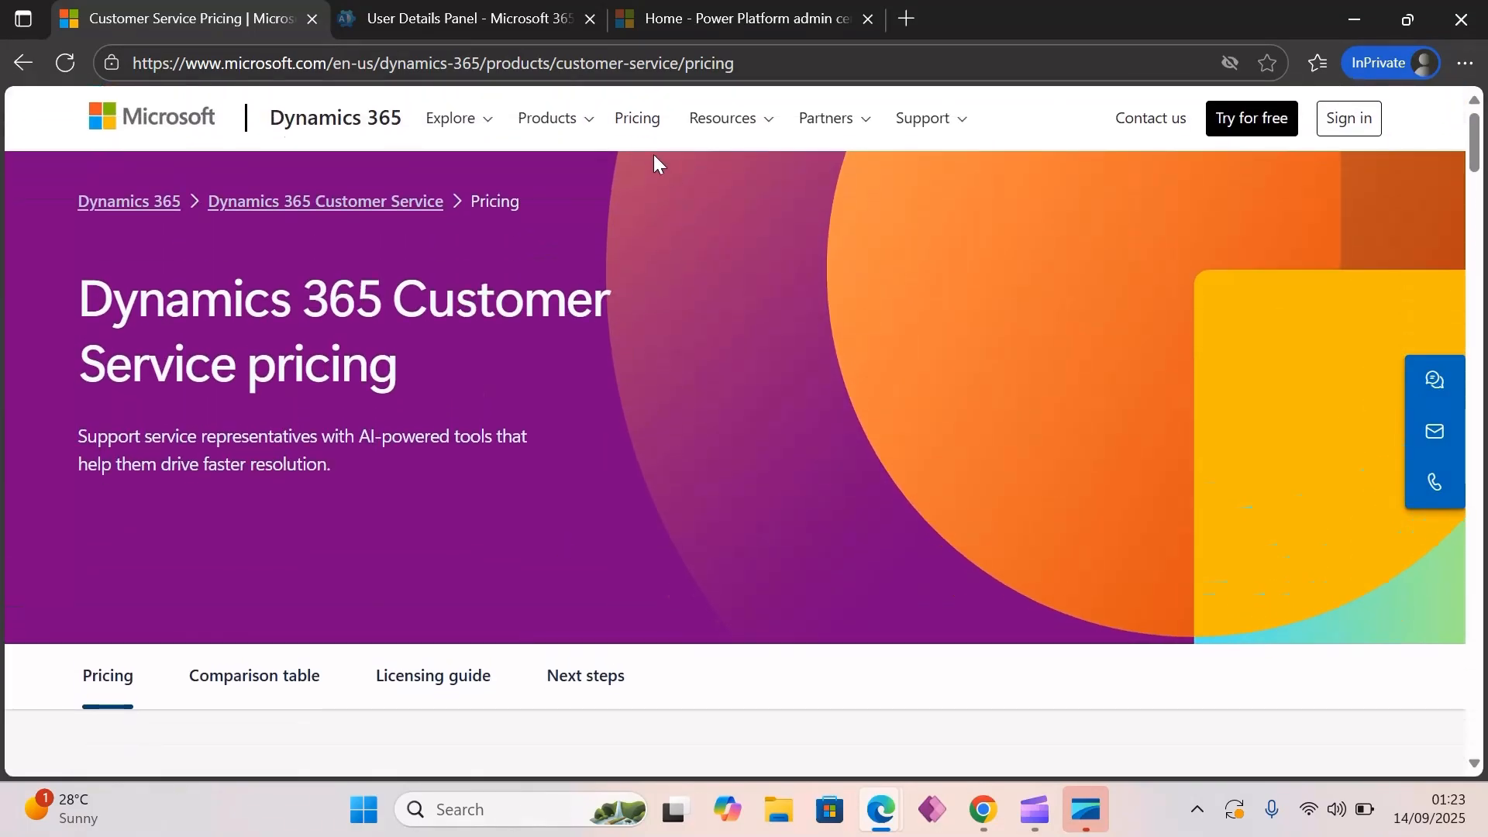
left_click(633, 122)
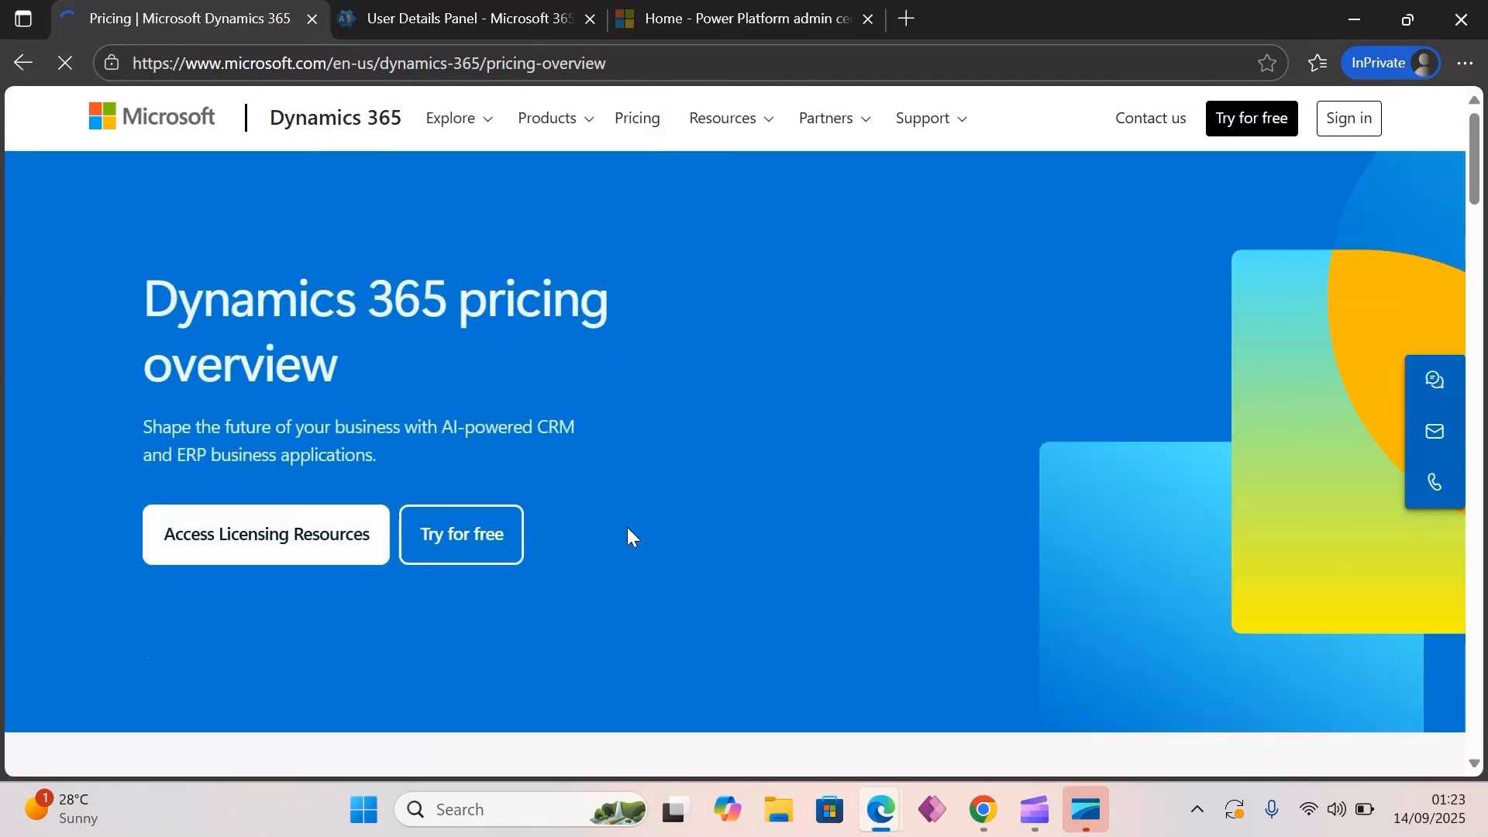
scroll(628, 529, "down", 4)
scroll(629, 529, "down", 2)
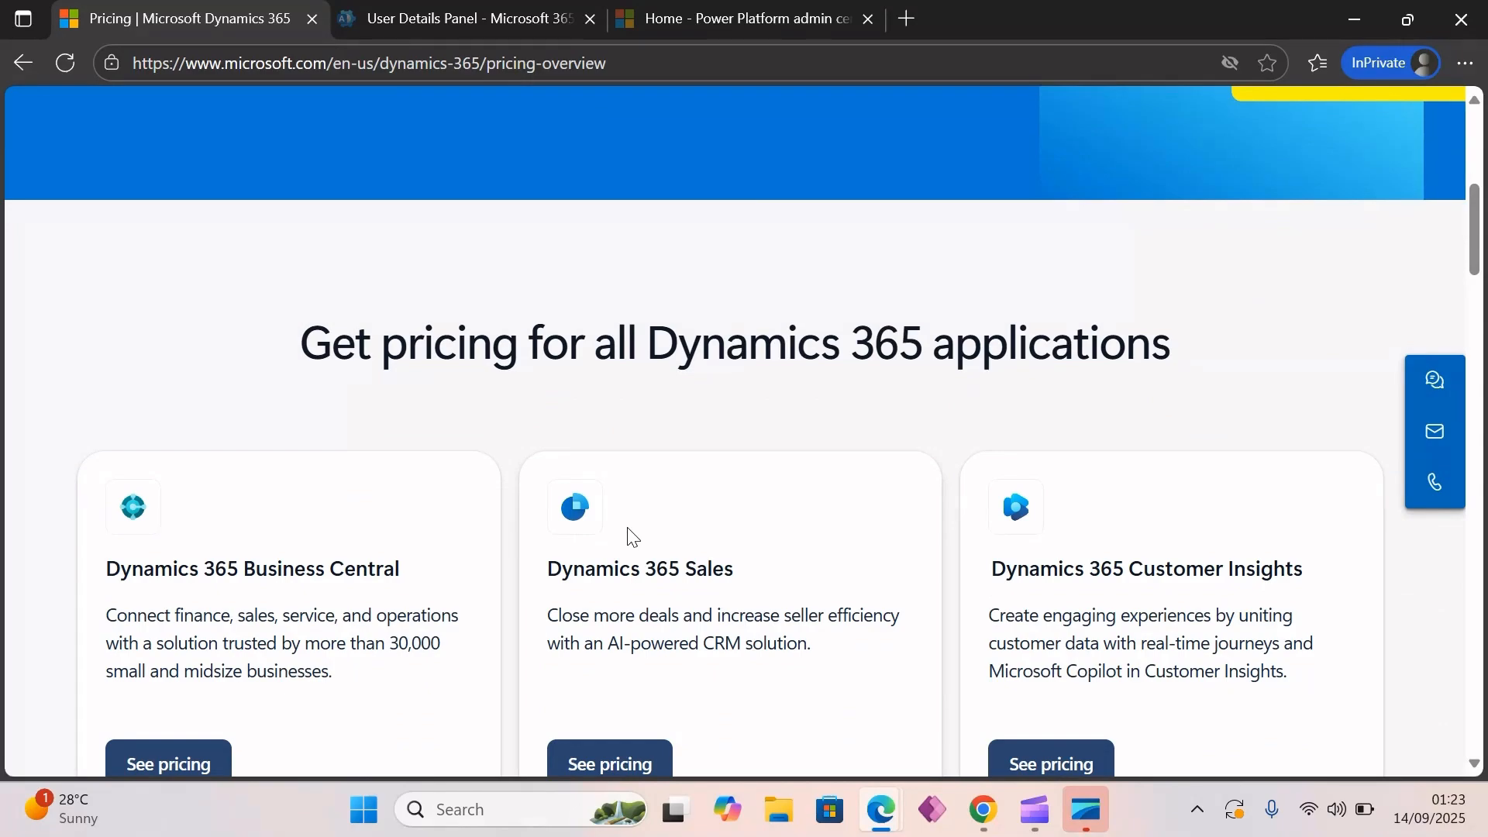
scroll(633, 534, "down", 2)
scroll(628, 531, "down", 2)
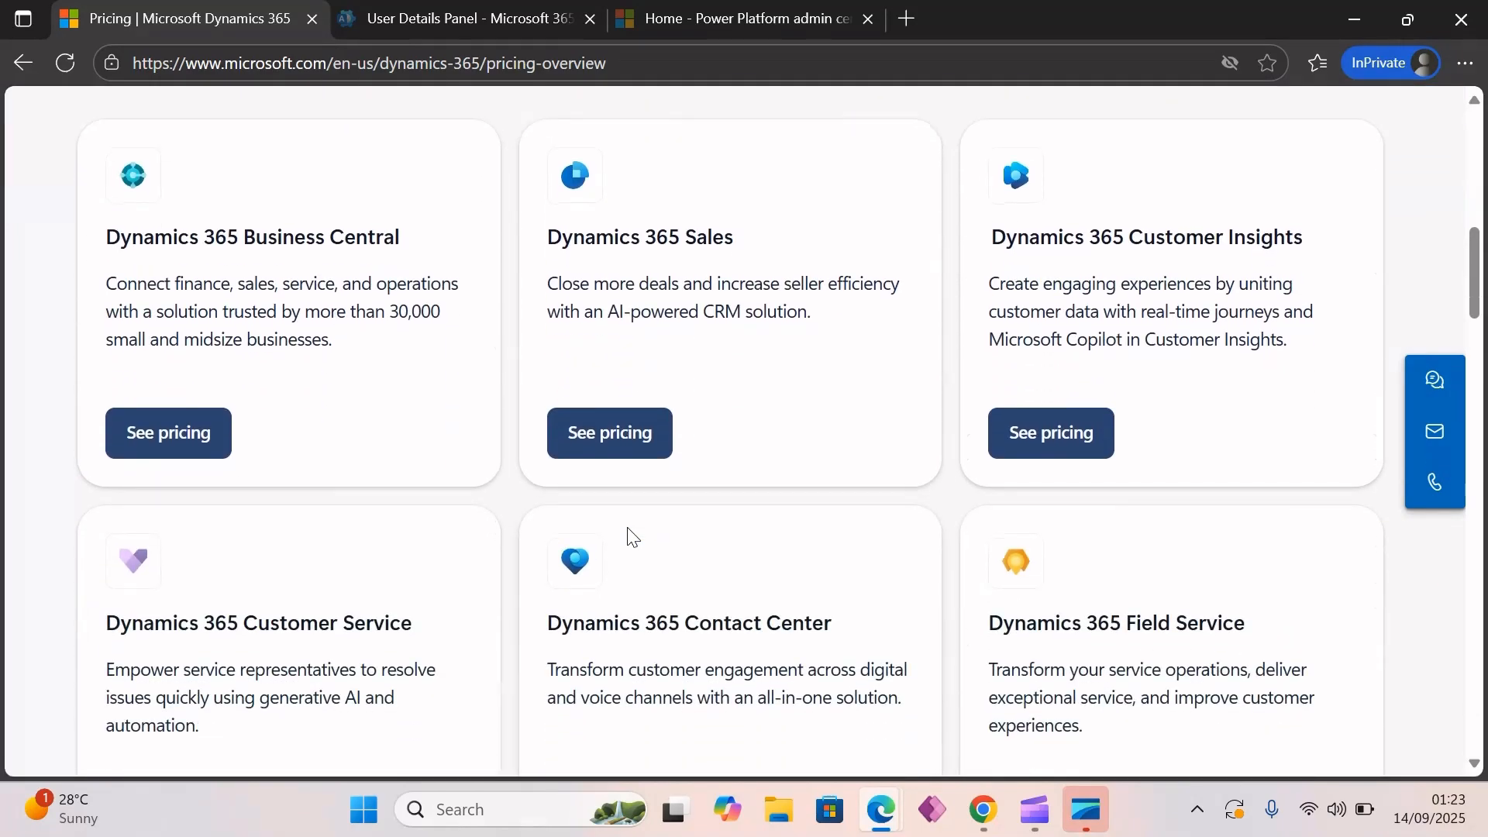
scroll(629, 530, "down", 2)
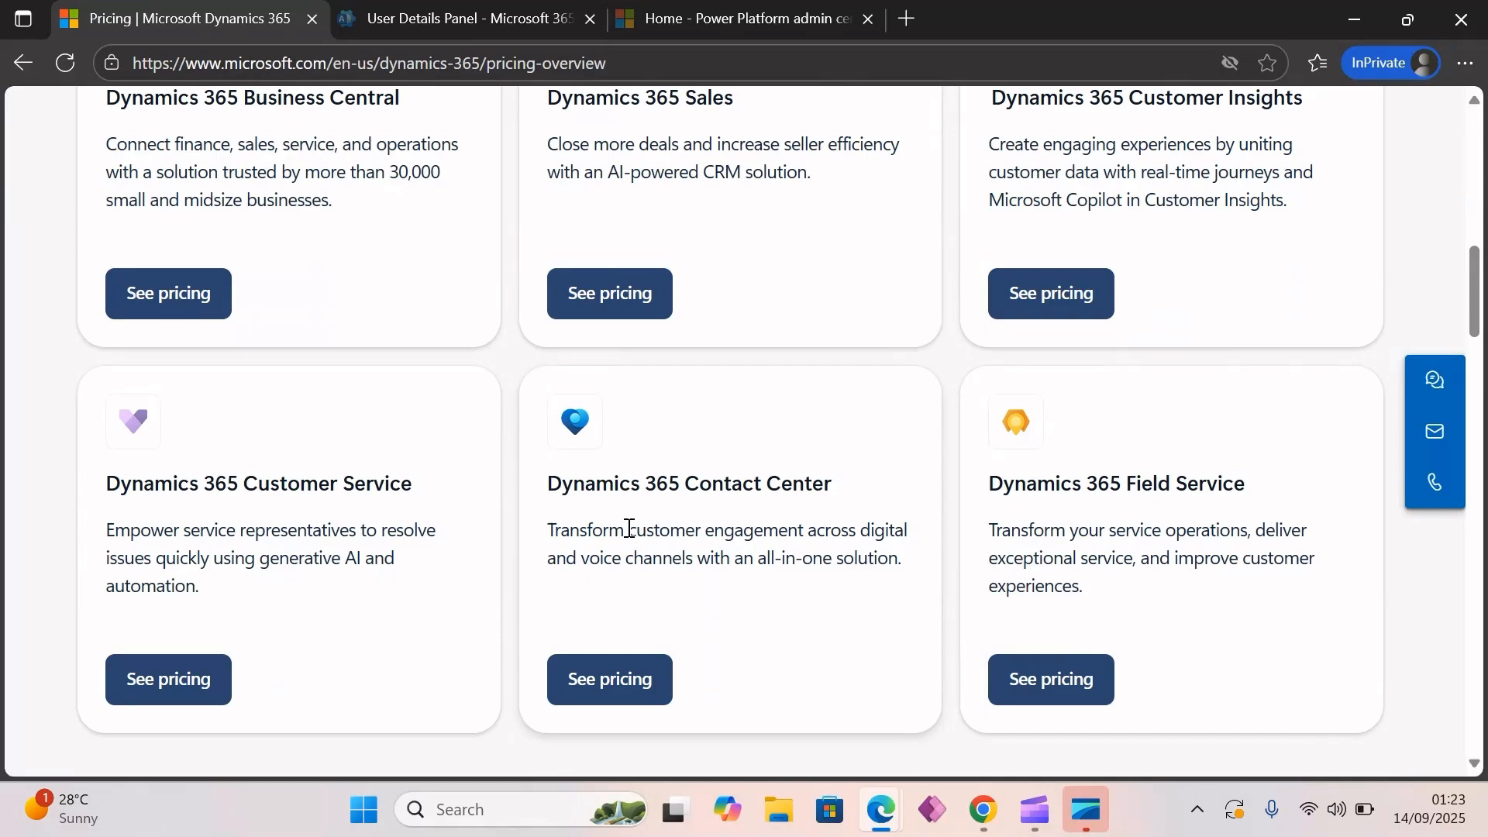
scroll(627, 530, "down", 2)
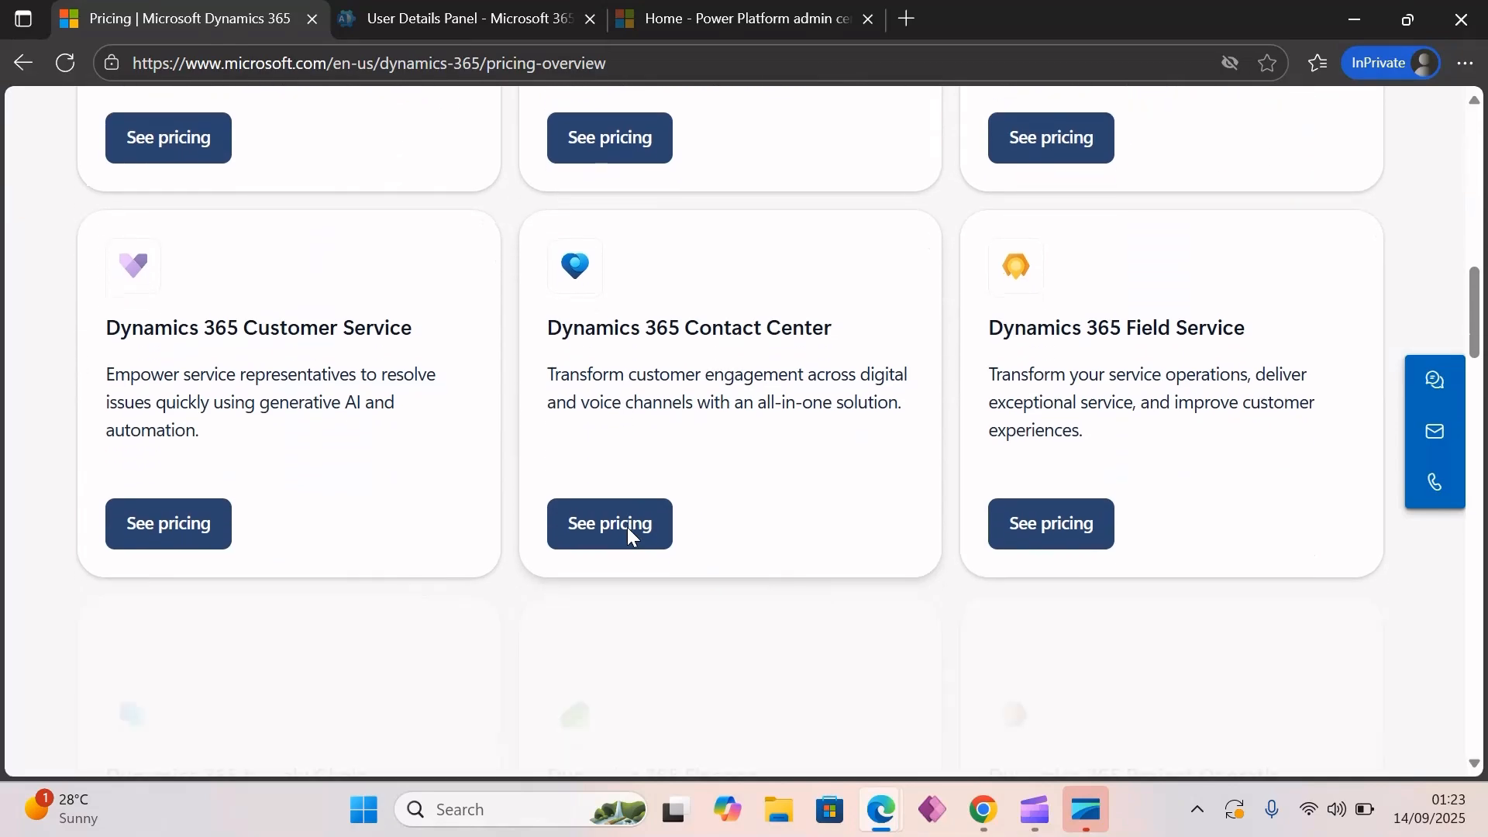
scroll(628, 531, "up", 2)
scroll(628, 530, "up", 1)
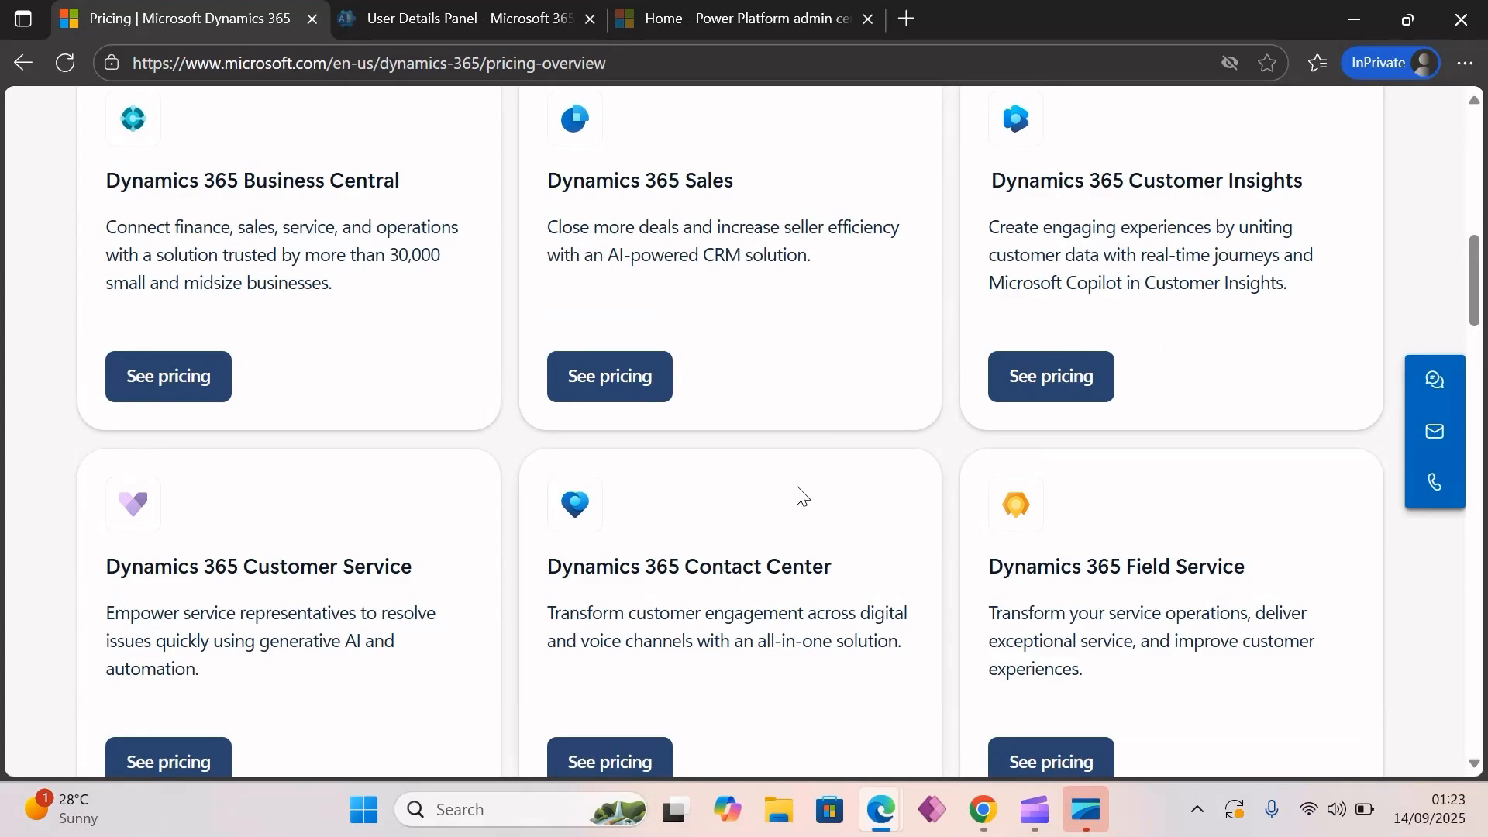
Step: Open the Dynamics 365 Customer Insights pricing and examine the base plans and their included capacities
left_click(1055, 385)
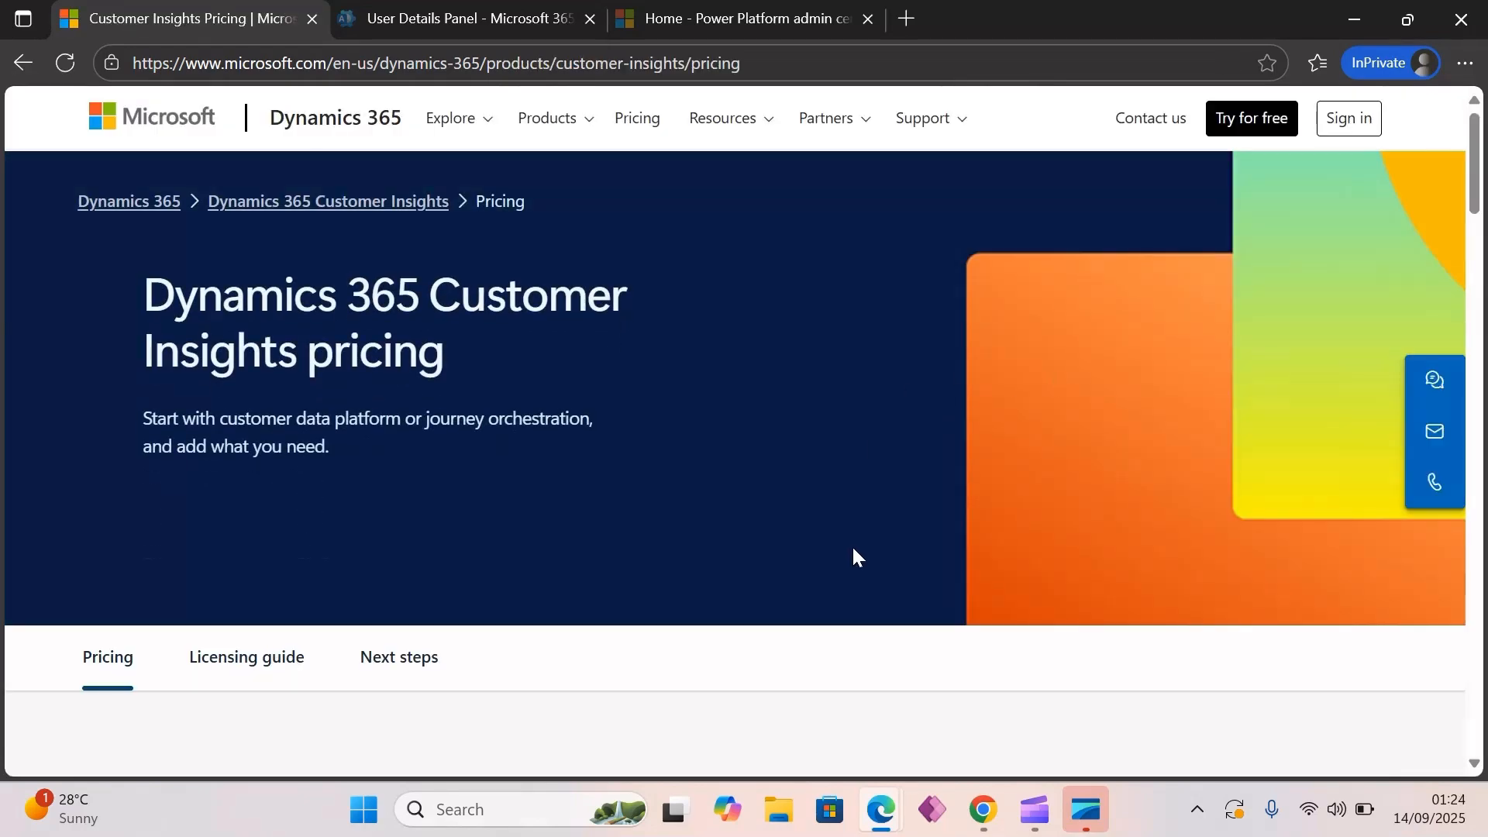
scroll(855, 556, "down", 5)
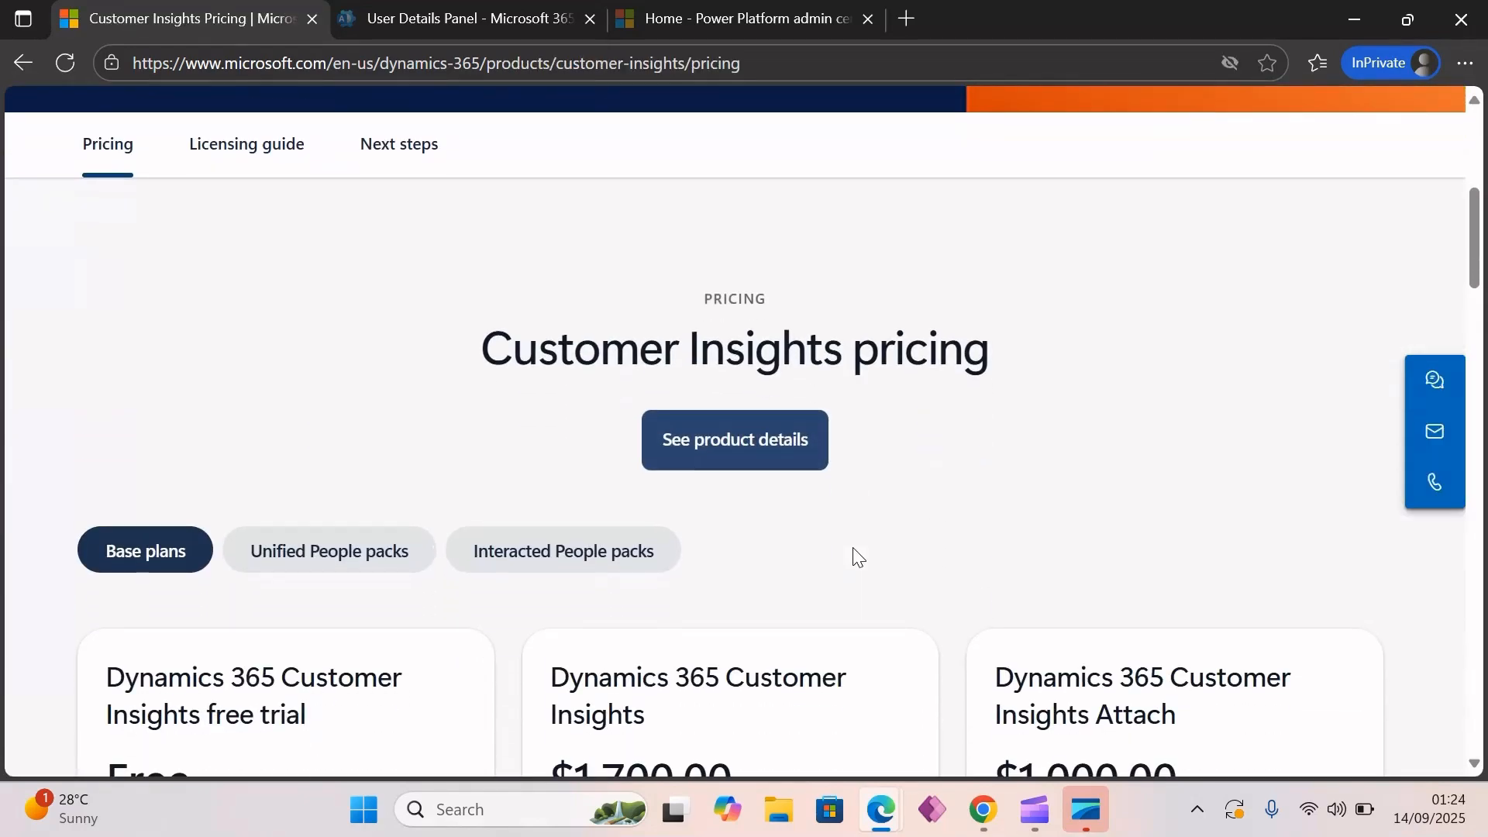
scroll(855, 557, "down", 2)
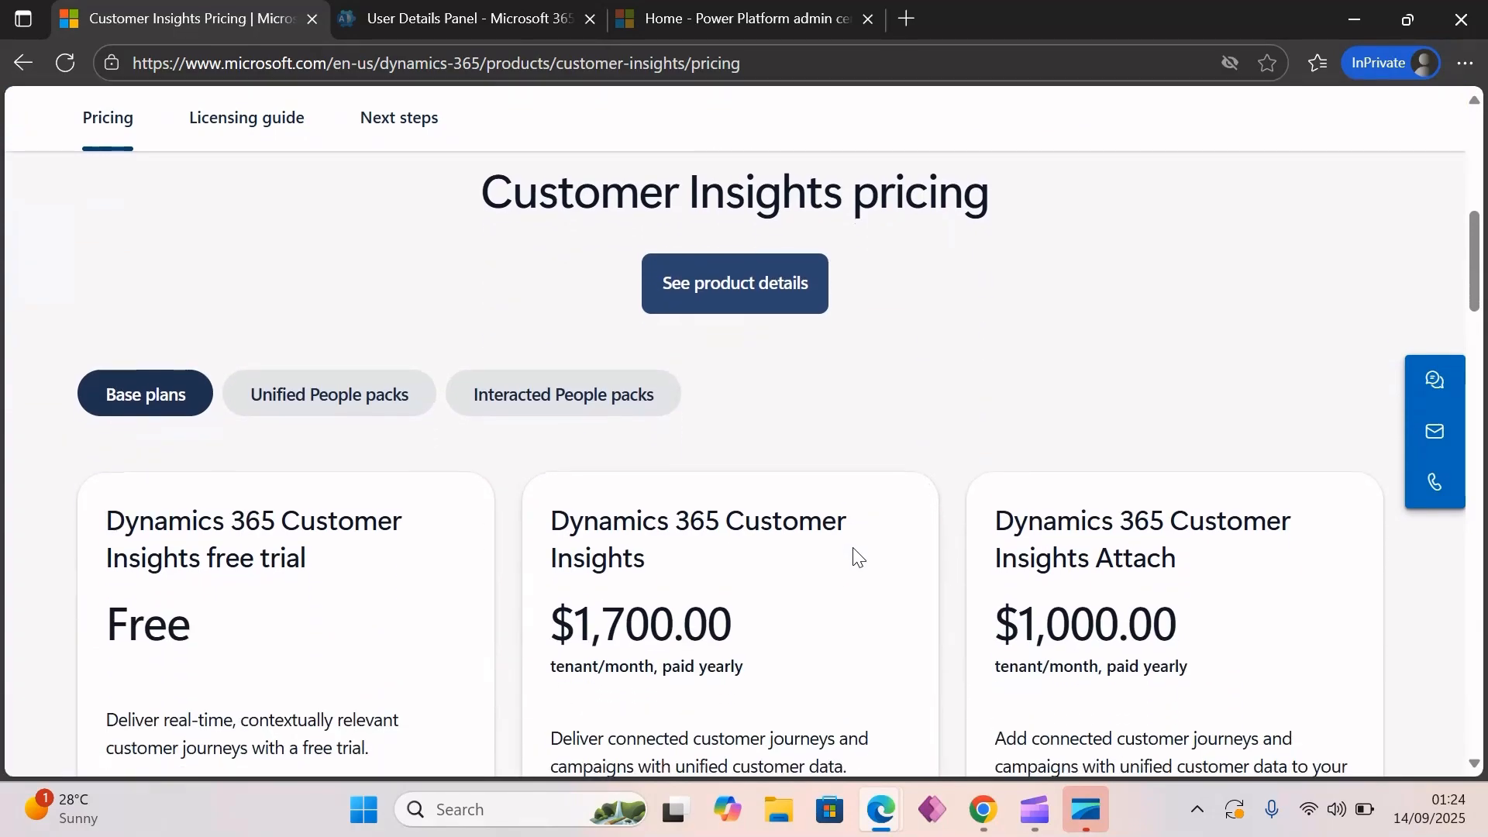
scroll(855, 557, "down", 2)
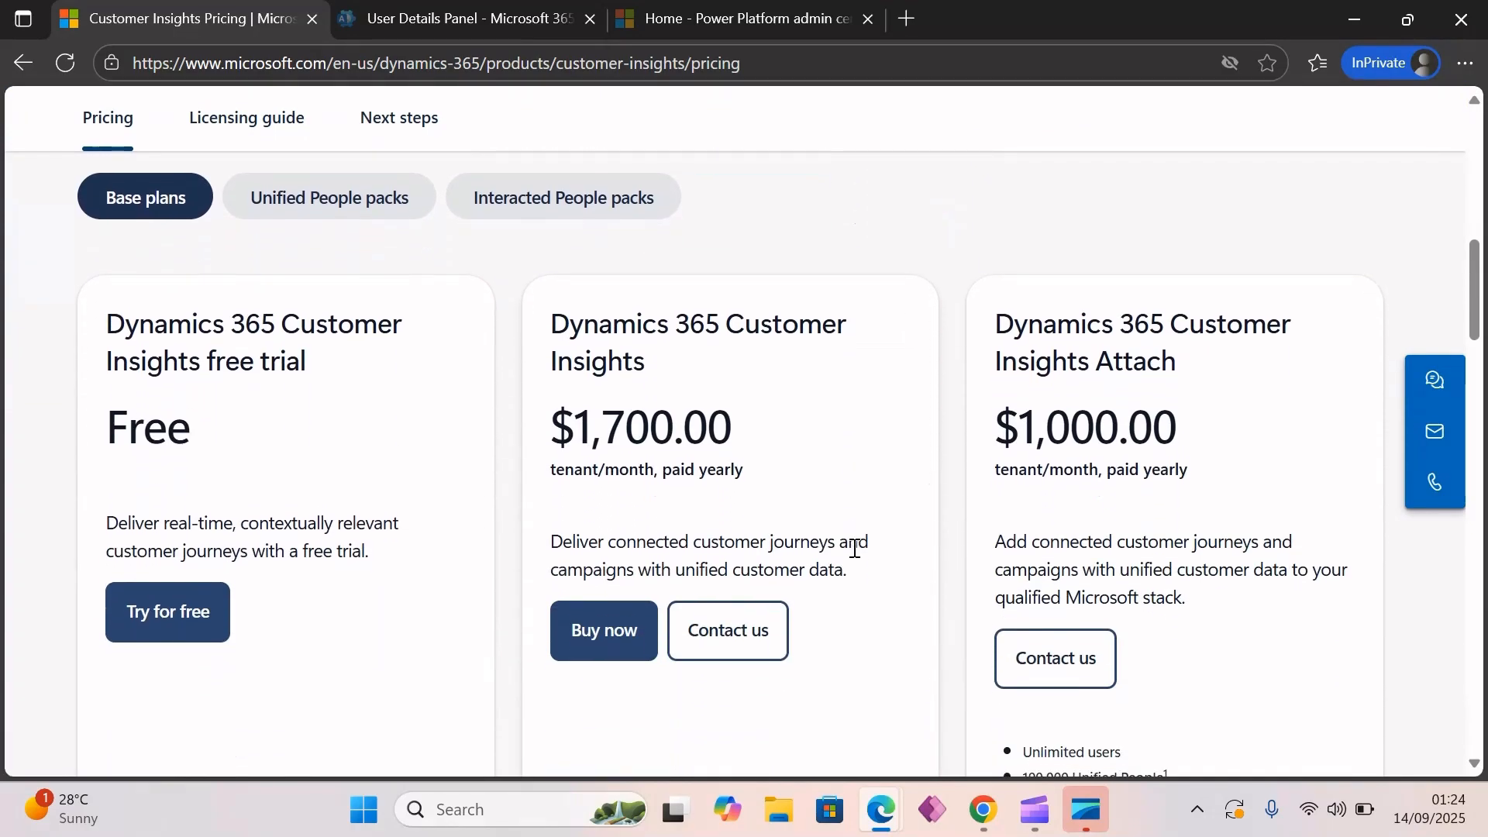
scroll(855, 549, "down", 2)
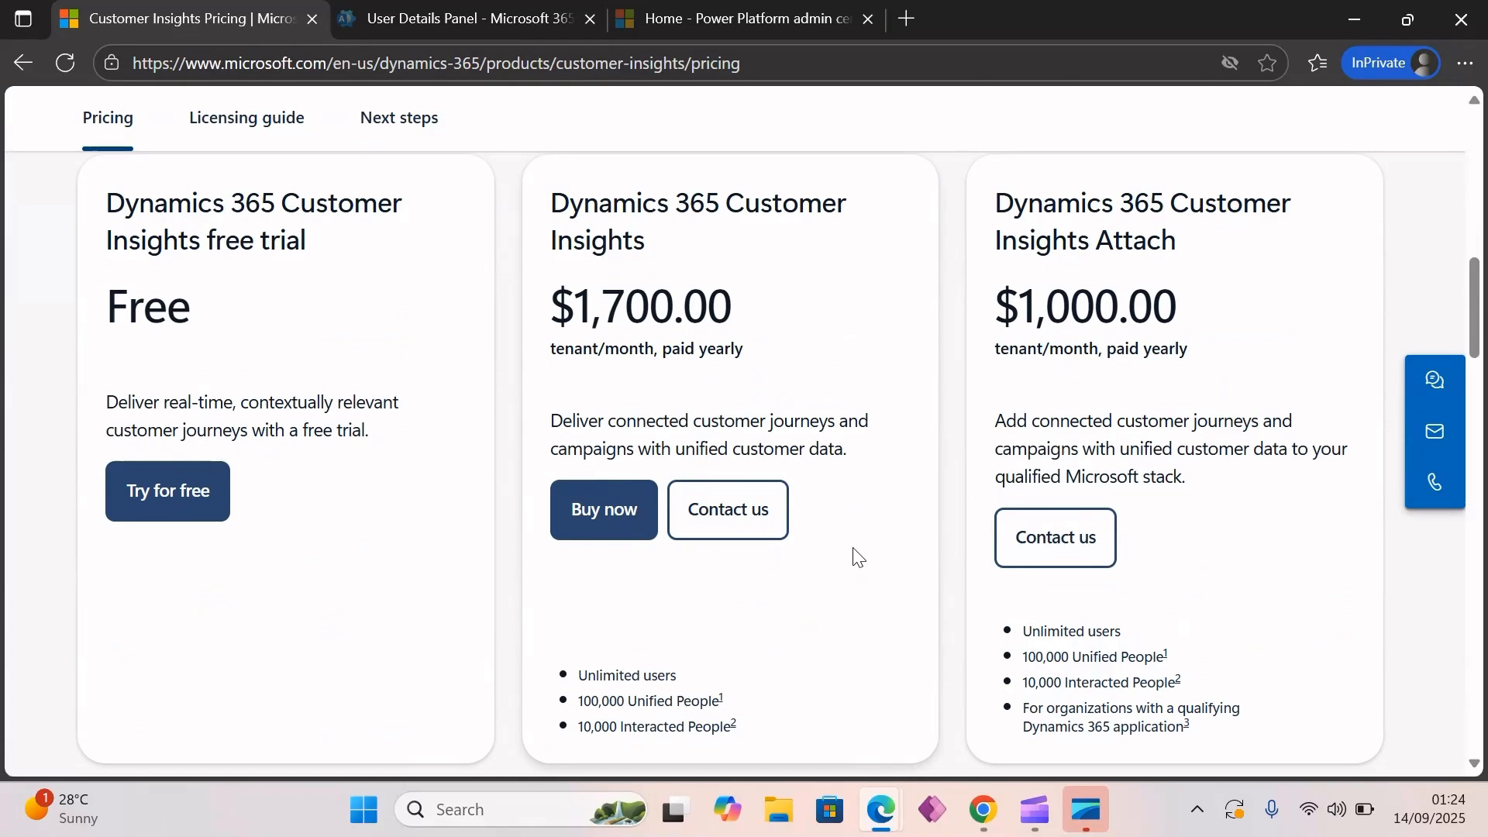
scroll(855, 556, "down", 2)
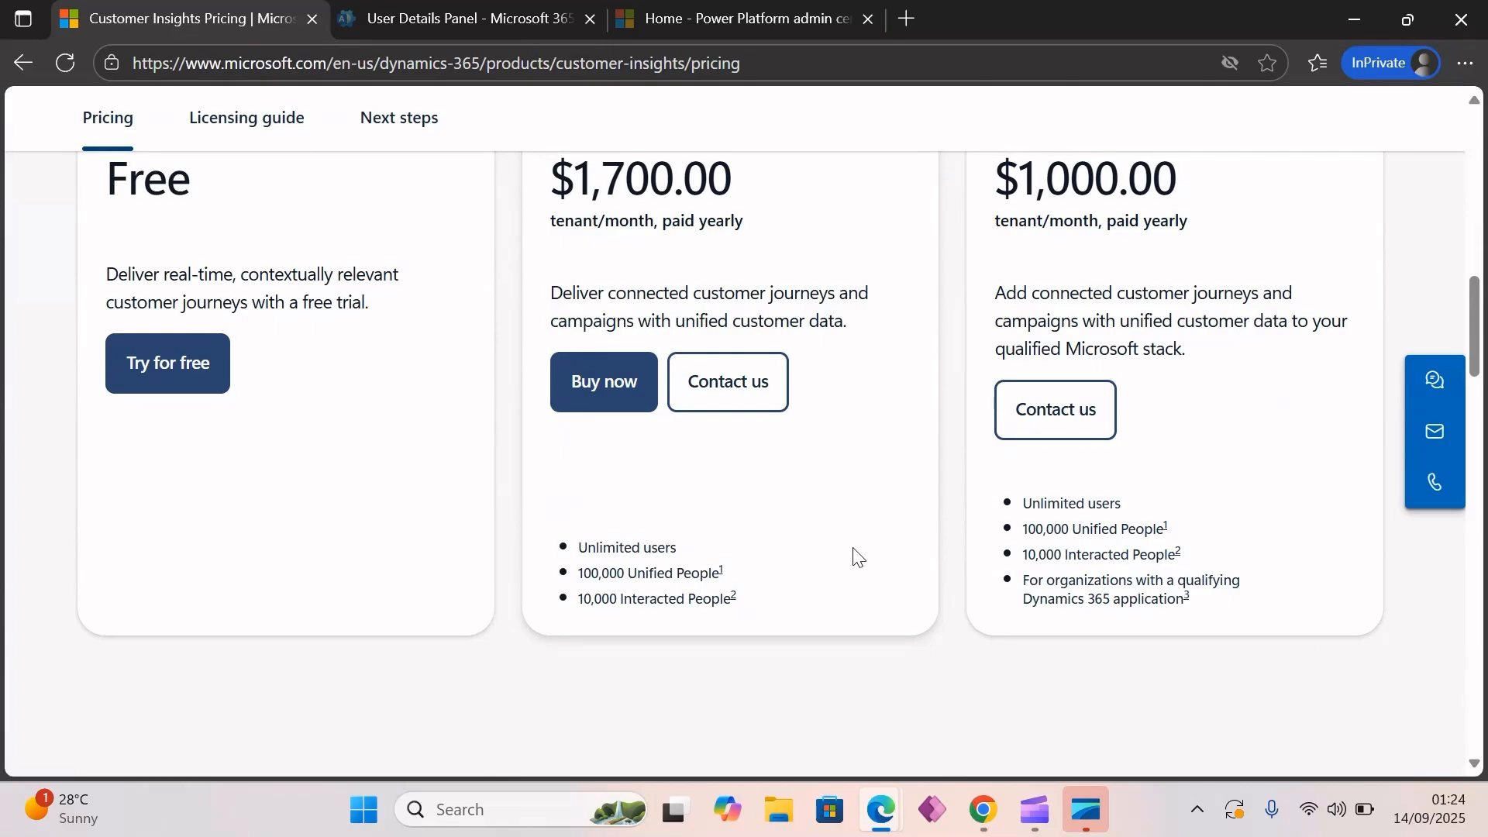
scroll(855, 556, "up", 3)
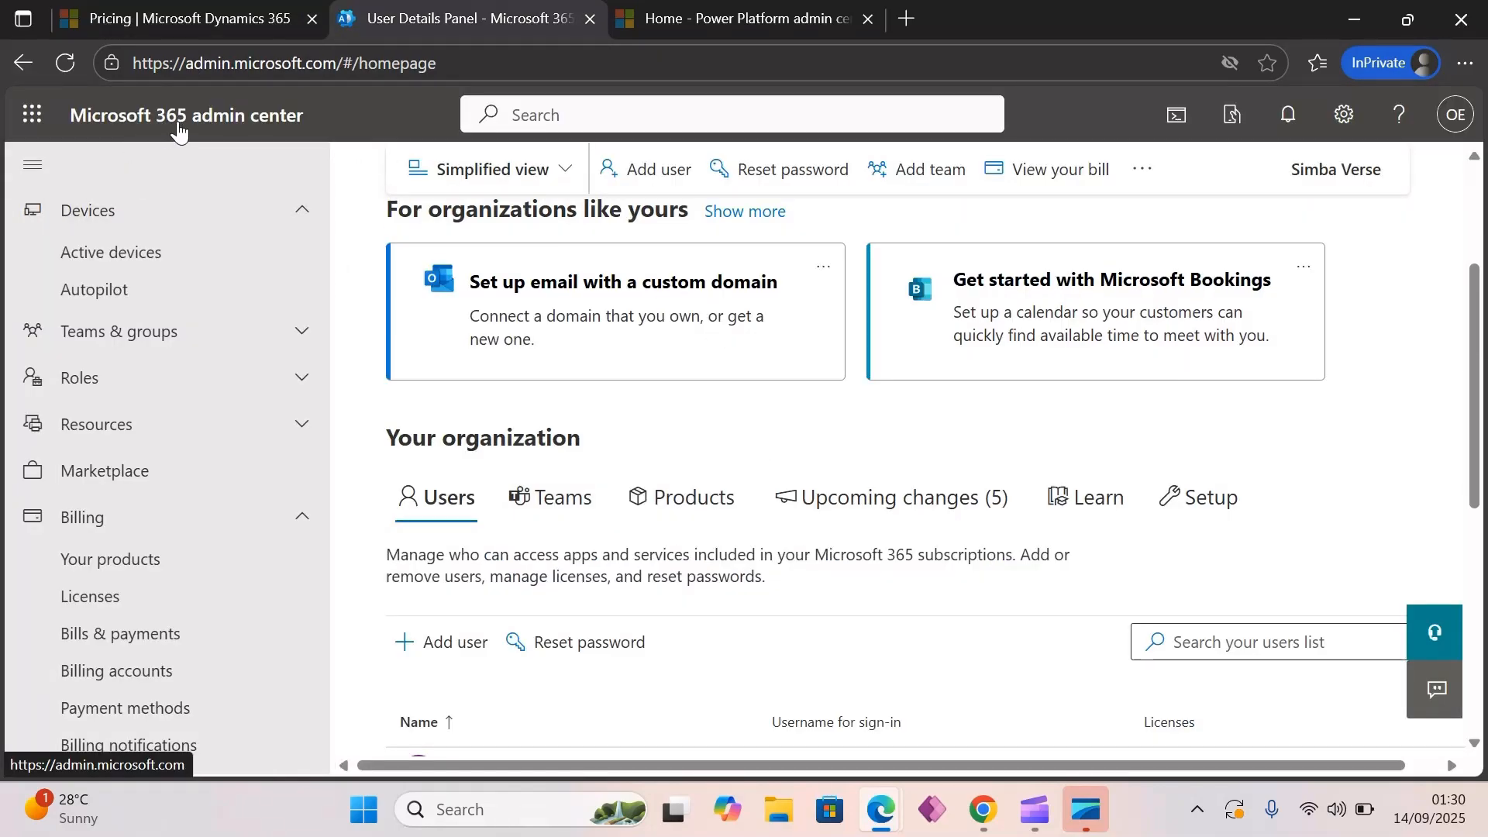
Step: Switch to the Microsoft 365 admin center and open the Licenses page under Billing
left_click(174, 606)
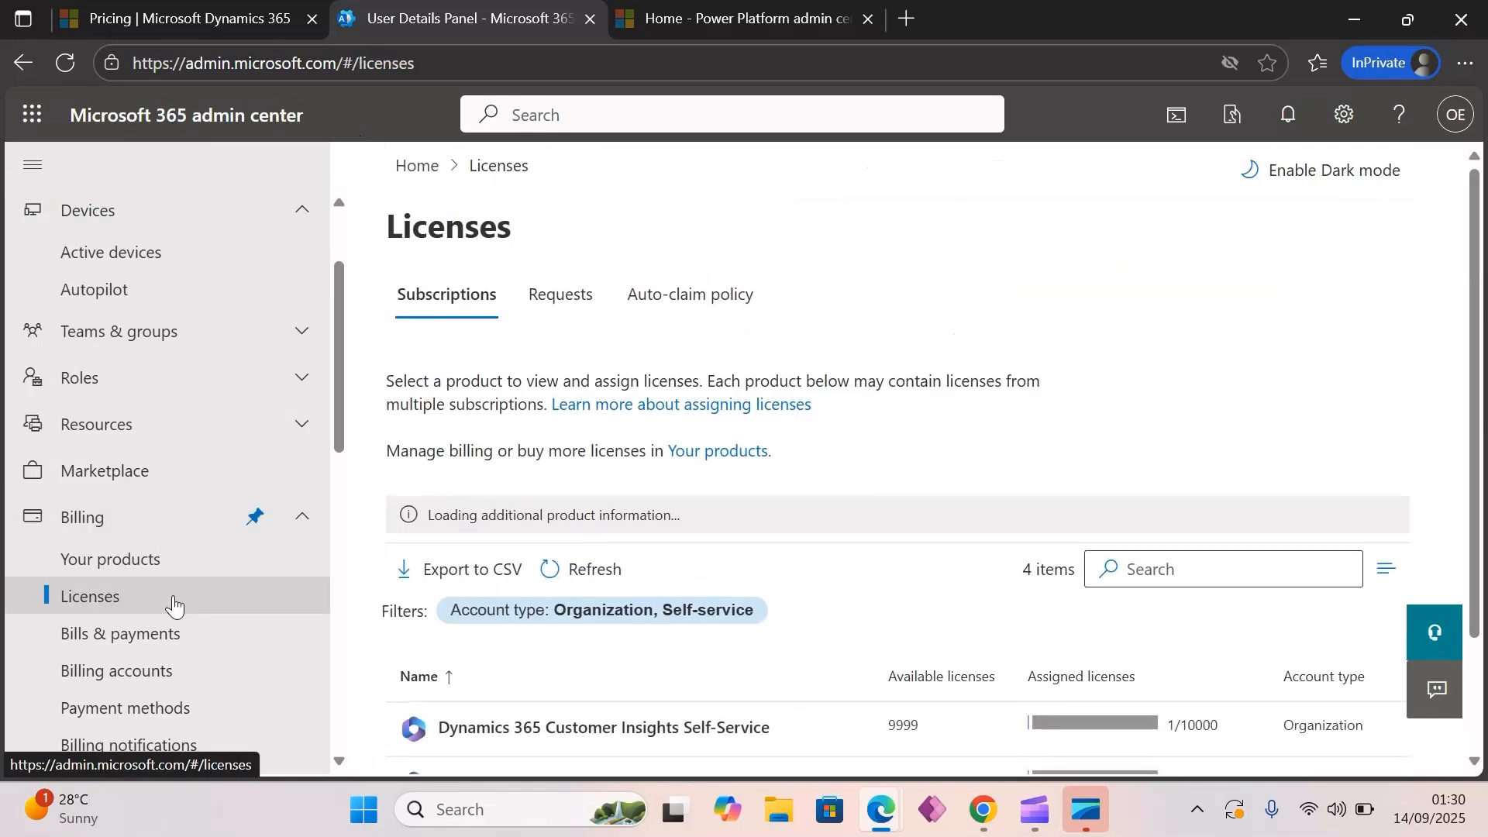
Step: Examine the subscriptions on the Licenses page with their available and assigned licenses
scroll(682, 636, "down", 2)
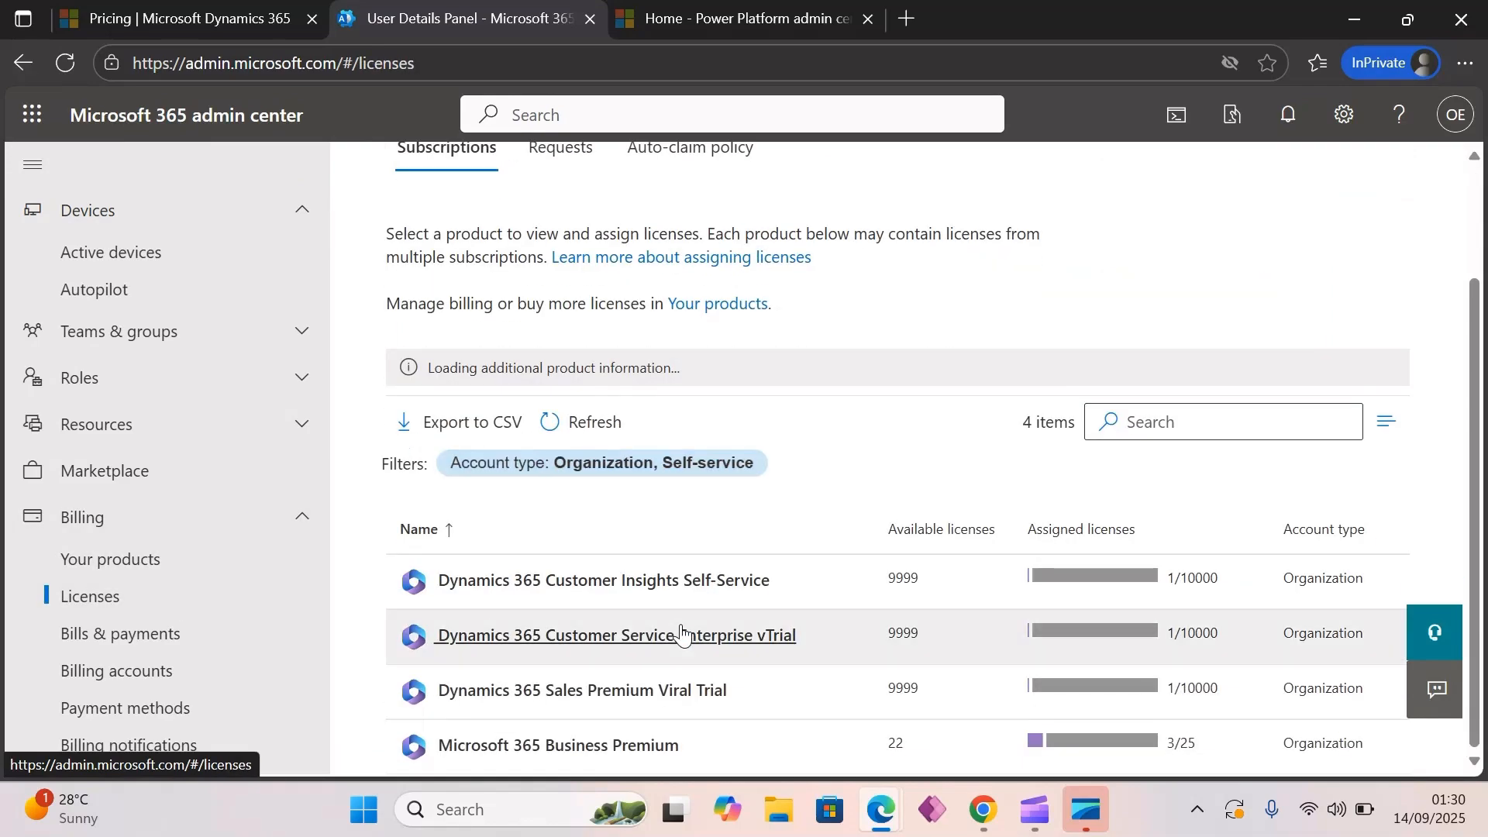
scroll(682, 631, "up", 2)
scroll(219, 362, "up", 3)
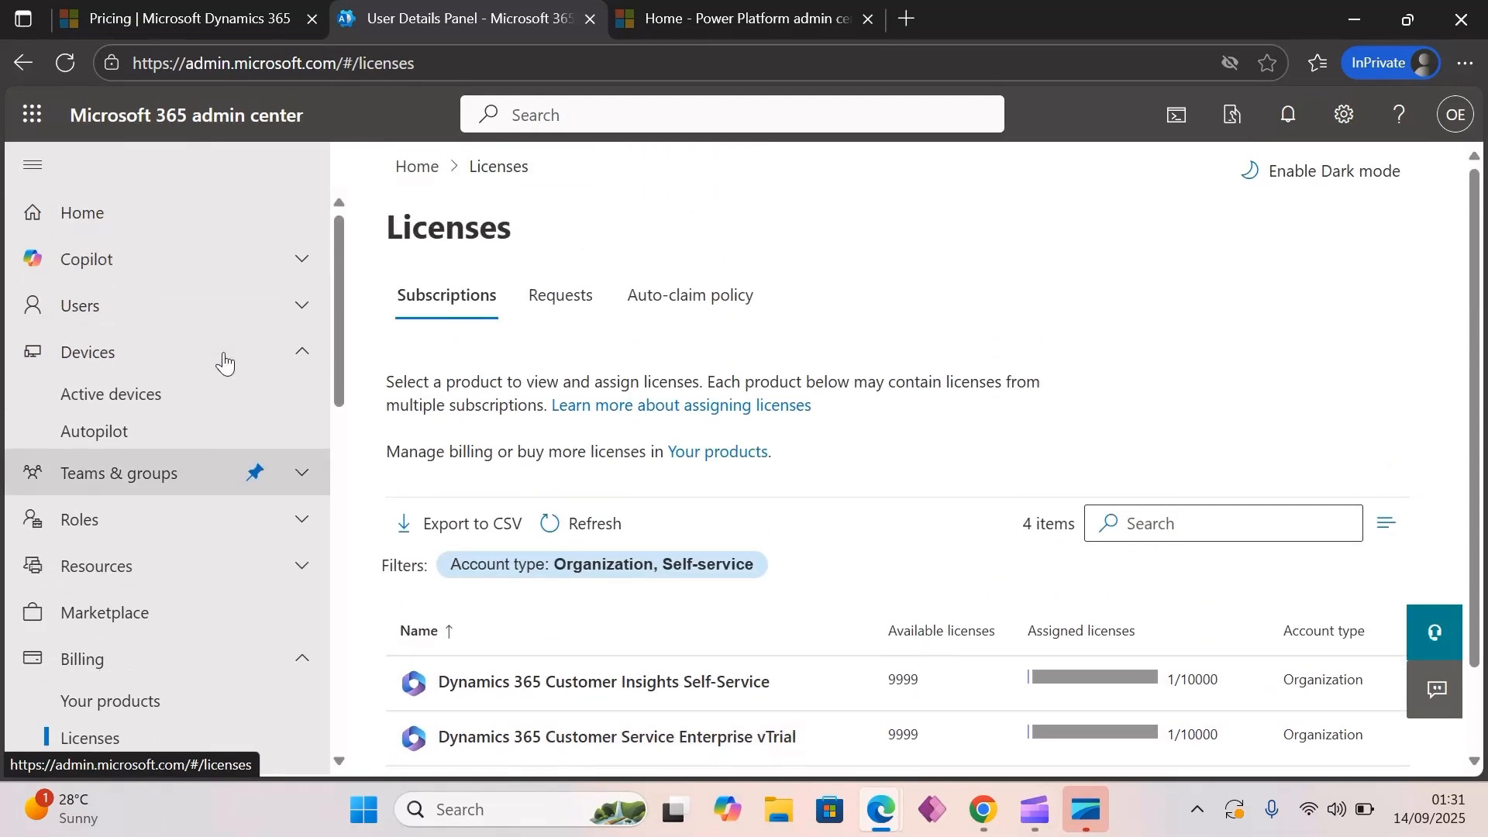
Step: Return to the admin center home page and open the product license management for the first user in the list
left_click(187, 216)
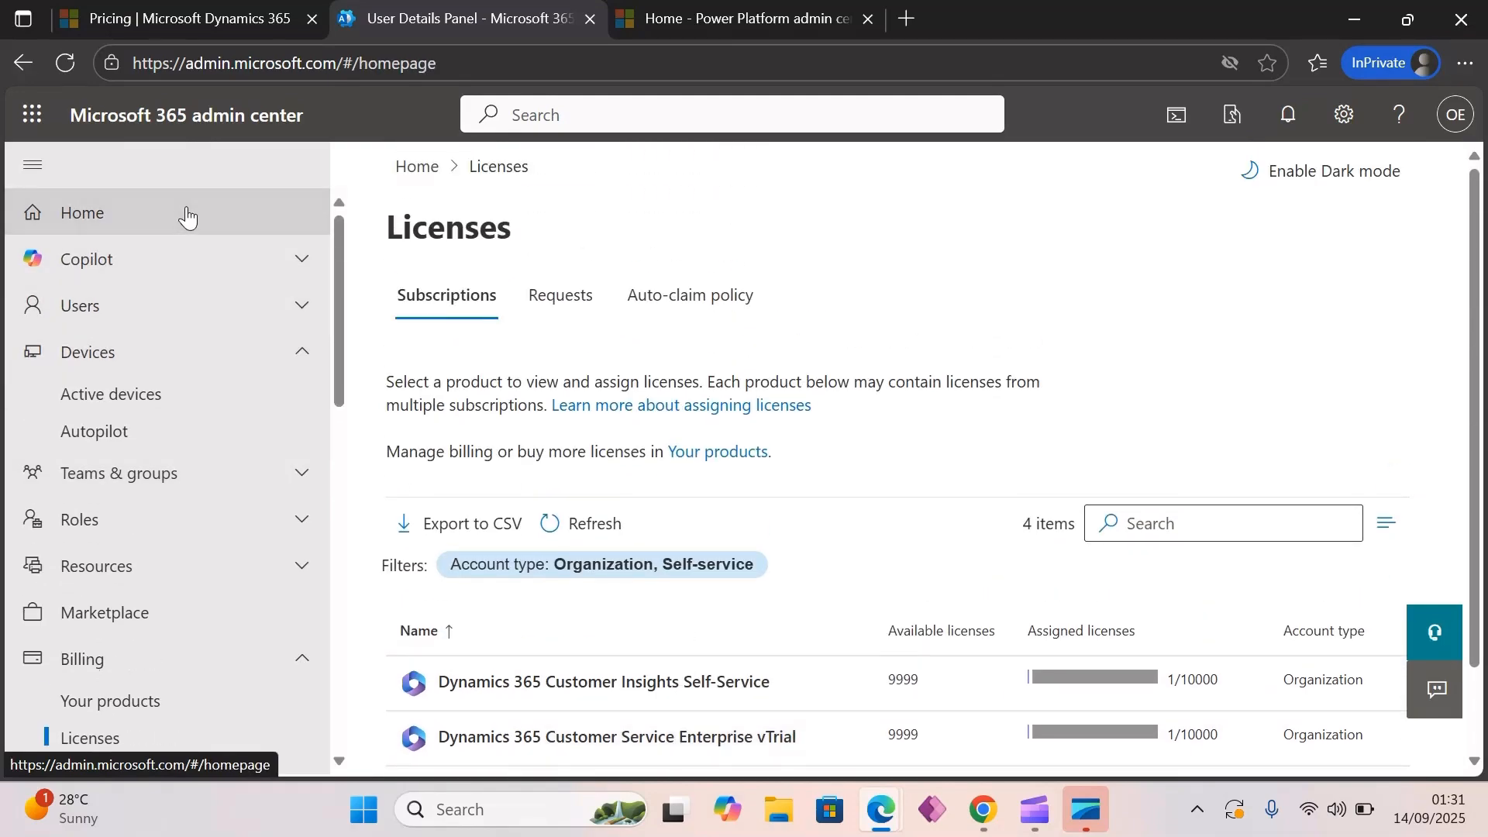
scroll(648, 565, "down", 4)
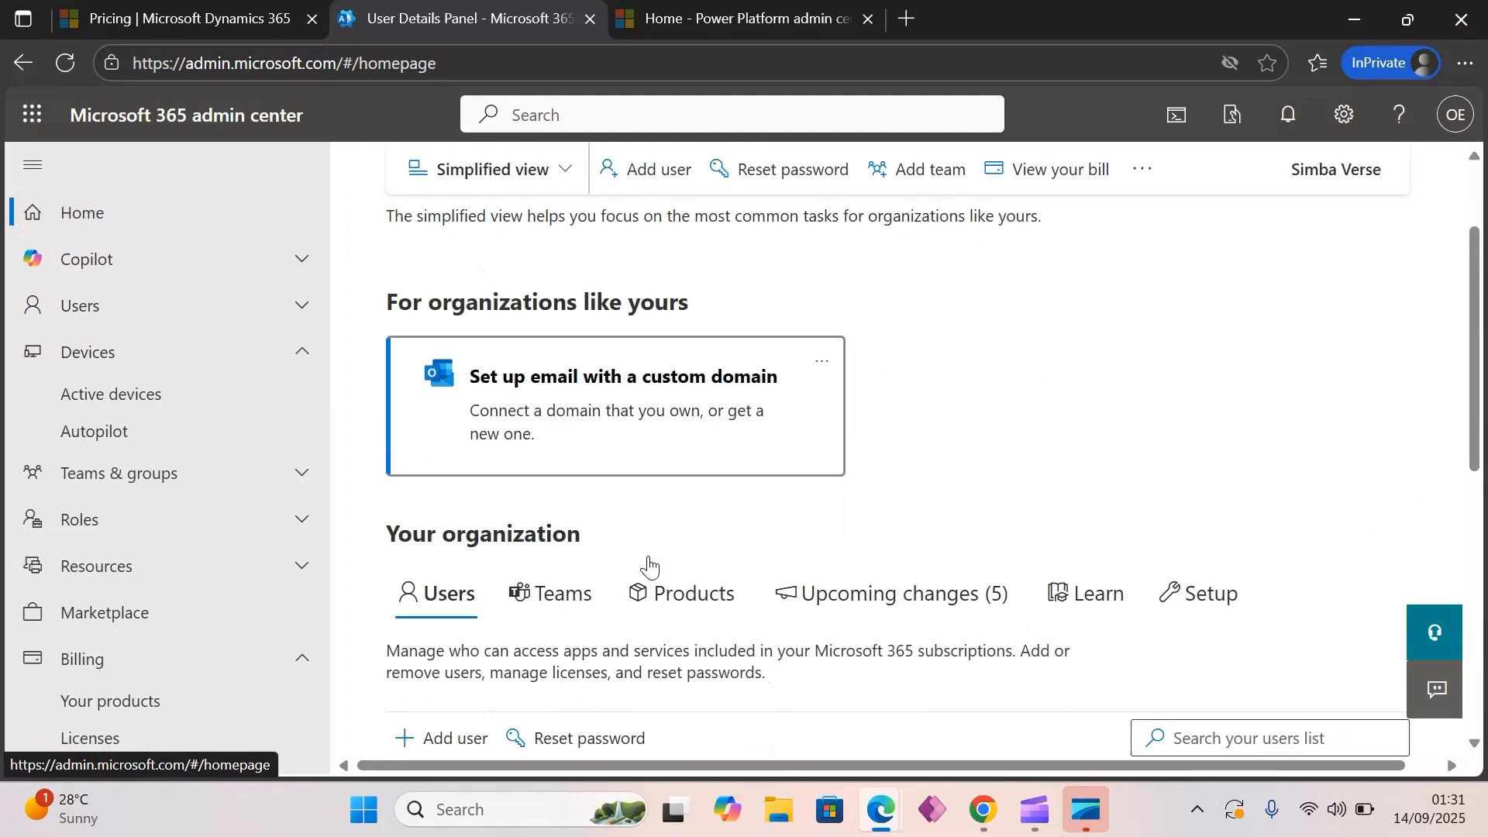
scroll(695, 648, "down", 1)
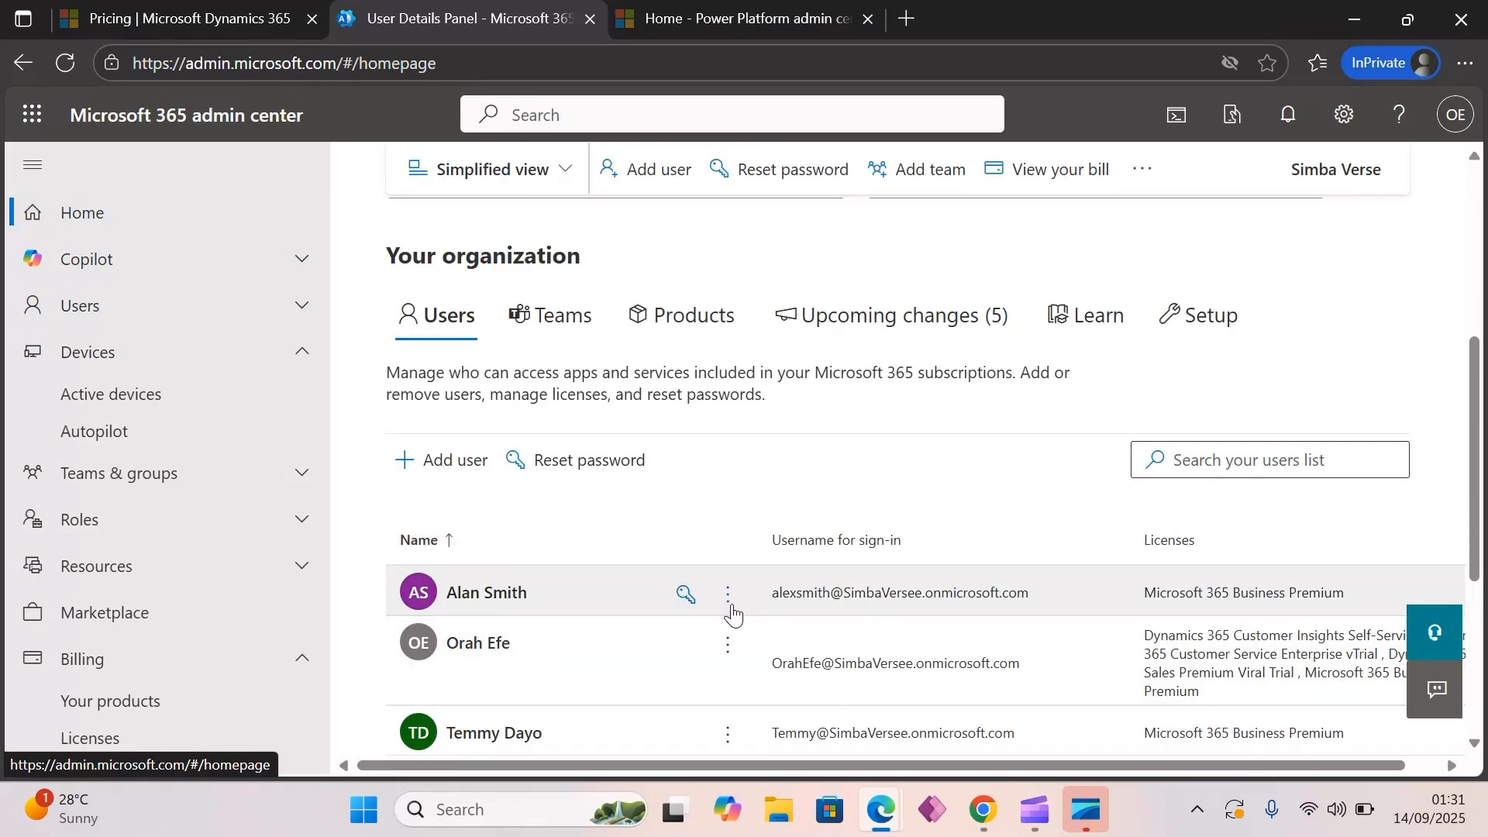
left_click(728, 598)
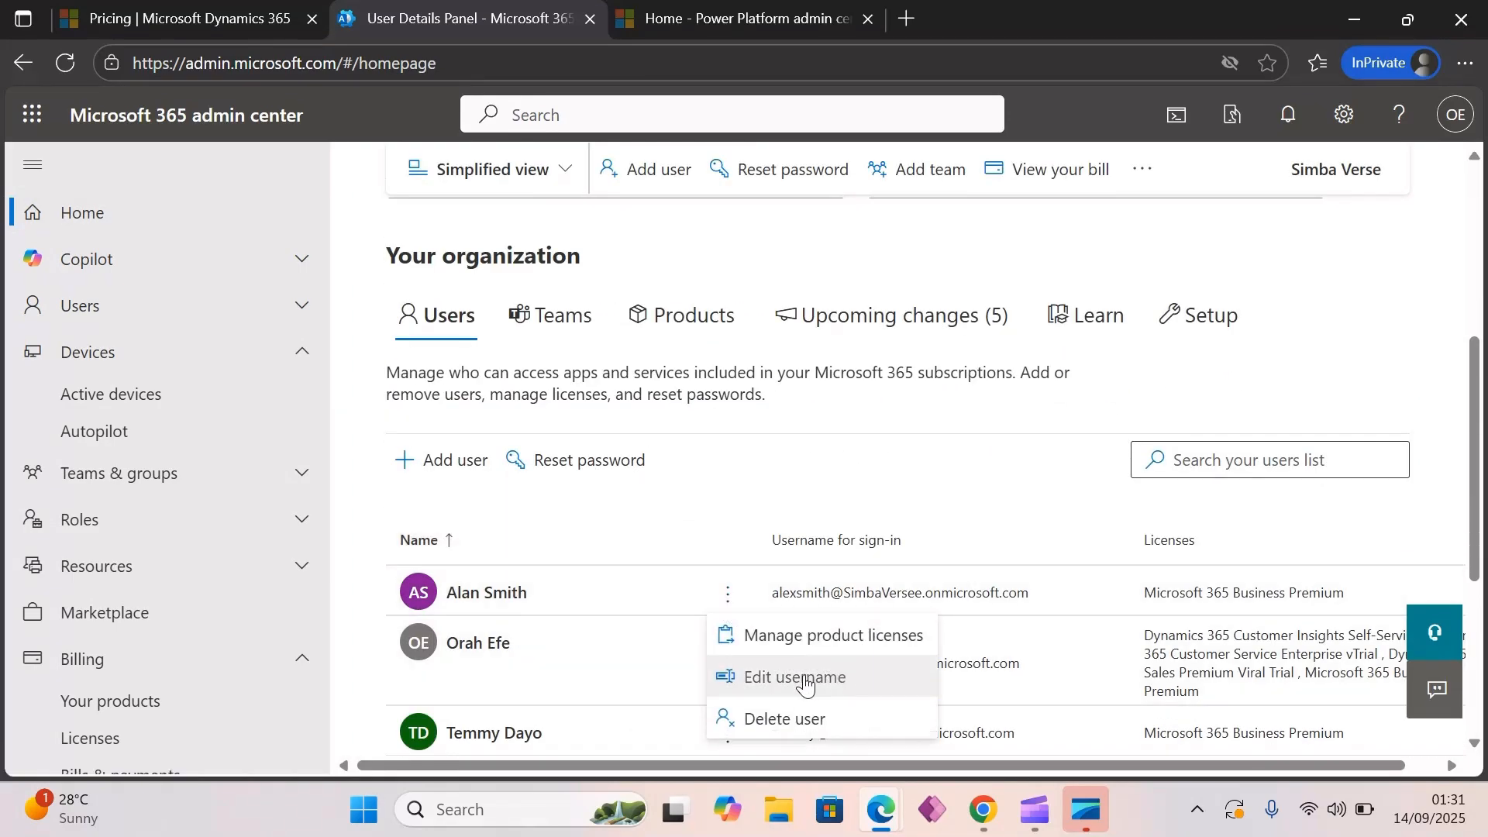
left_click(803, 651)
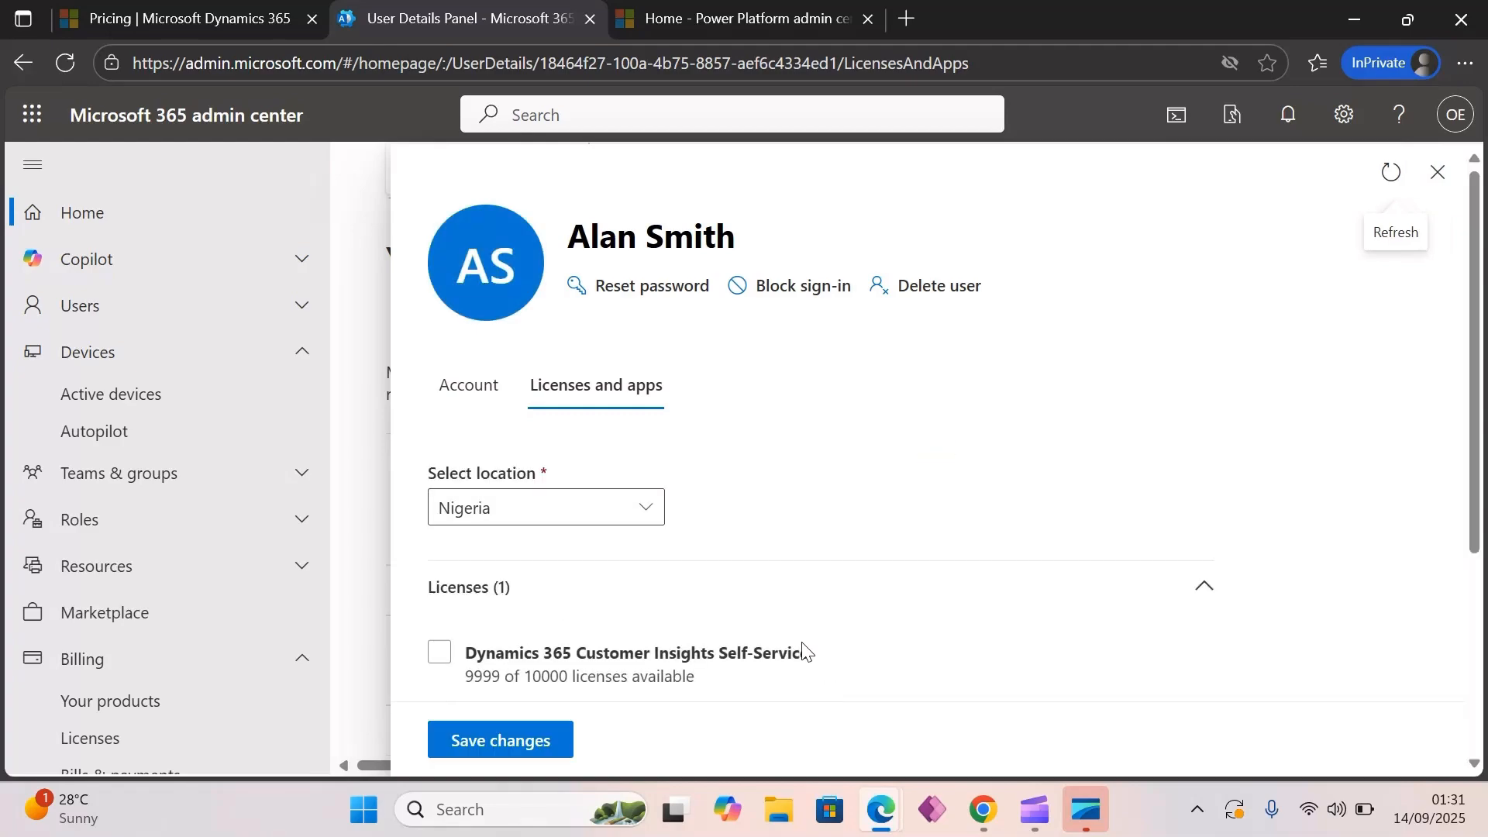
Step: Assign the Dynamics 365 Sales Premium Viral Trial license to the first user, save the change and close the user's details
scroll(615, 655, "down", 4)
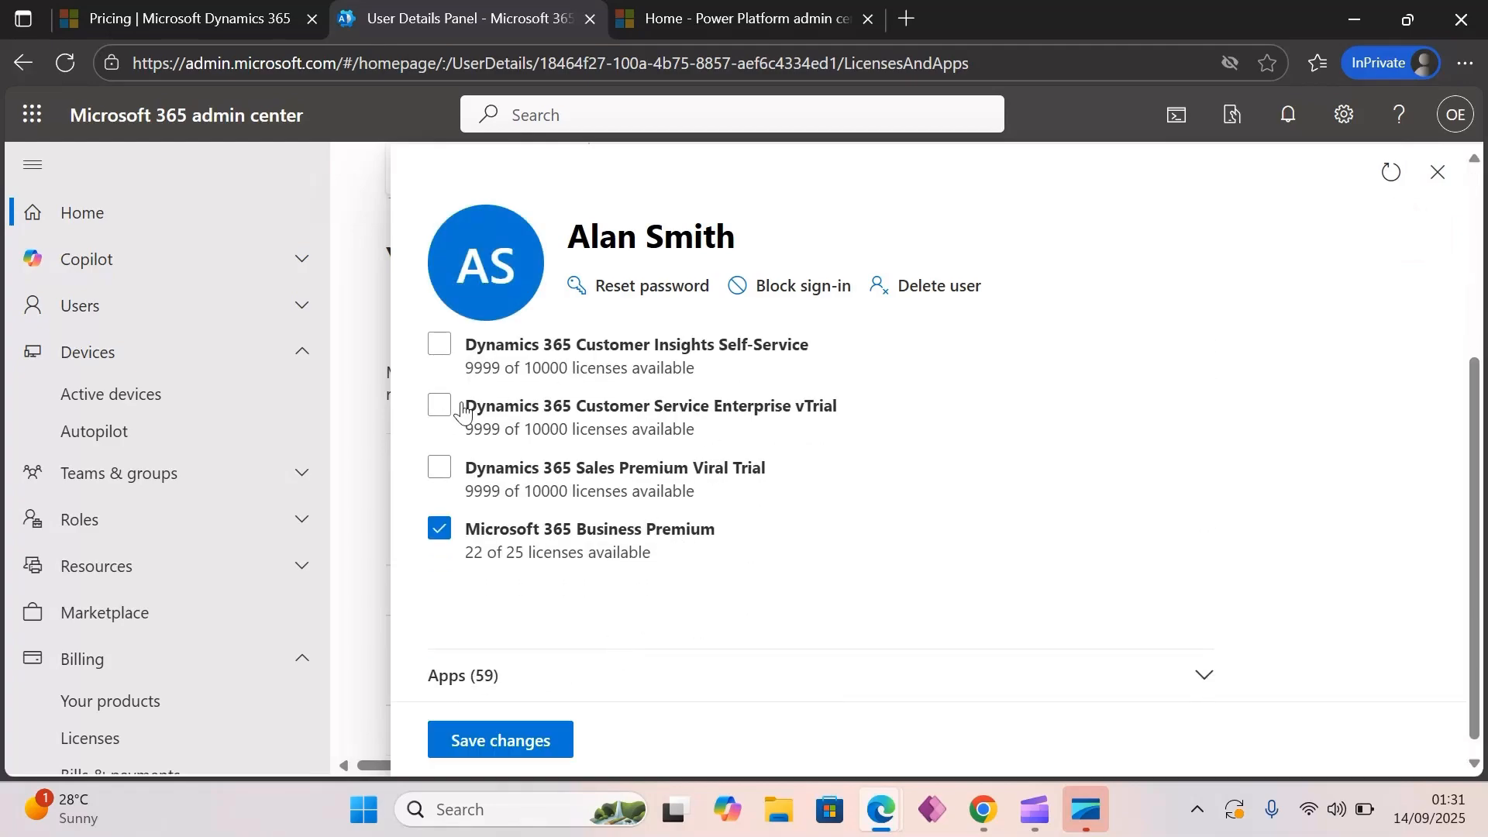
left_click(441, 473)
scroll(664, 567, "down", 1)
left_click(518, 741)
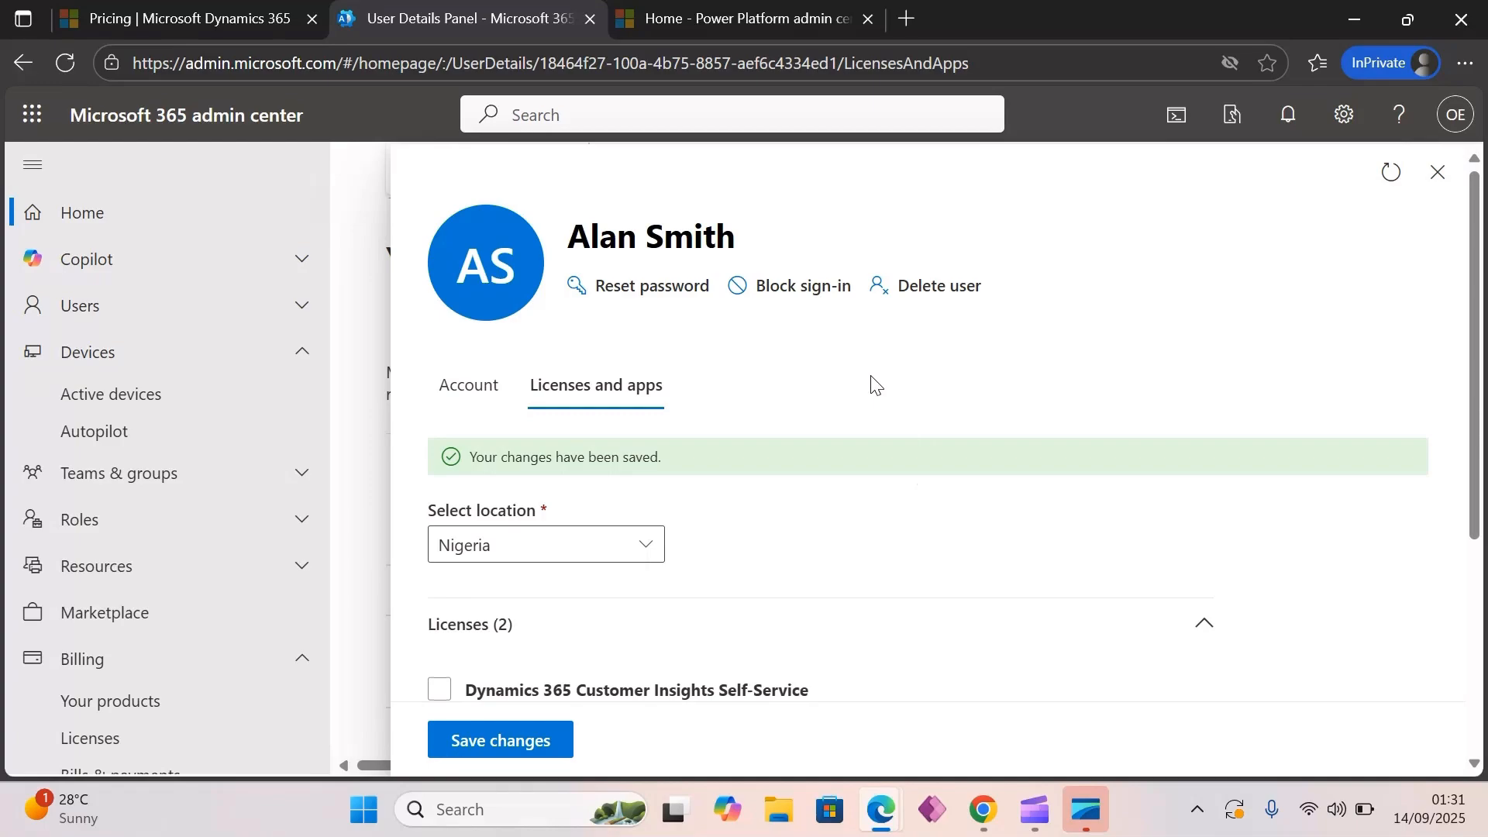
scroll(875, 509, "down", 5)
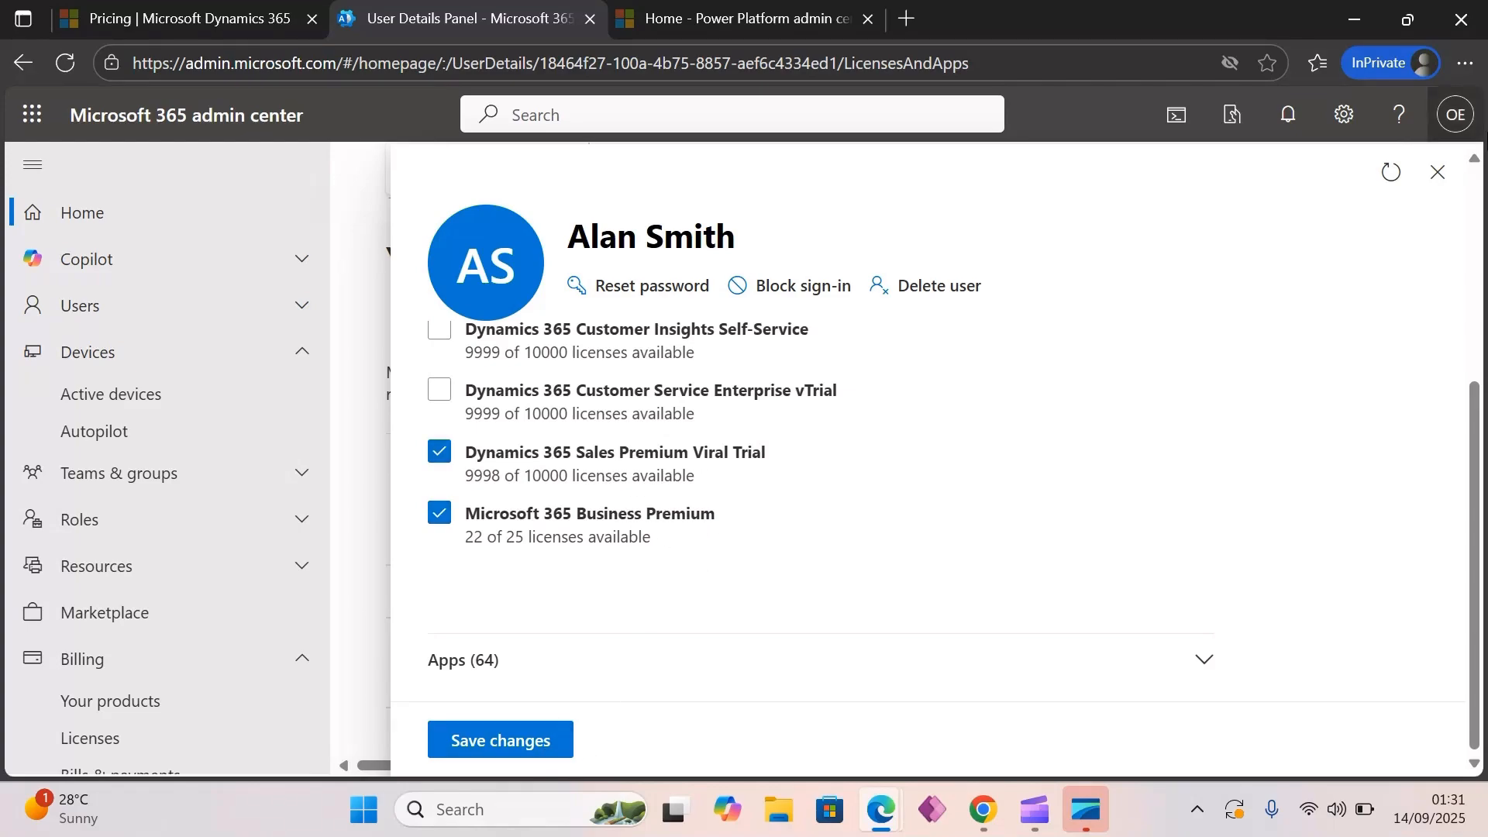
left_click(1437, 172)
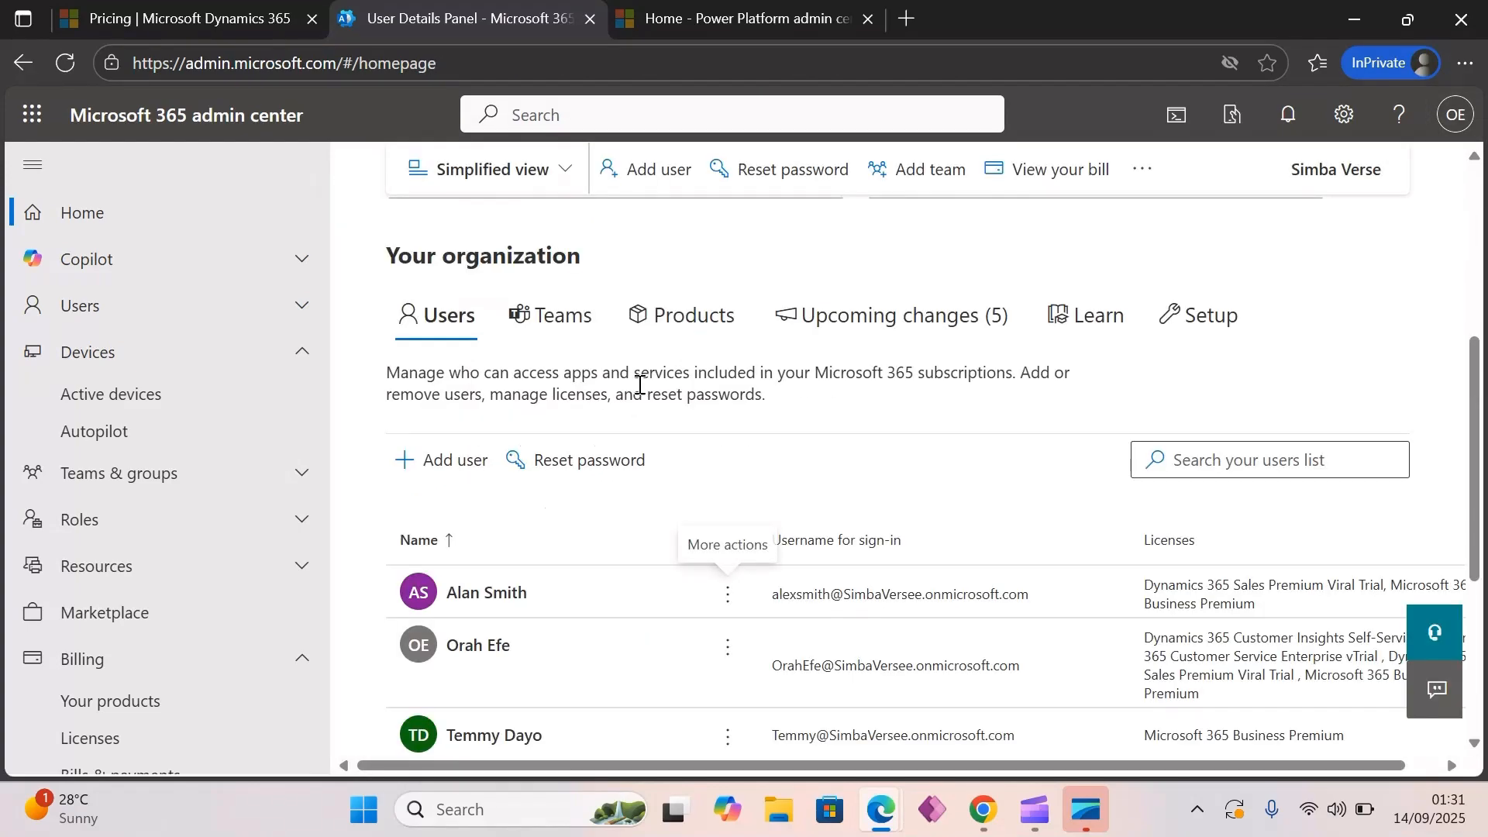
Step: Assign the Dynamics 365 Customer Service Enterprise vTrial license to the third user in the list, save and close the user's details
scroll(697, 605, "down", 3)
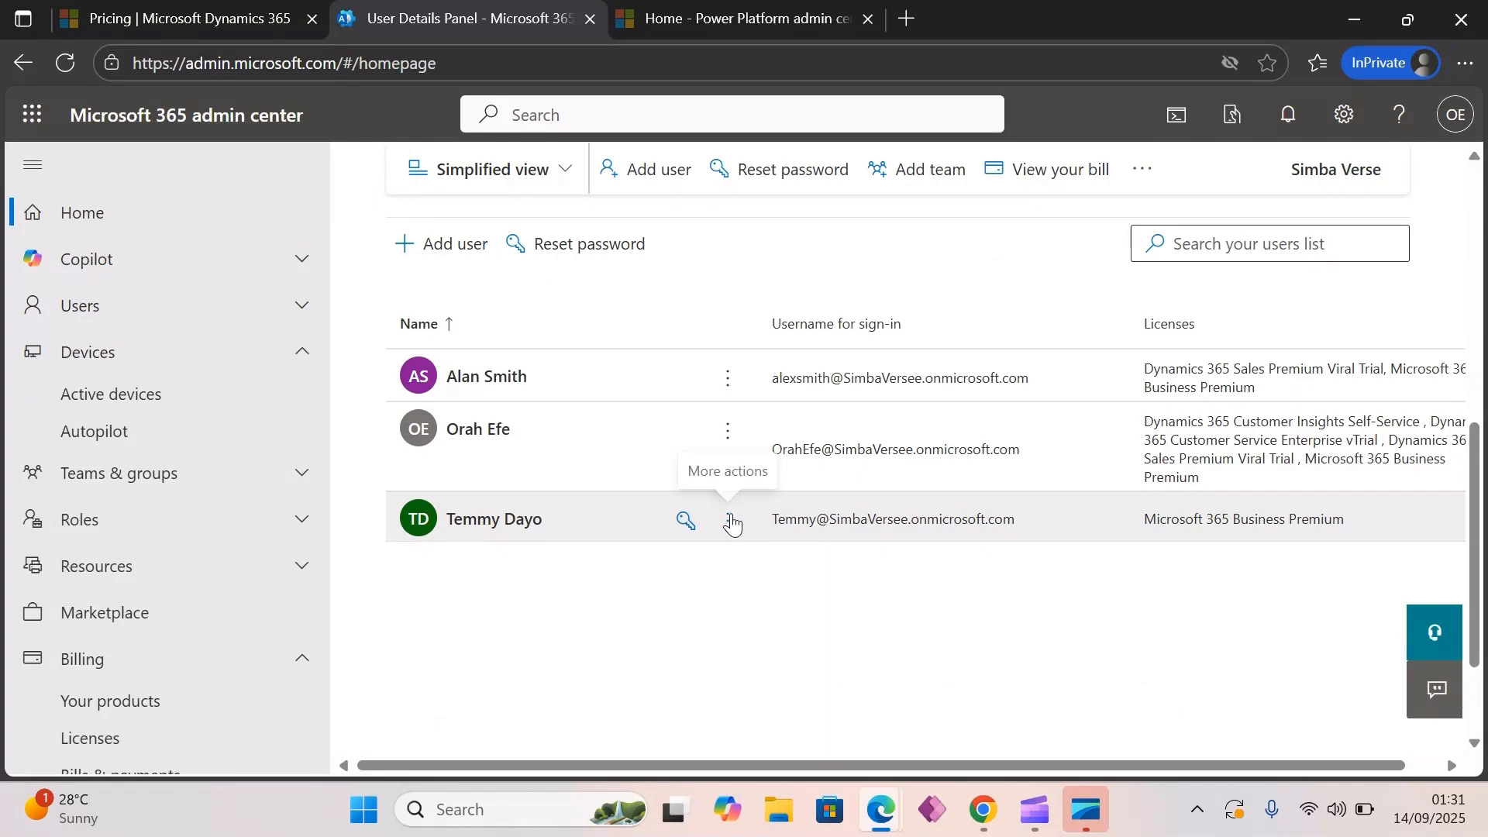
left_click(729, 518)
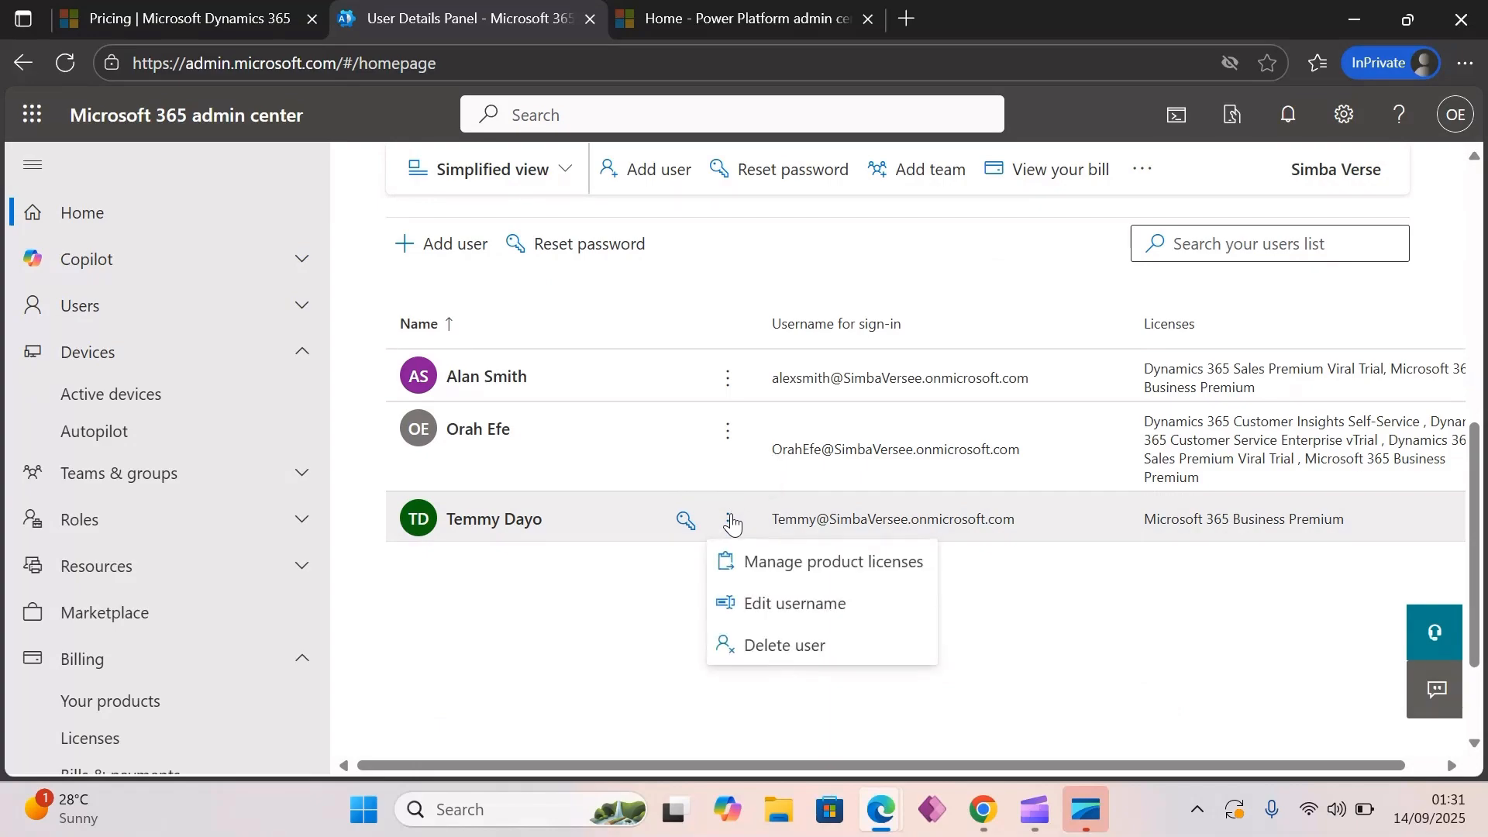
left_click(789, 572)
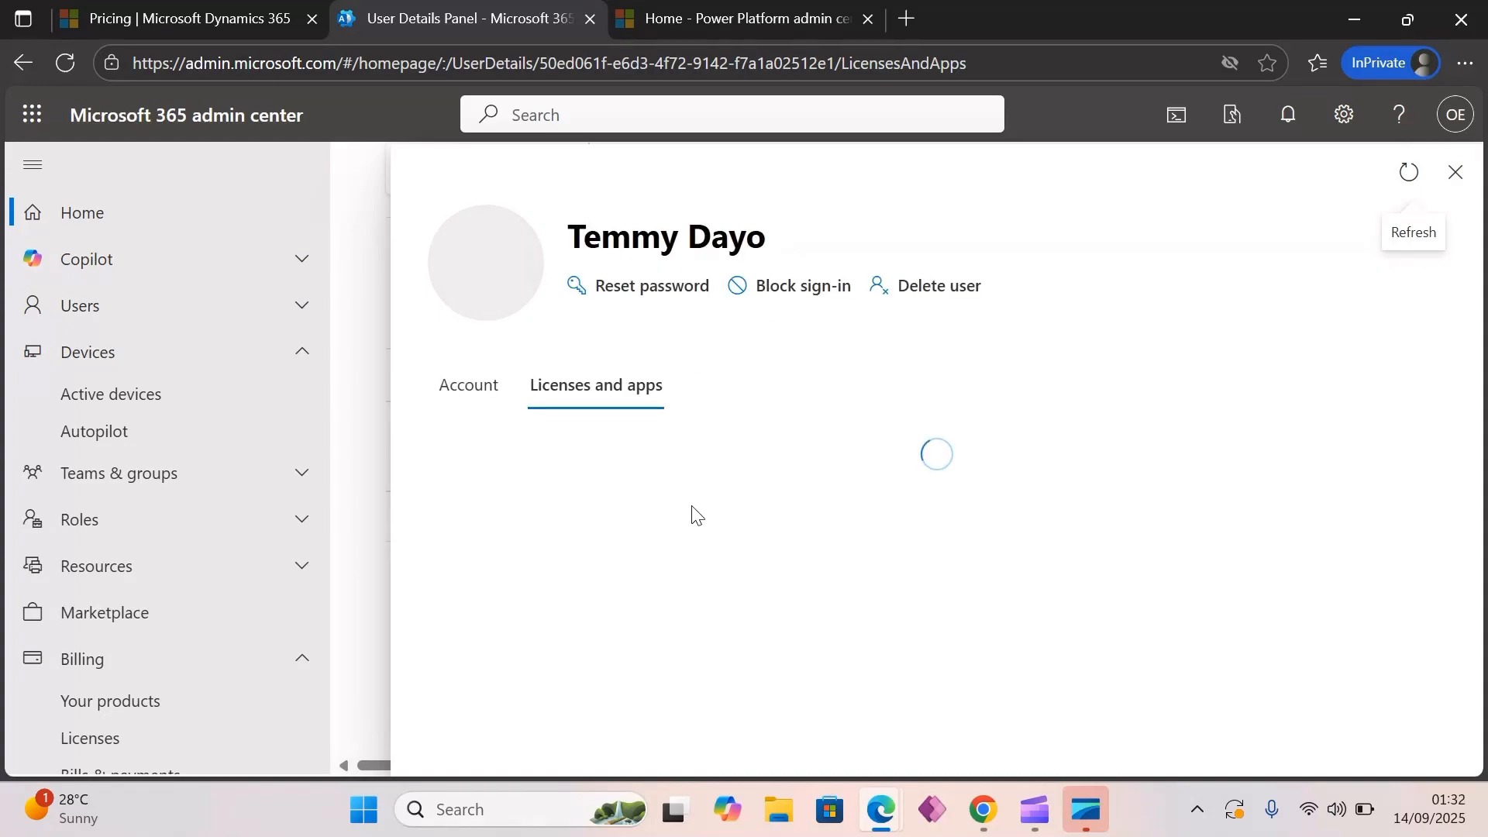
scroll(799, 517, "down", 4)
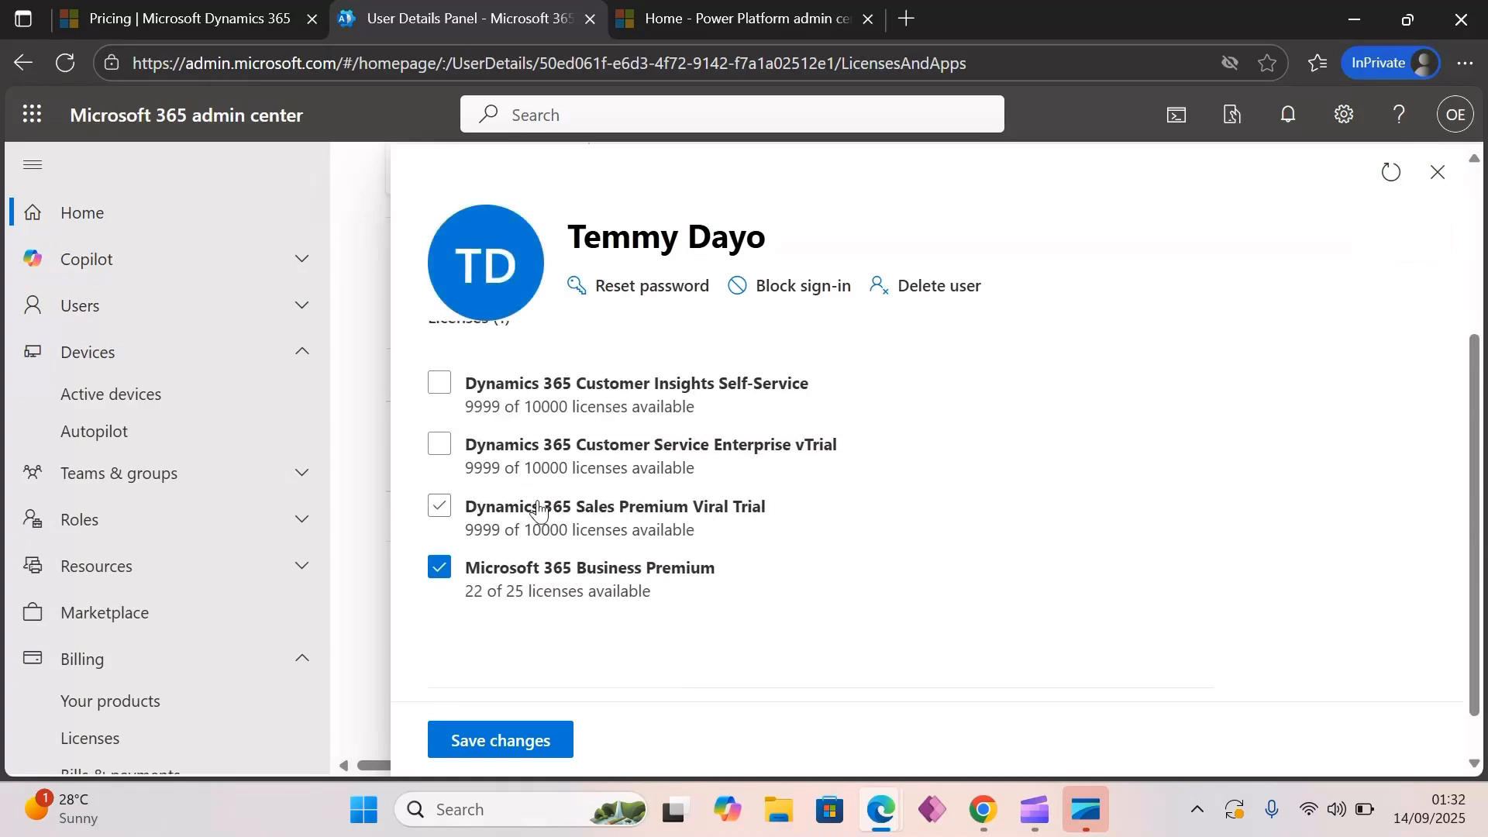
left_click(441, 455)
left_click(506, 741)
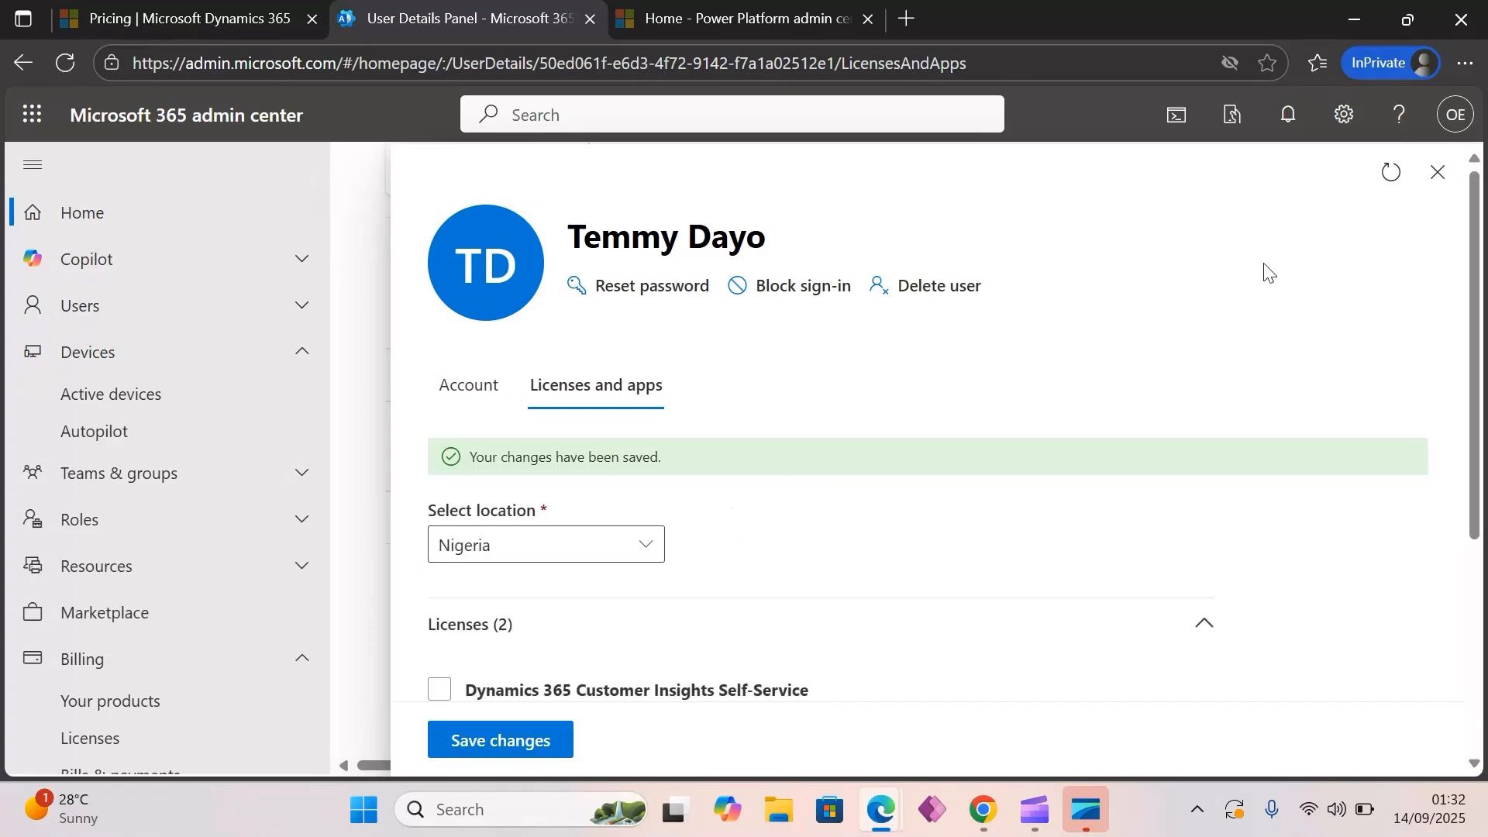
left_click(1436, 172)
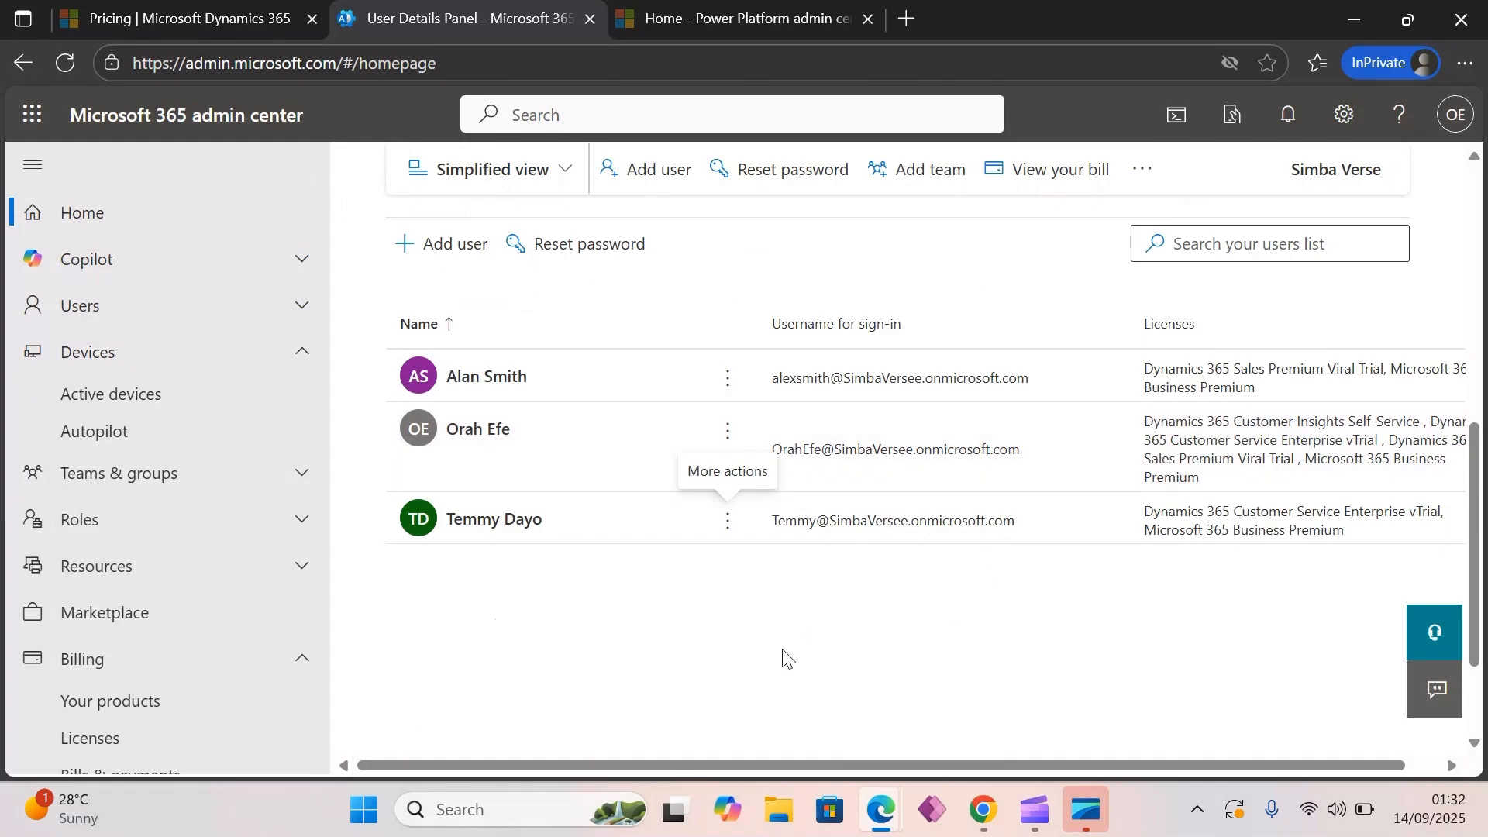
scroll(783, 659, "down", 1)
scroll(783, 659, "up", 2)
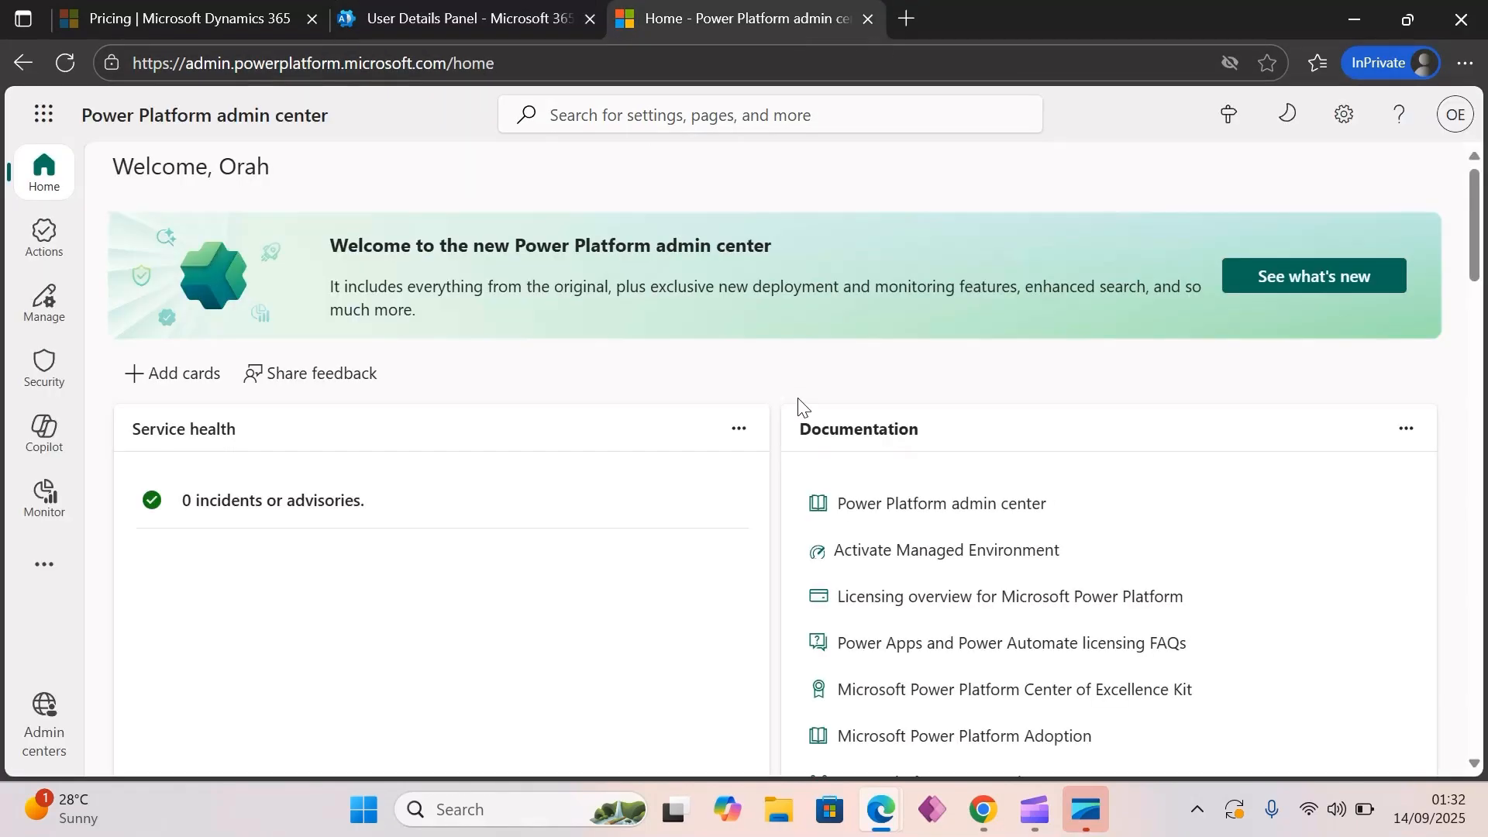
Step: Open the environments list in the Power Platform admin center and start a new environment named Simbaversee
scroll(801, 407, "down", 3)
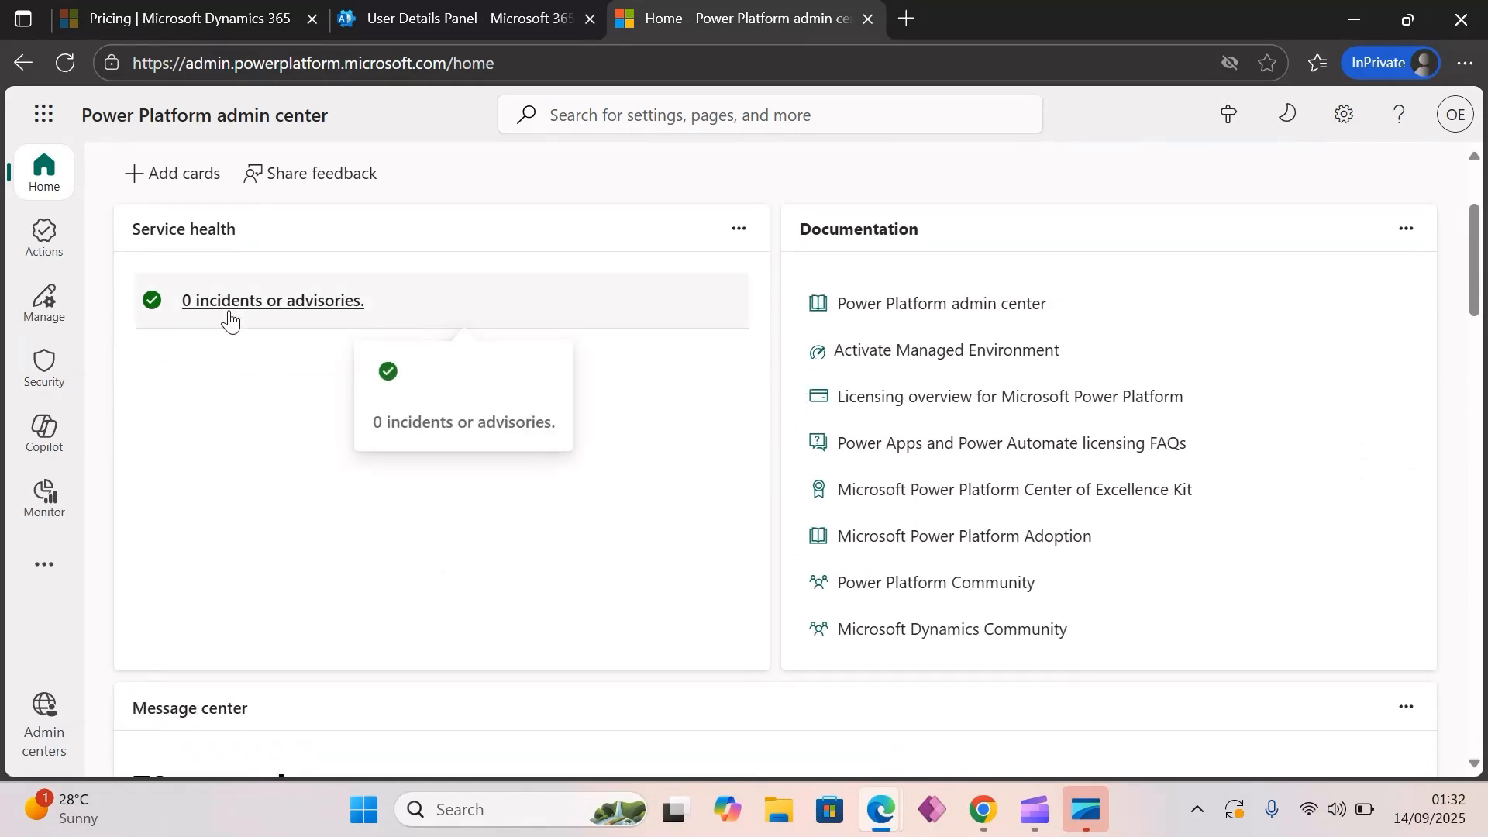
left_click(73, 307)
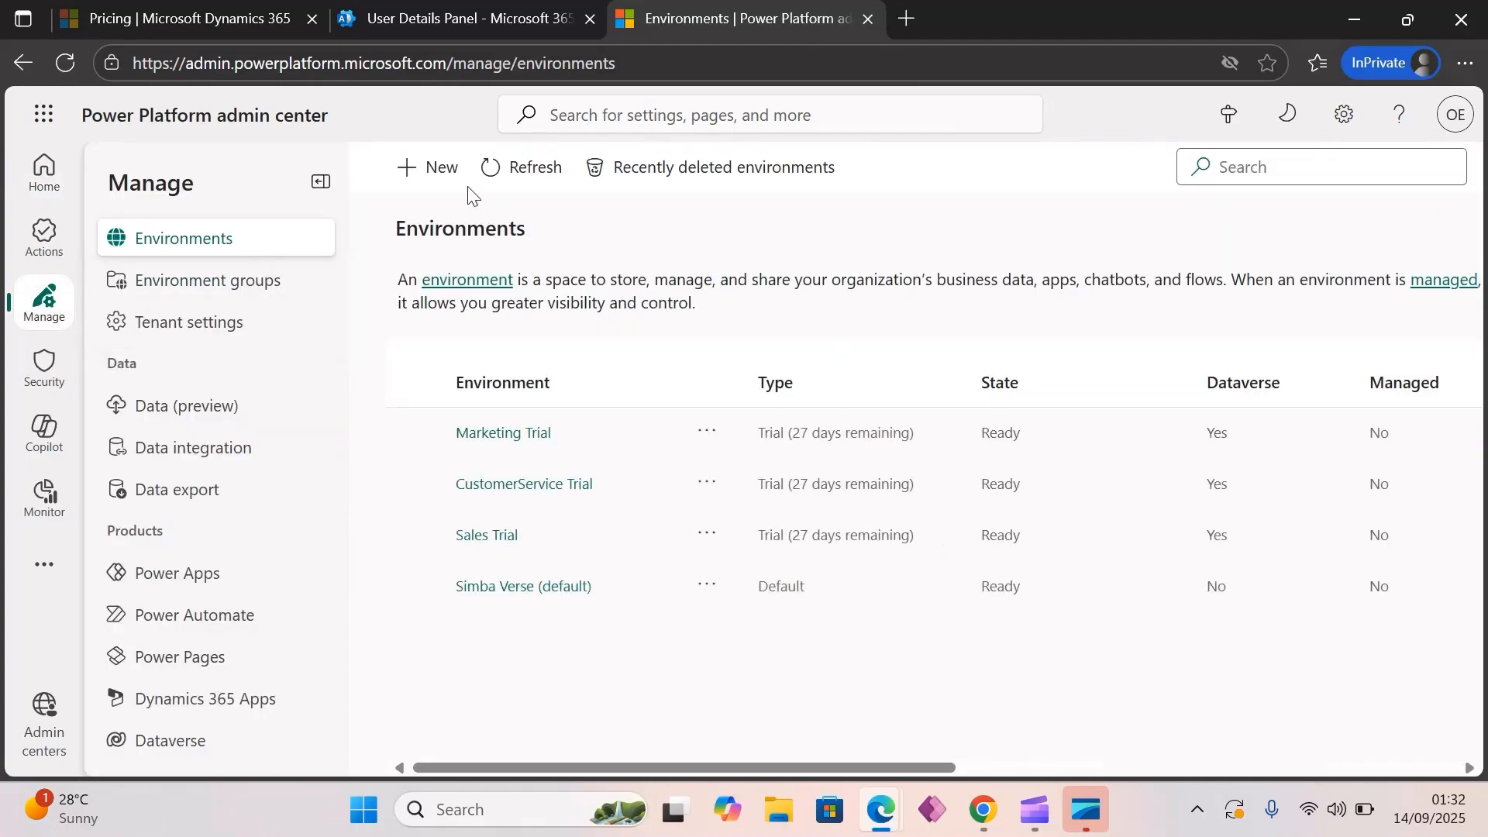
left_click(455, 169)
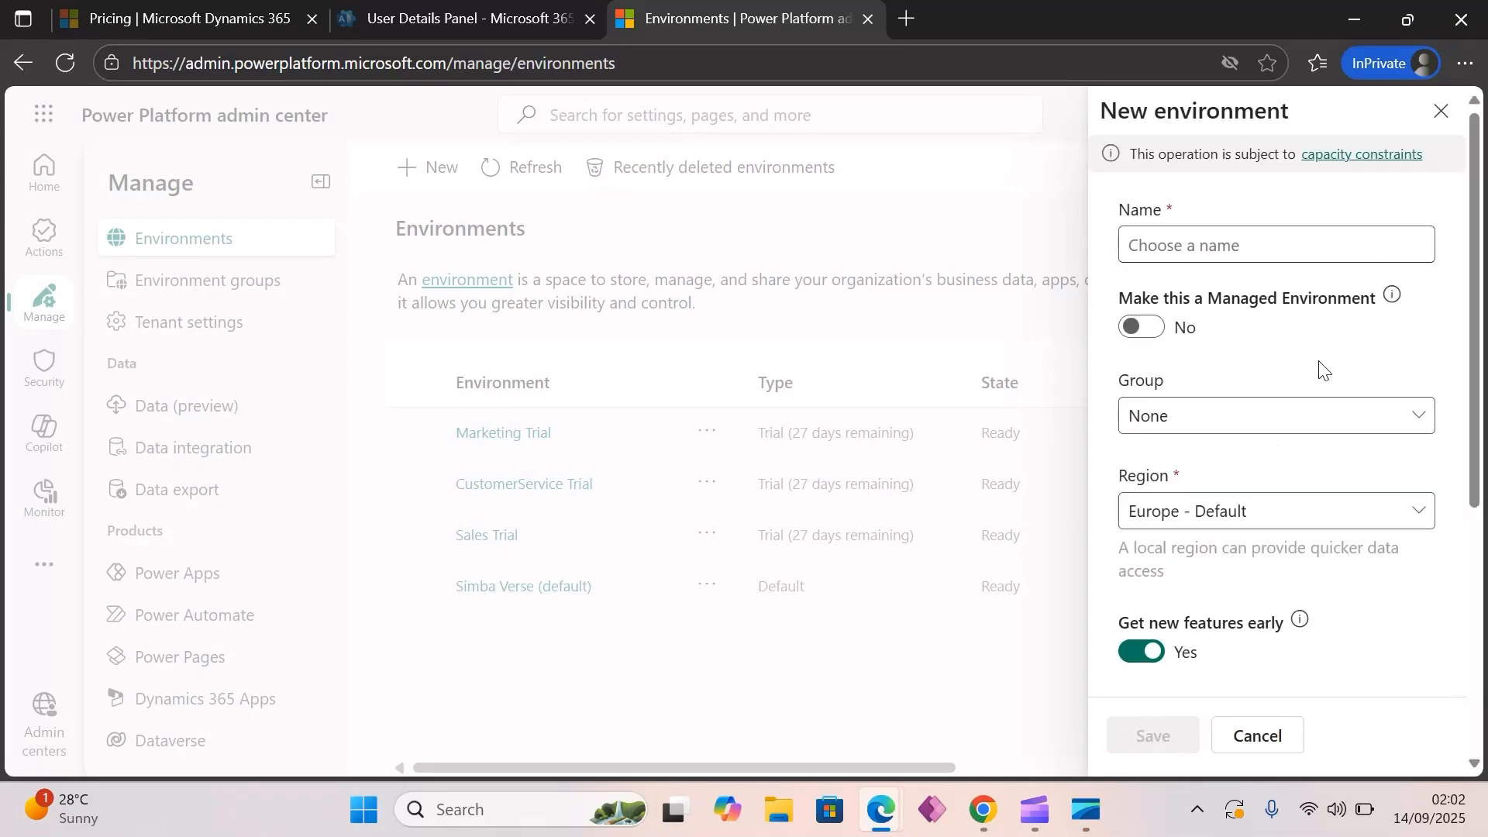
left_click(1308, 242)
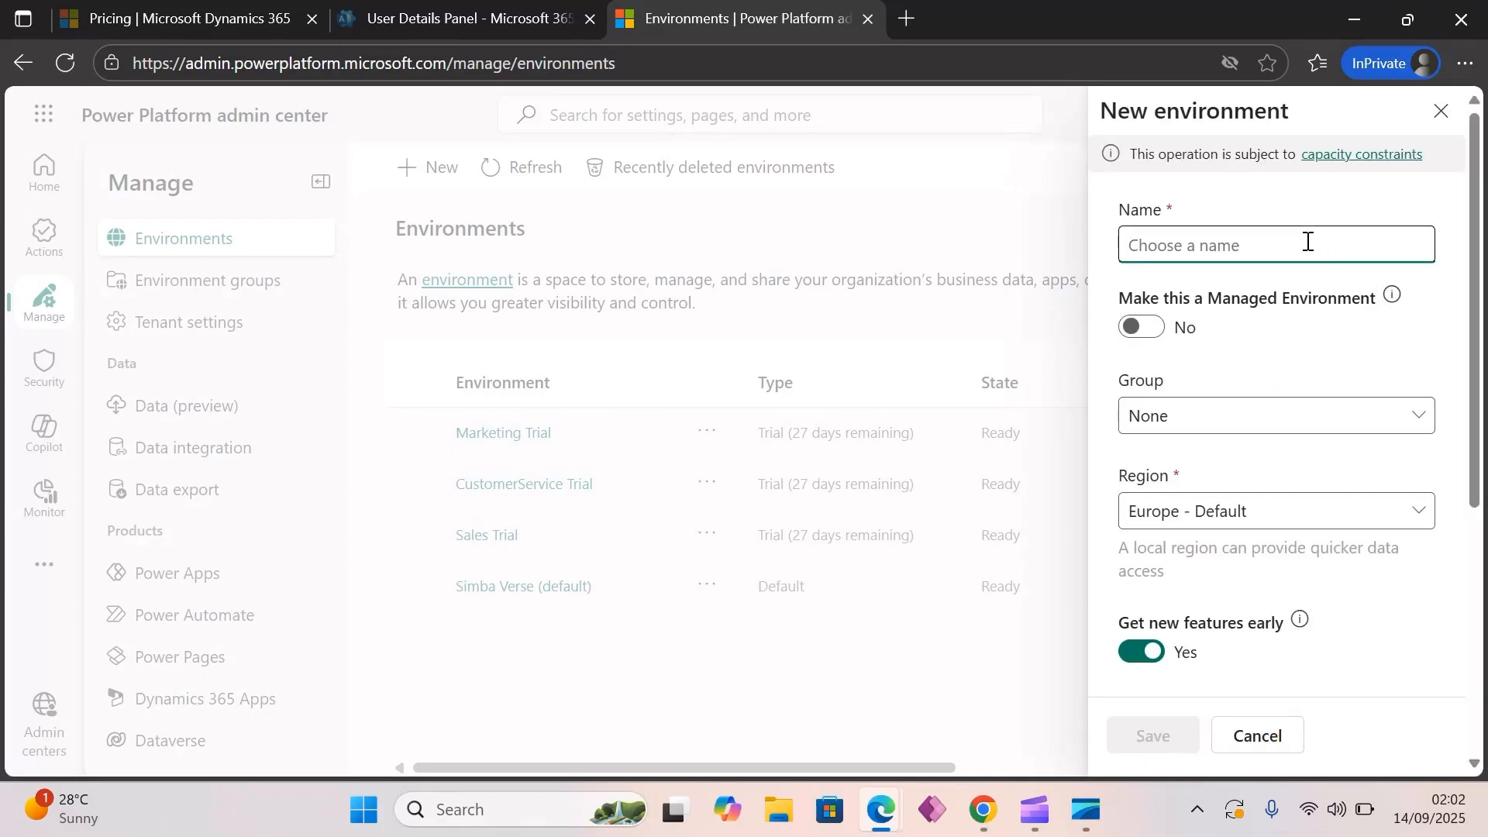
type("Si")
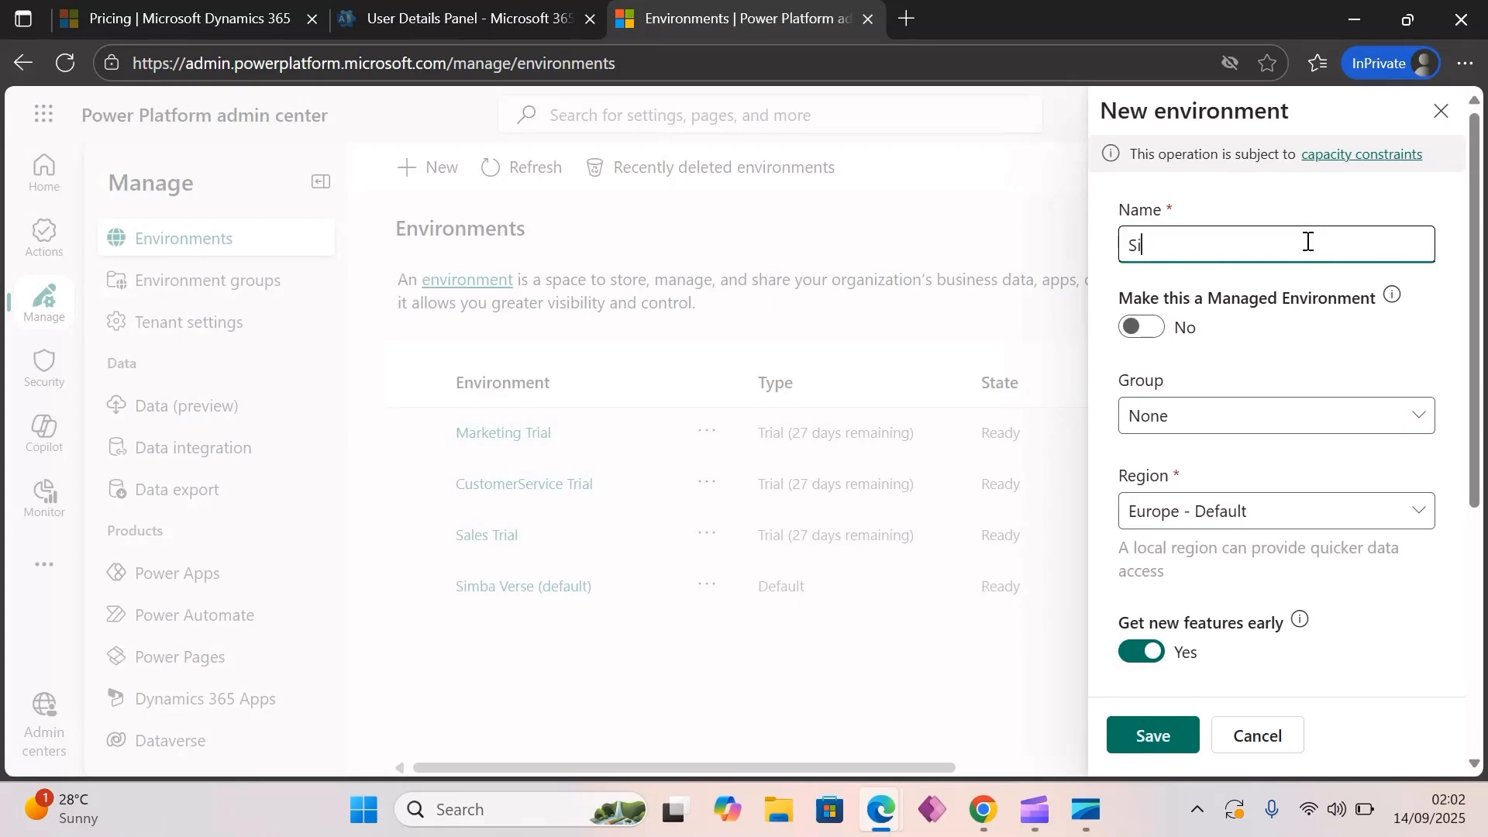
type("mbaversee")
scroll(1333, 617, "down", 3)
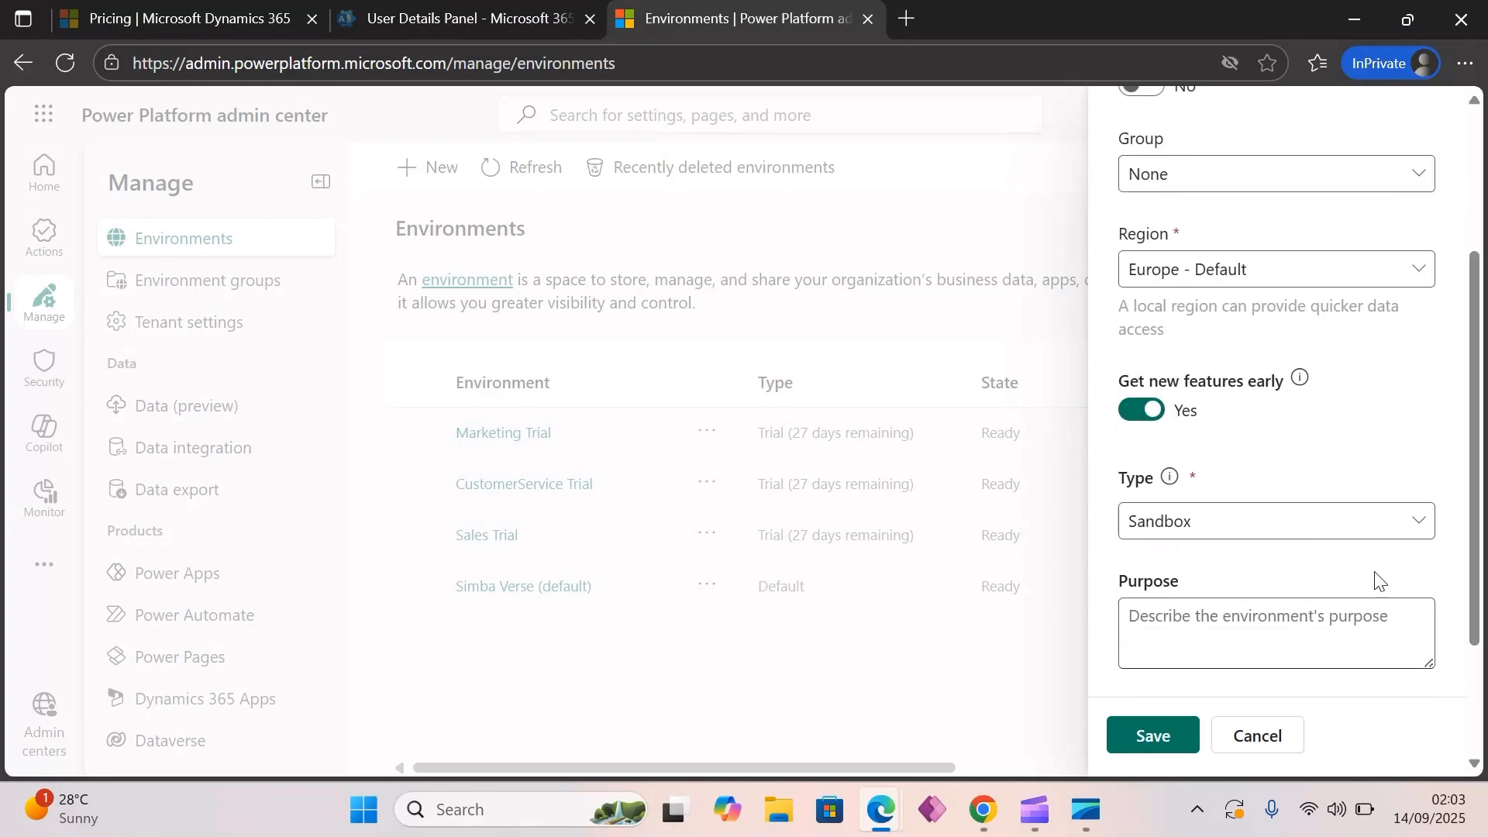
Step: Try the Trial type for the new environment and examine its Dataverse and pay-as-you-go options
left_click(1420, 518)
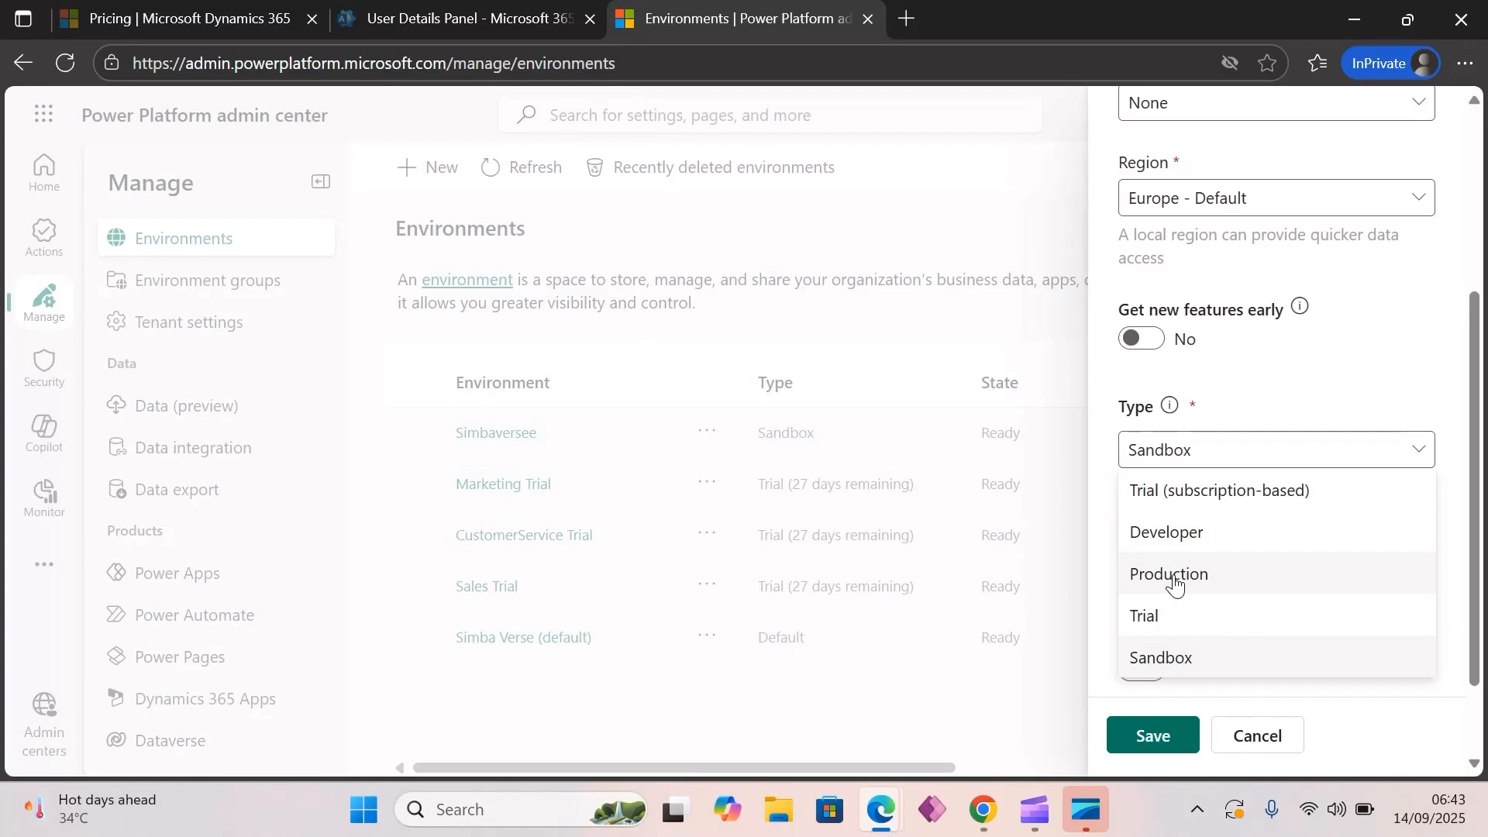
left_click(1156, 616)
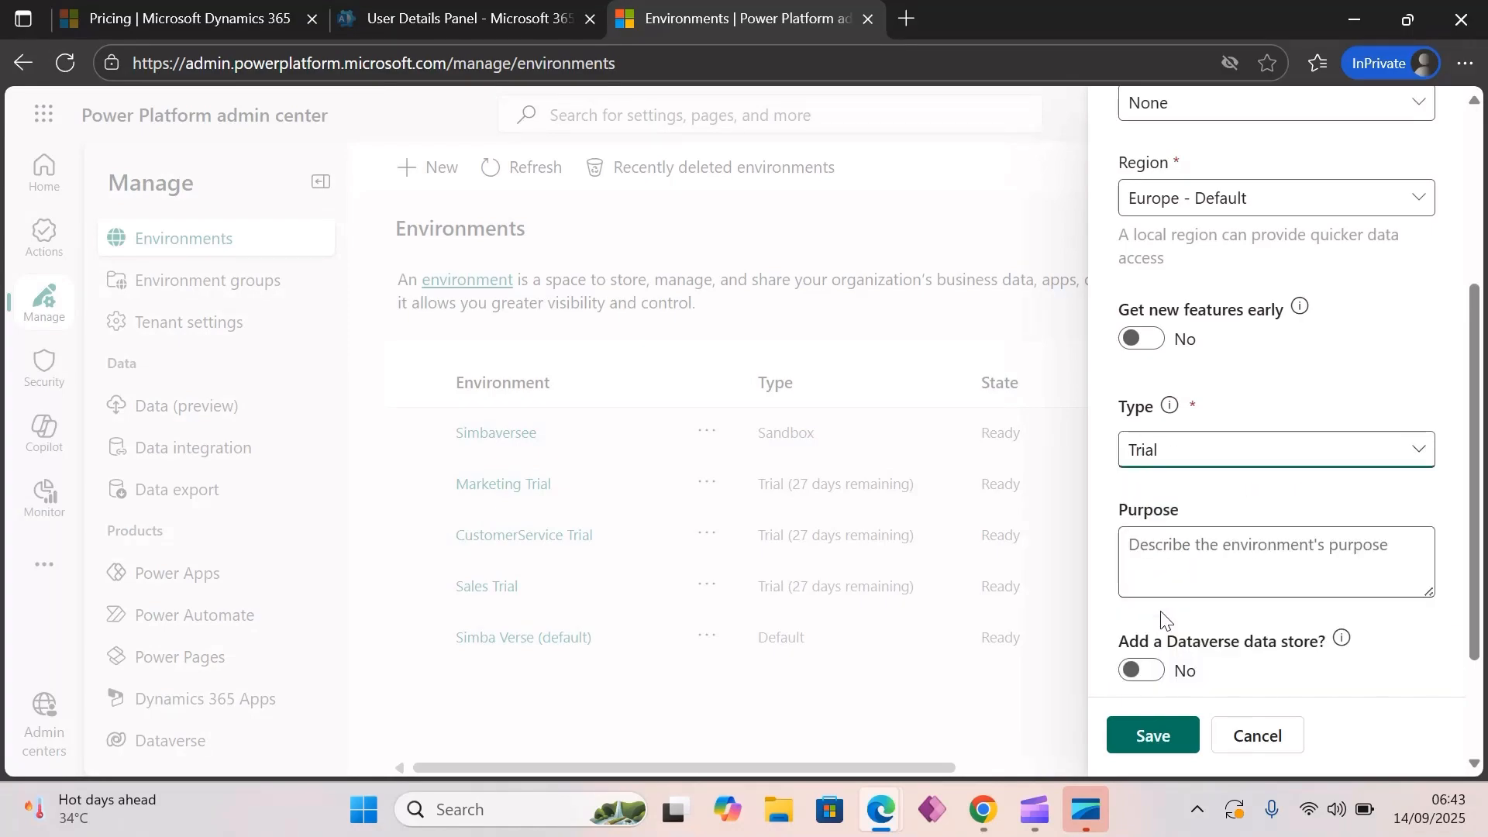
scroll(1222, 525, "down", 2)
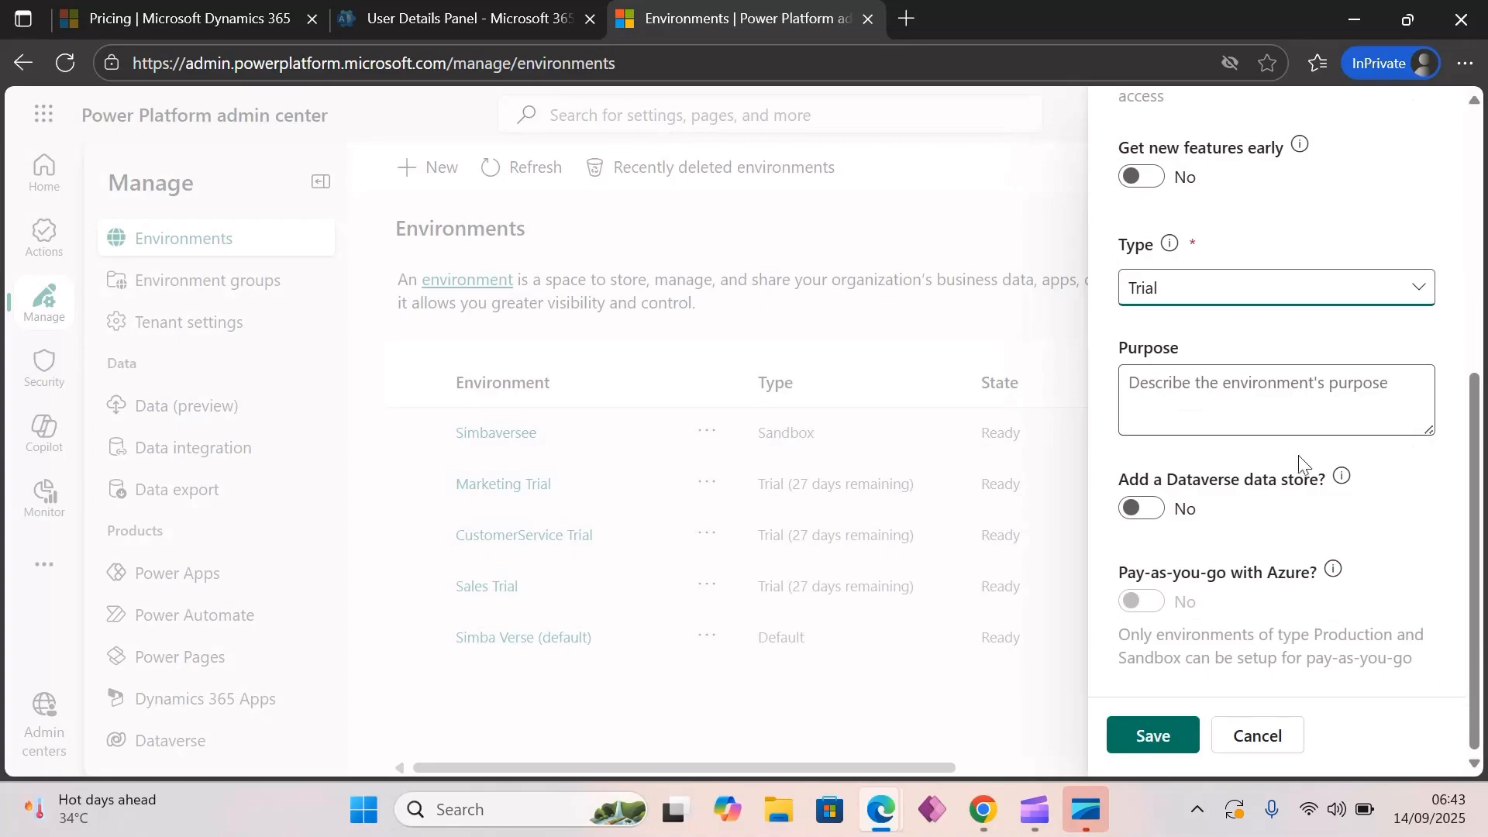
Step: Set the new environment's type to Trial (subscription-based), check its options and continue to the Dataverse settings
left_click(1419, 299)
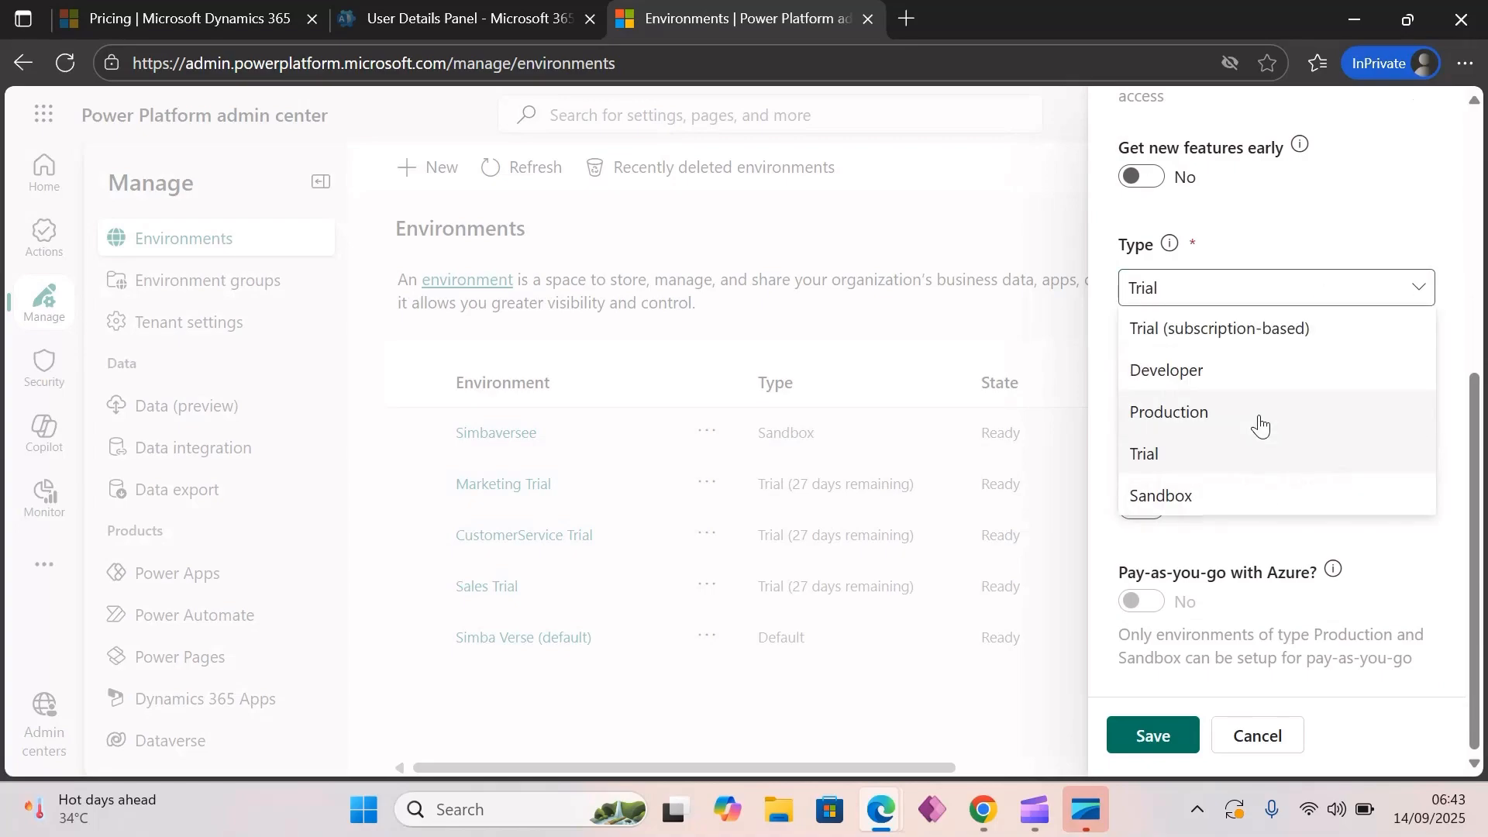
left_click(1224, 327)
scroll(1222, 465, "down", 1)
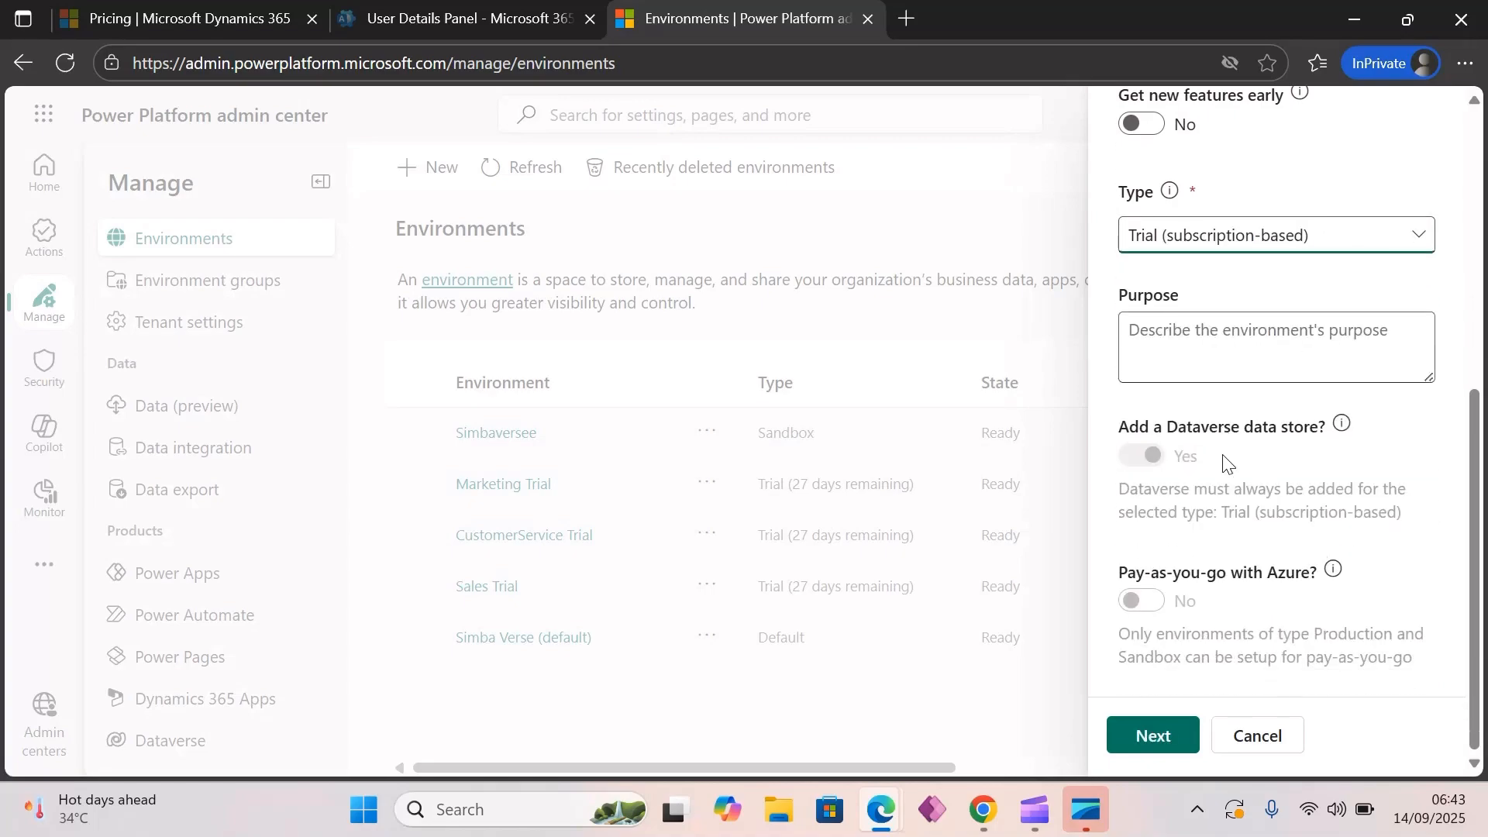
scroll(1222, 454, "up", 2)
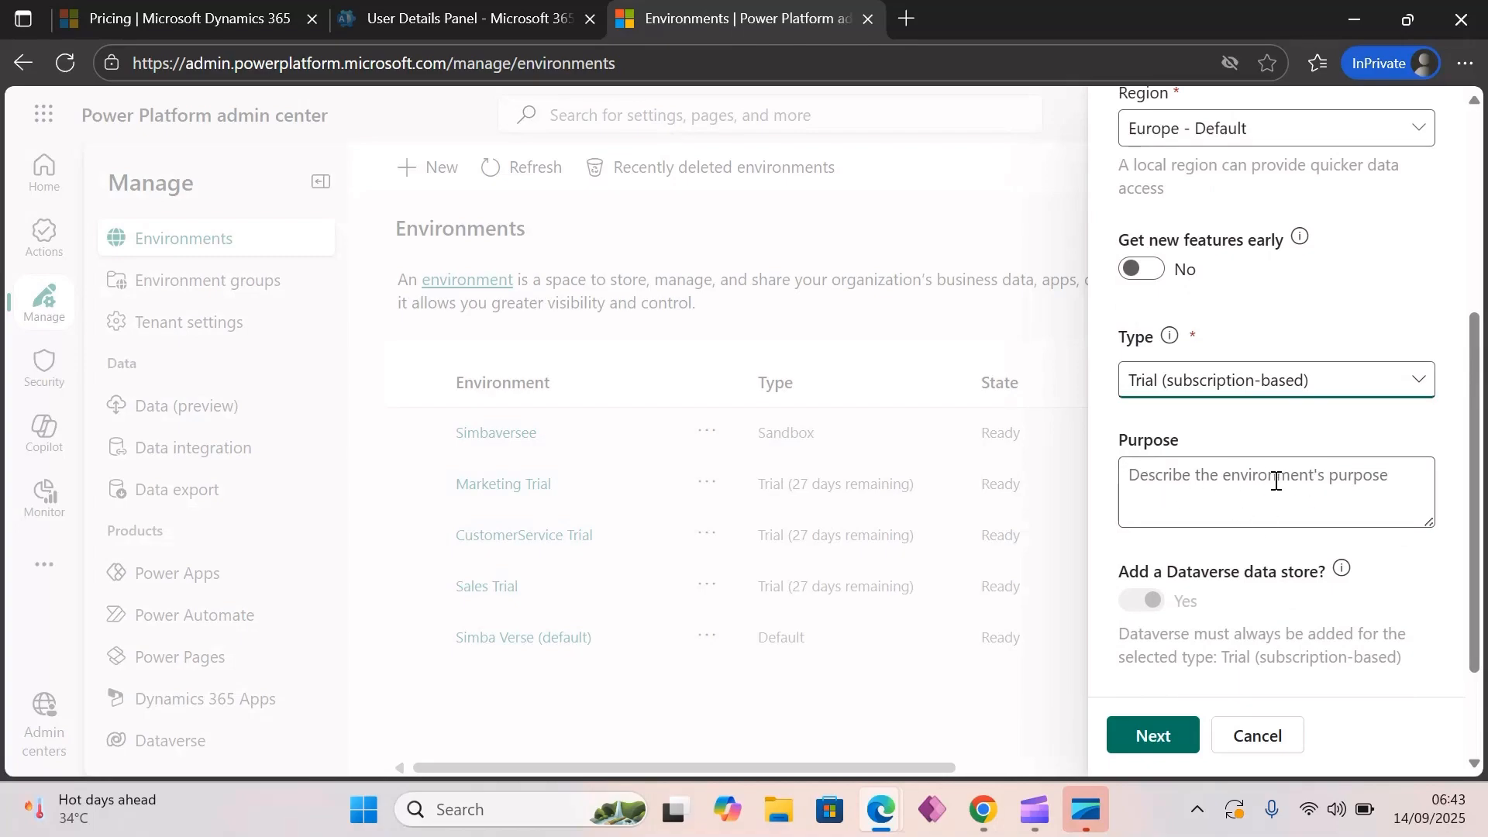
scroll(1259, 486, "down", 2)
scroll(1259, 486, "up", 3)
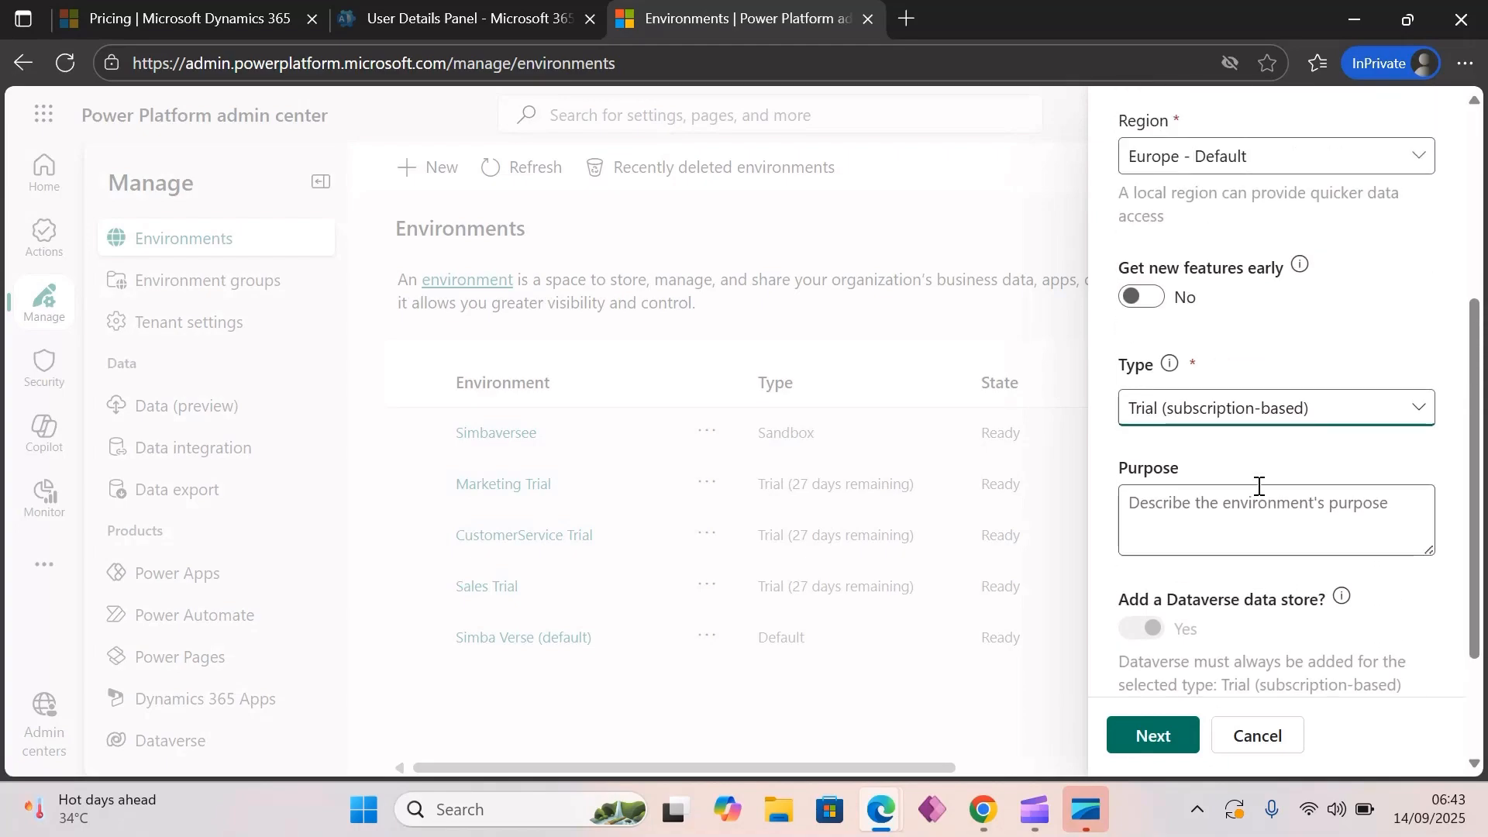
scroll(1258, 486, "down", 3)
left_click(1169, 739)
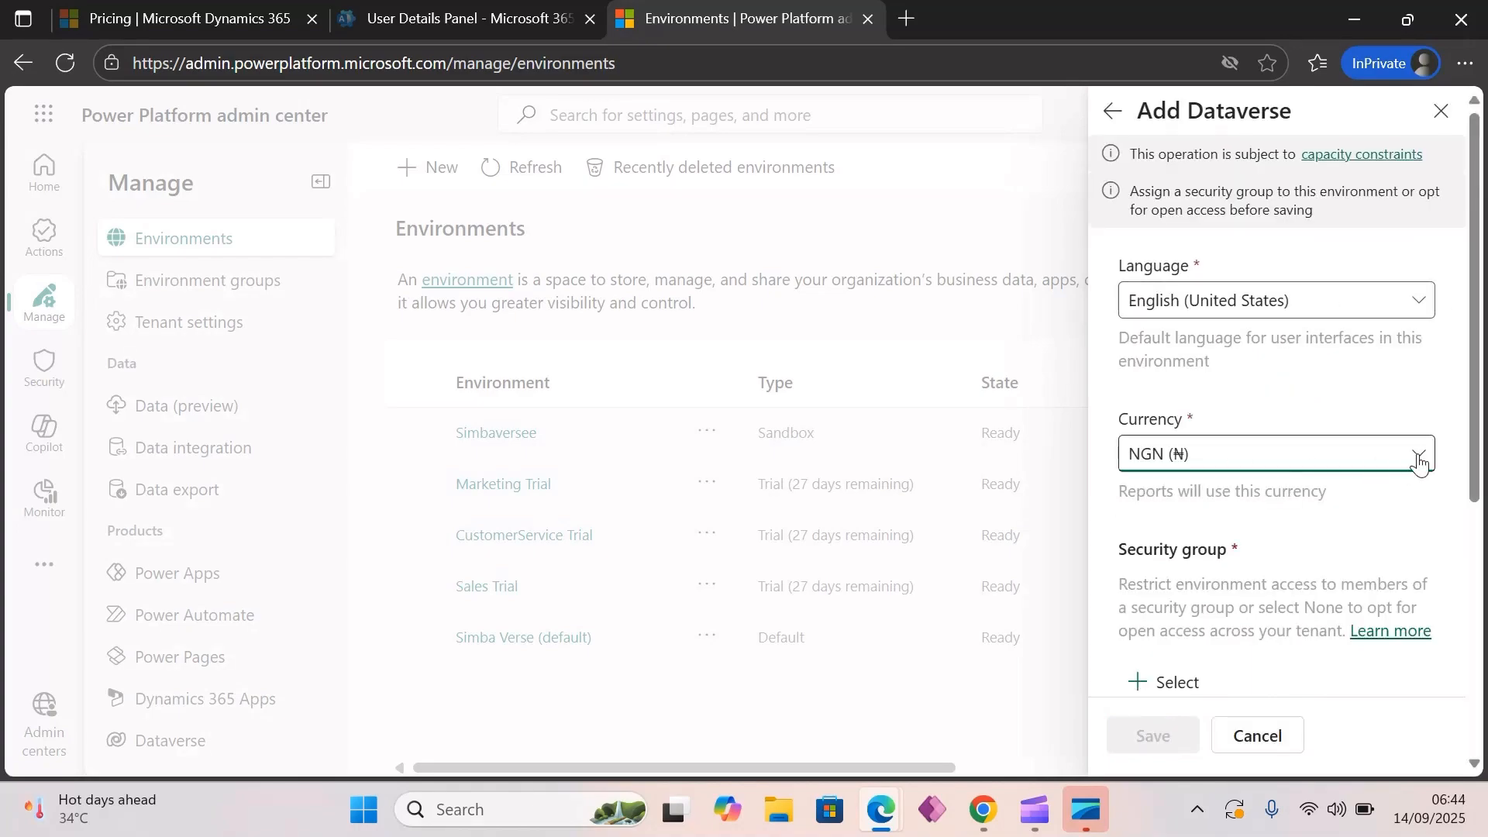
Step: Restrict the new environment's access to the Simba Verse security group
scroll(1309, 491, "down", 3)
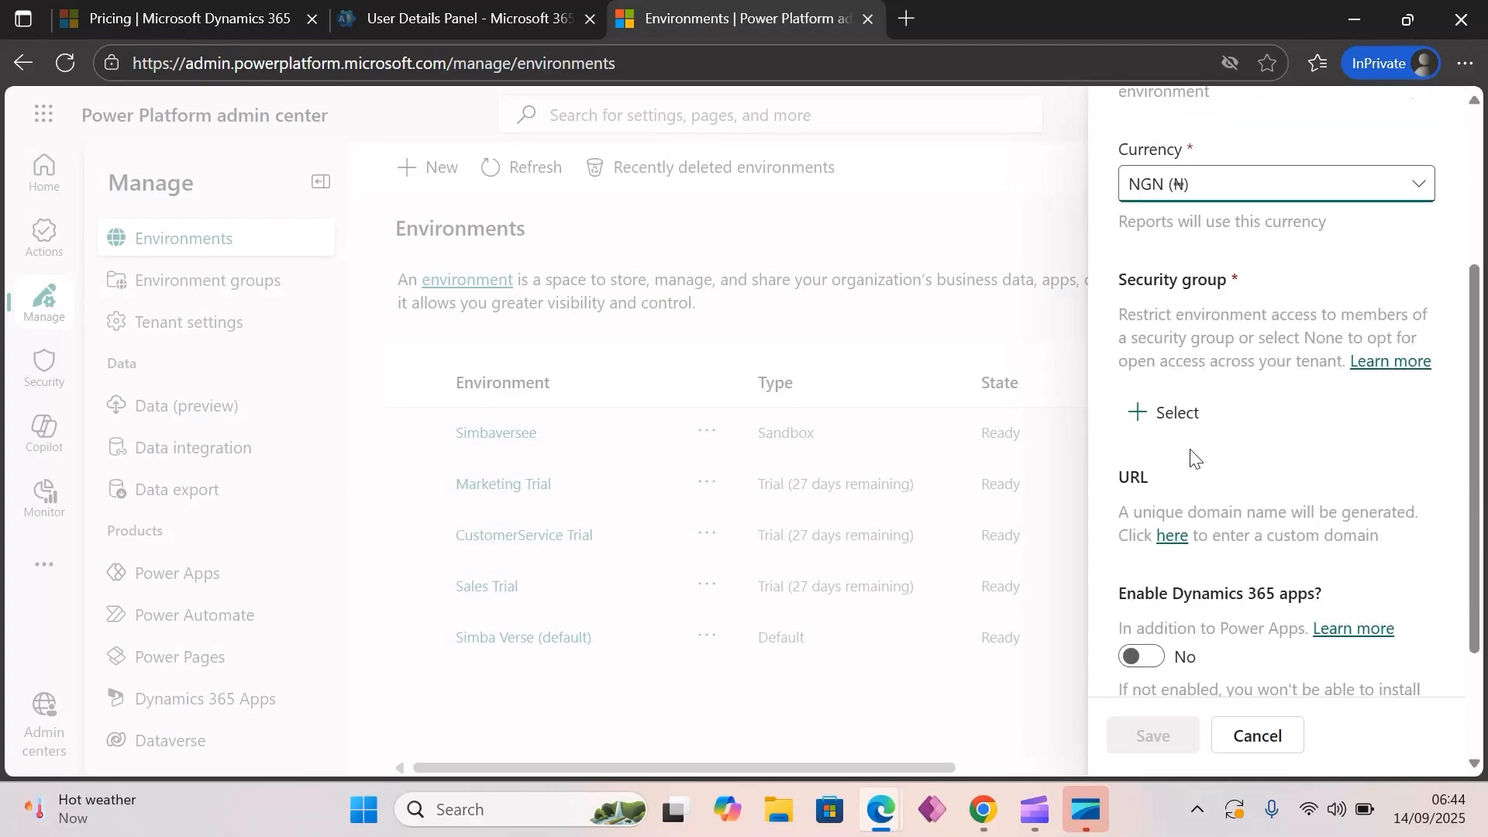
left_click(1186, 423)
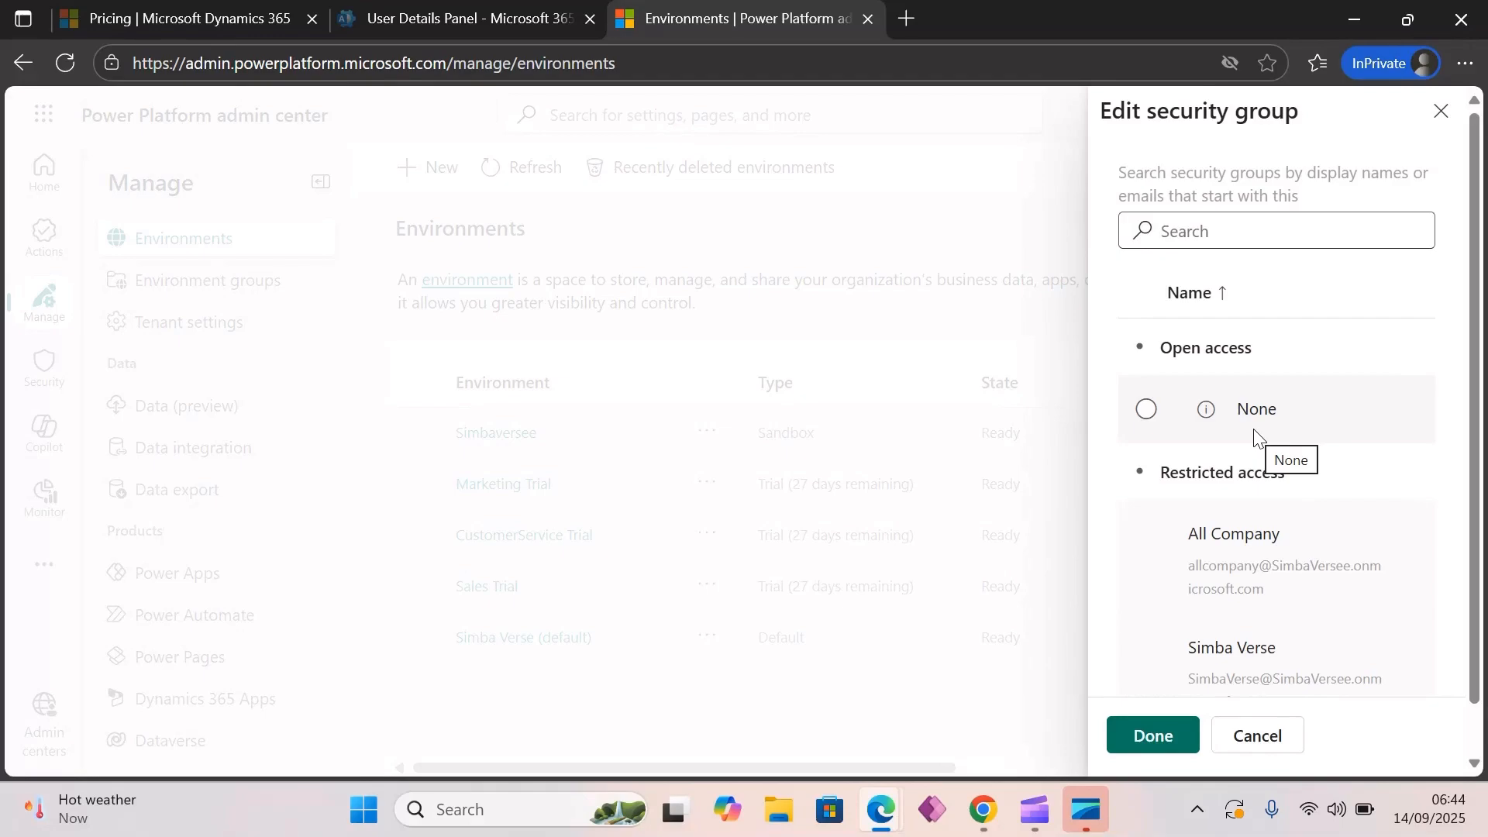
scroll(1244, 584, "down", 1)
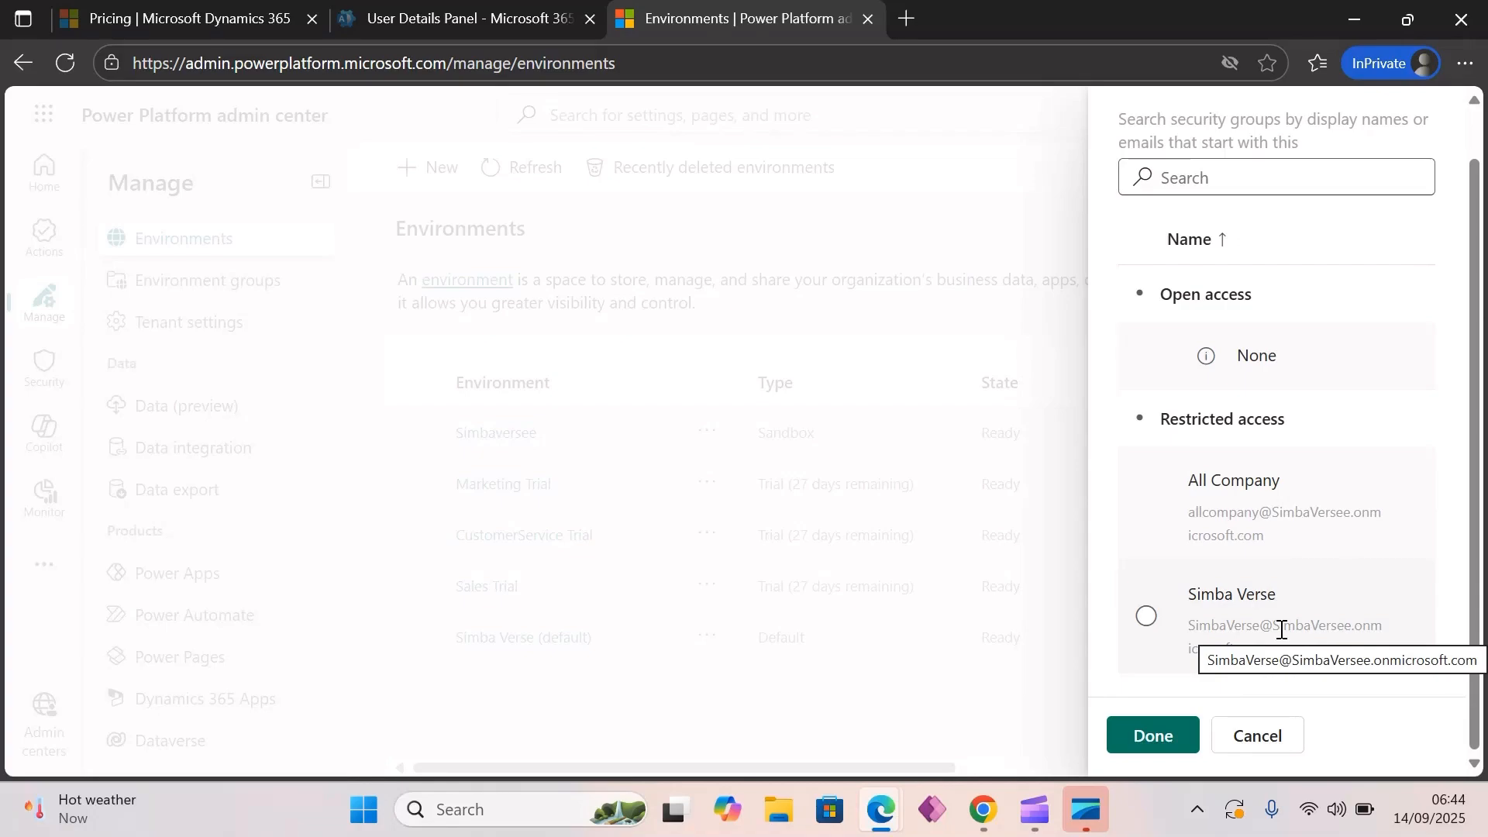
left_click(1147, 616)
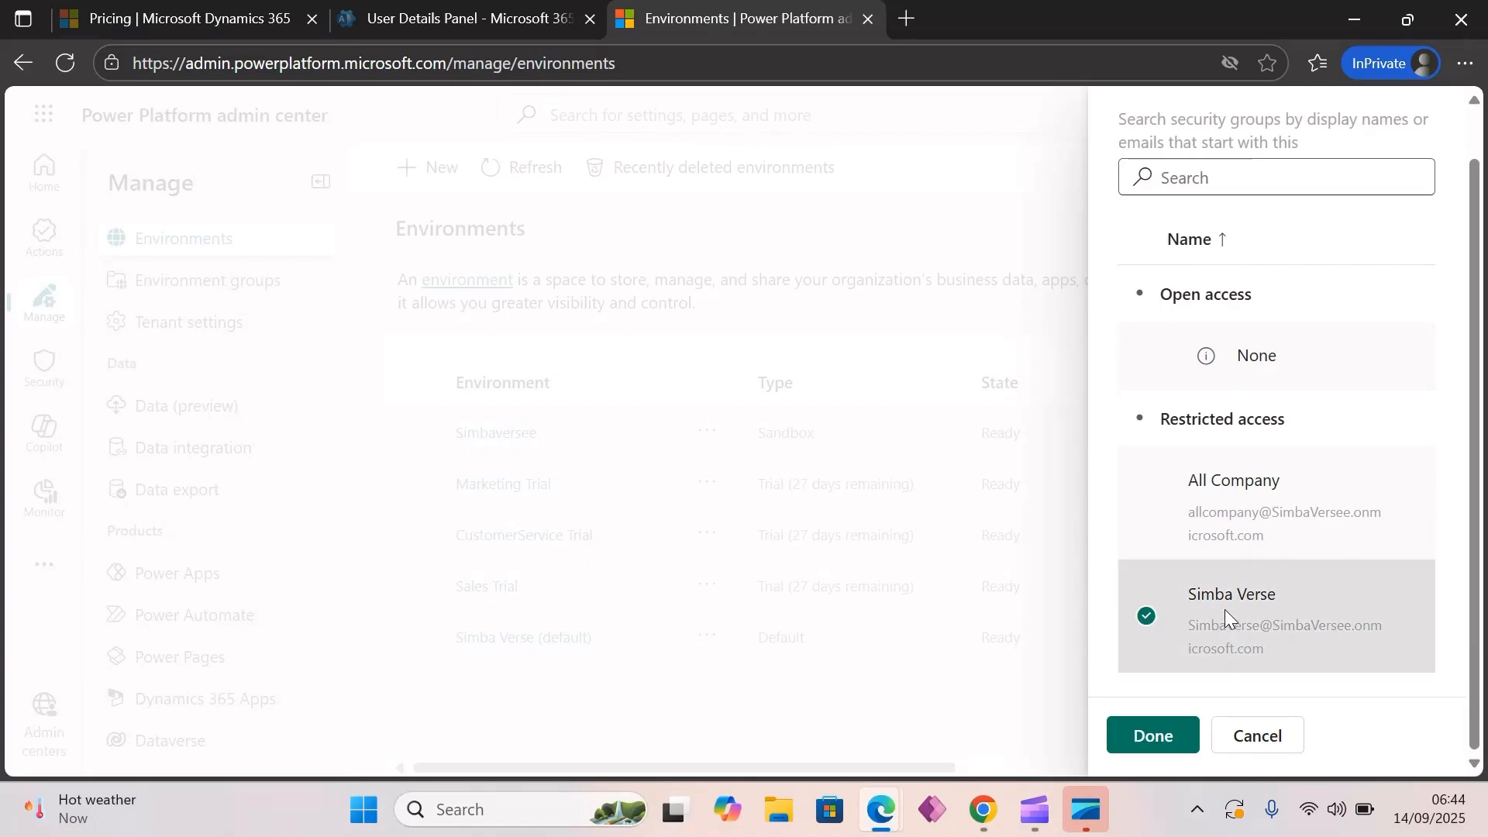
scroll(1225, 609, "up", 1)
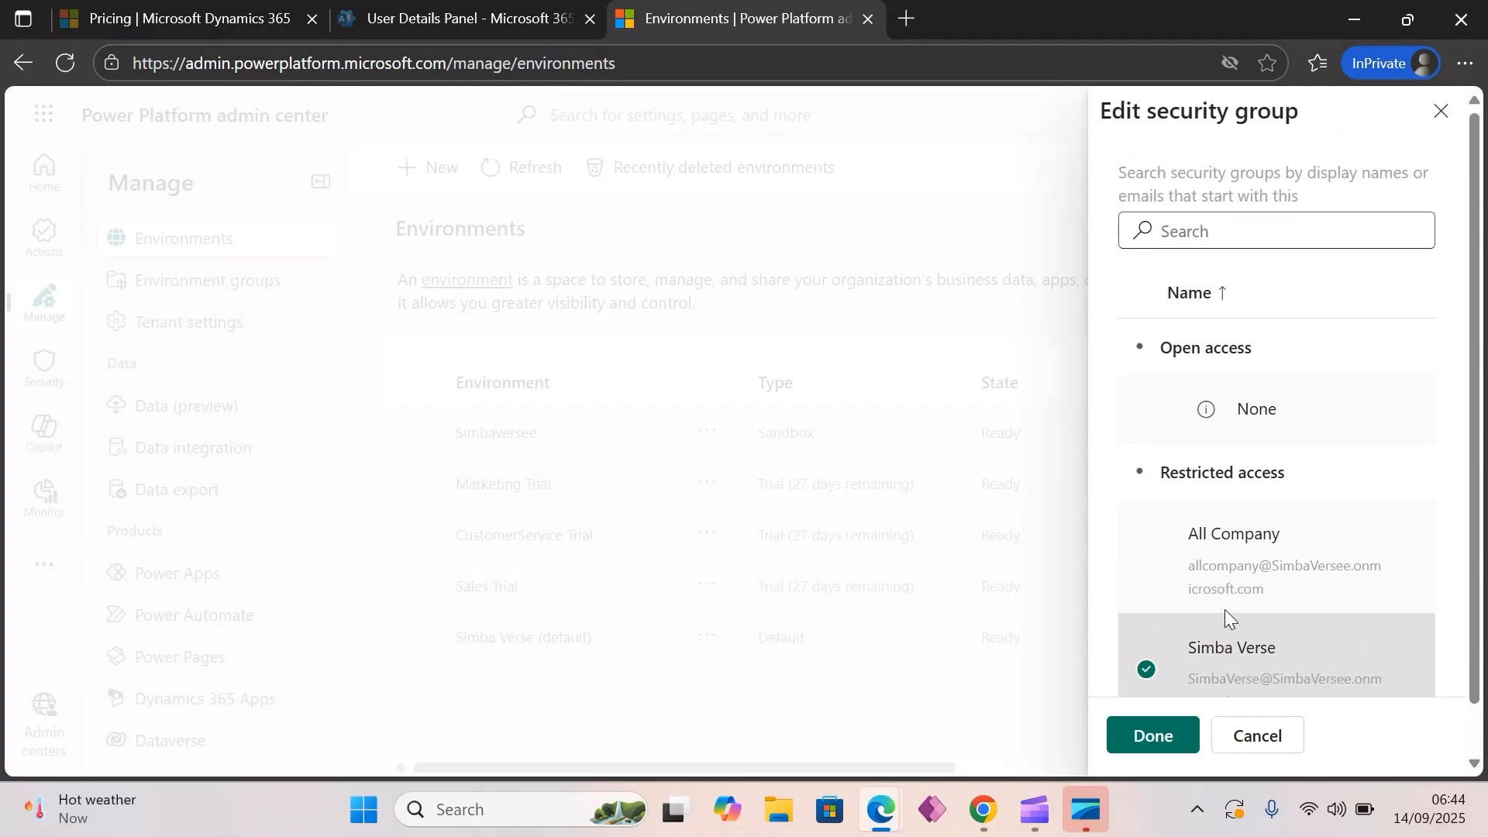
left_click(1176, 746)
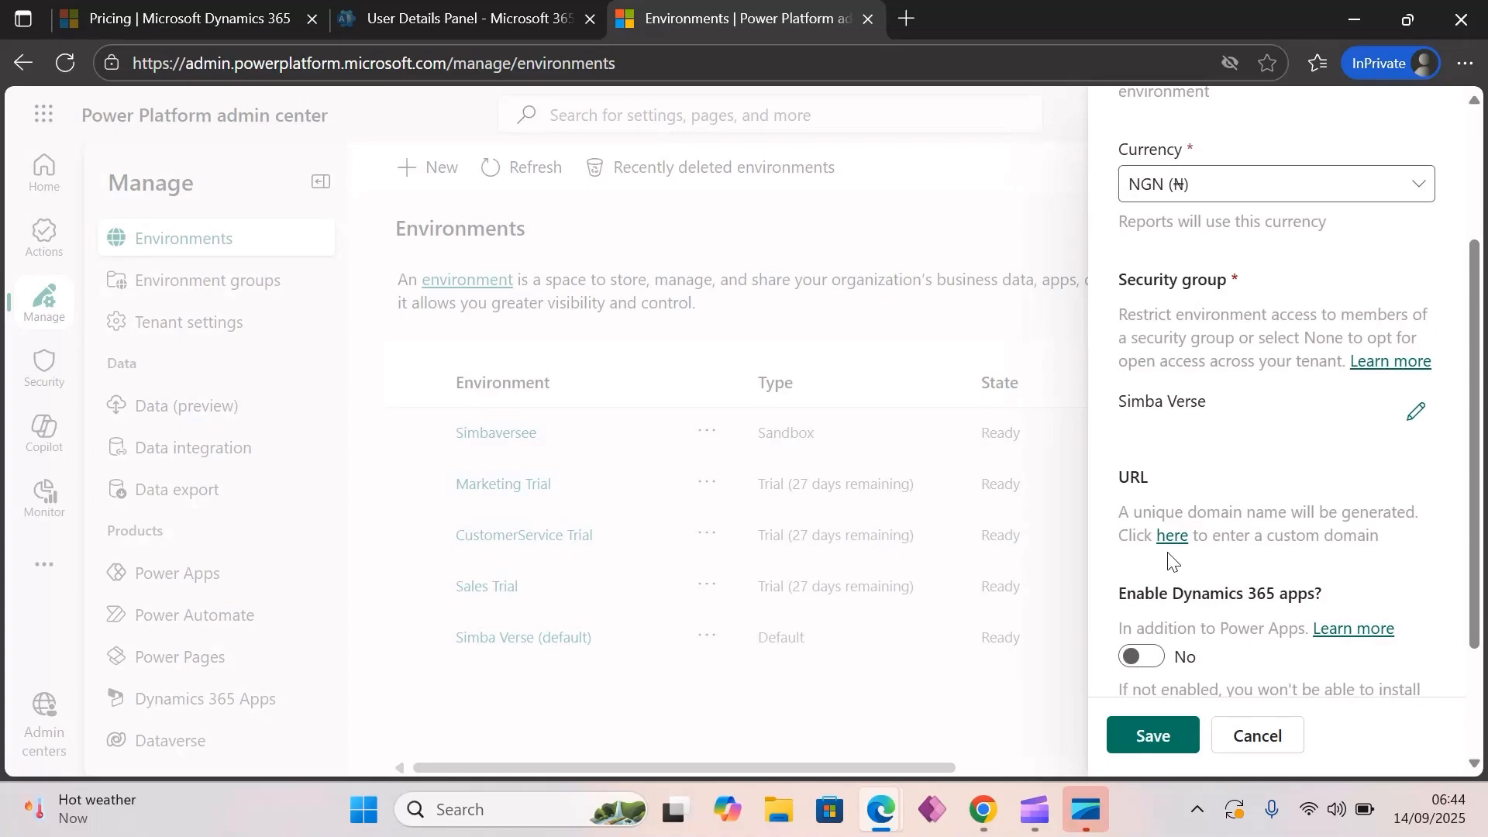
Step: Enable Dynamics 365 apps with automatic deployment of All enterprise applications, try to save the new environment, and cancel its creation
scroll(1169, 553, "down", 3)
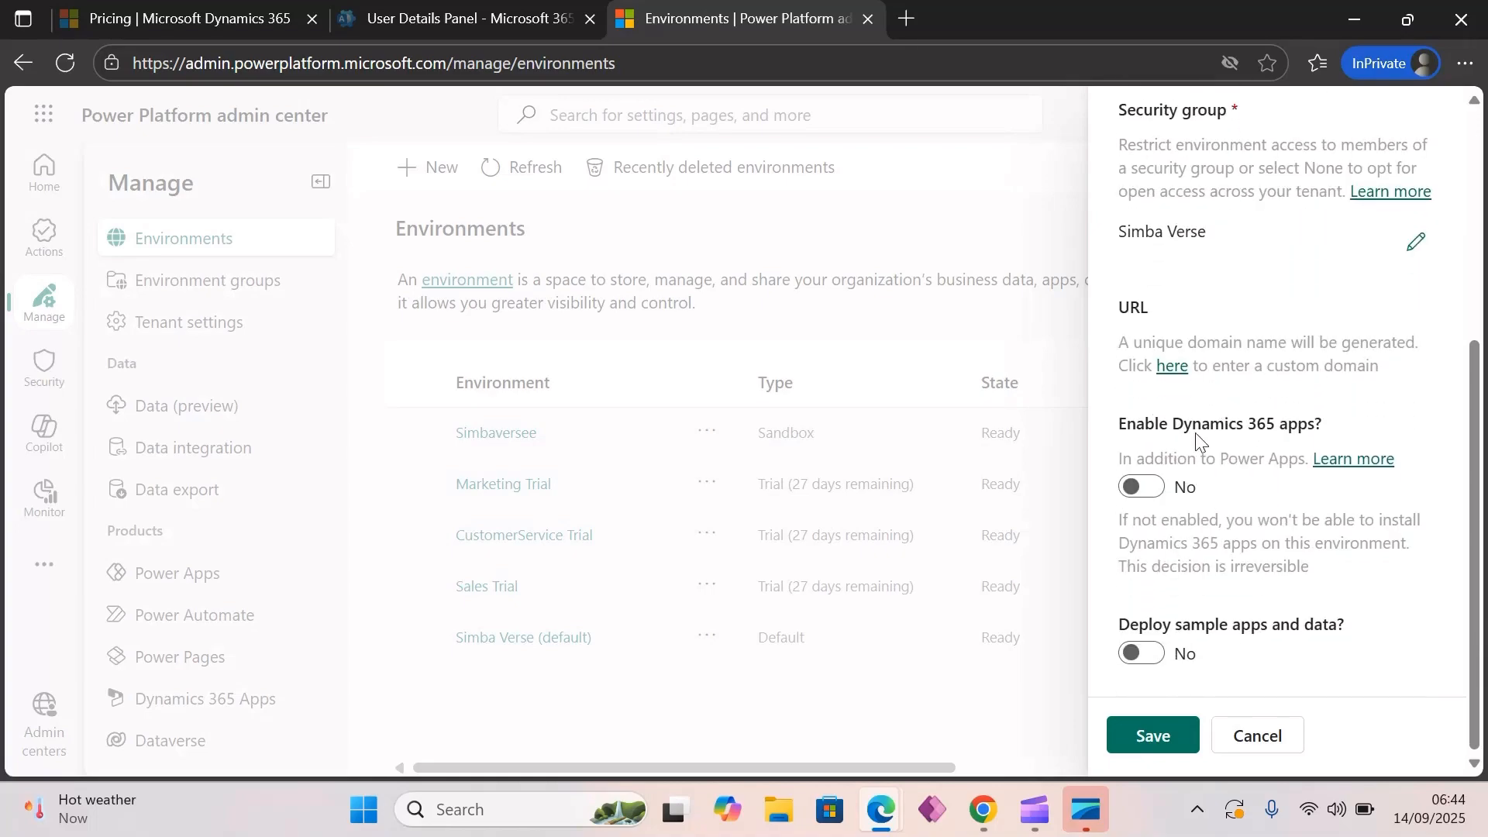
left_click(1150, 486)
scroll(1317, 534, "down", 1)
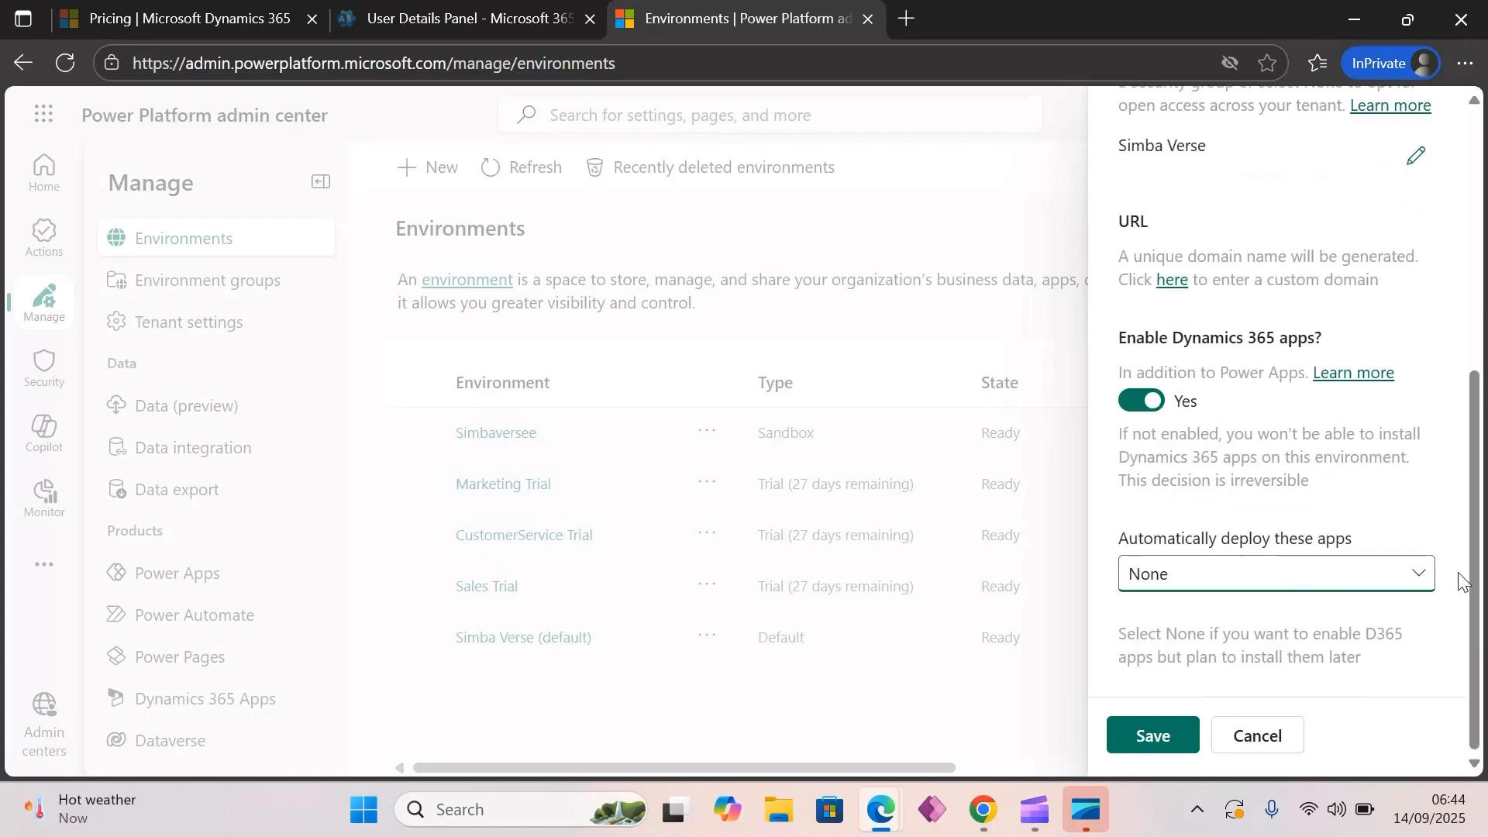
left_click(1421, 582)
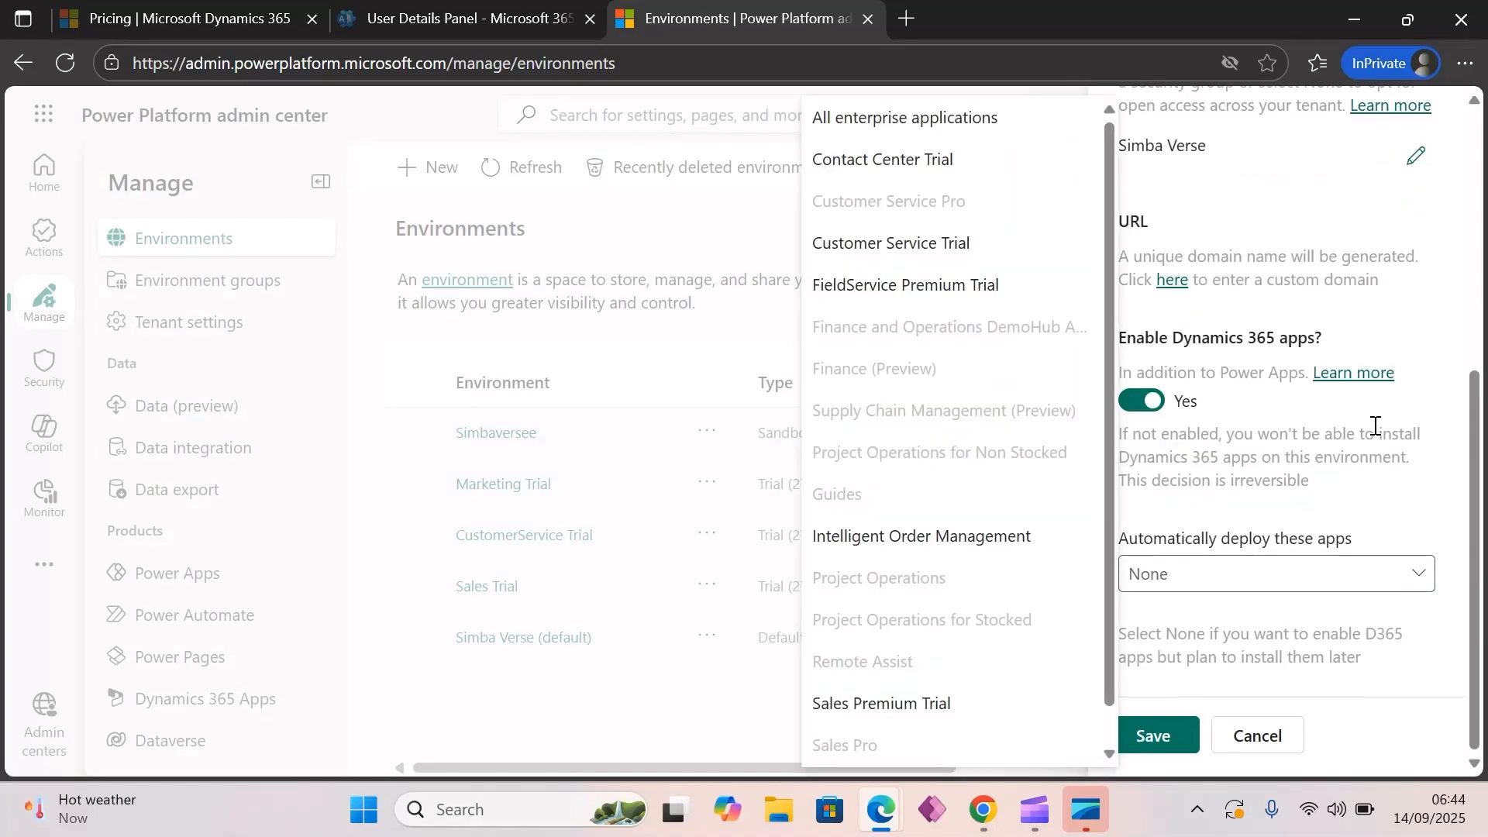
left_click(930, 136)
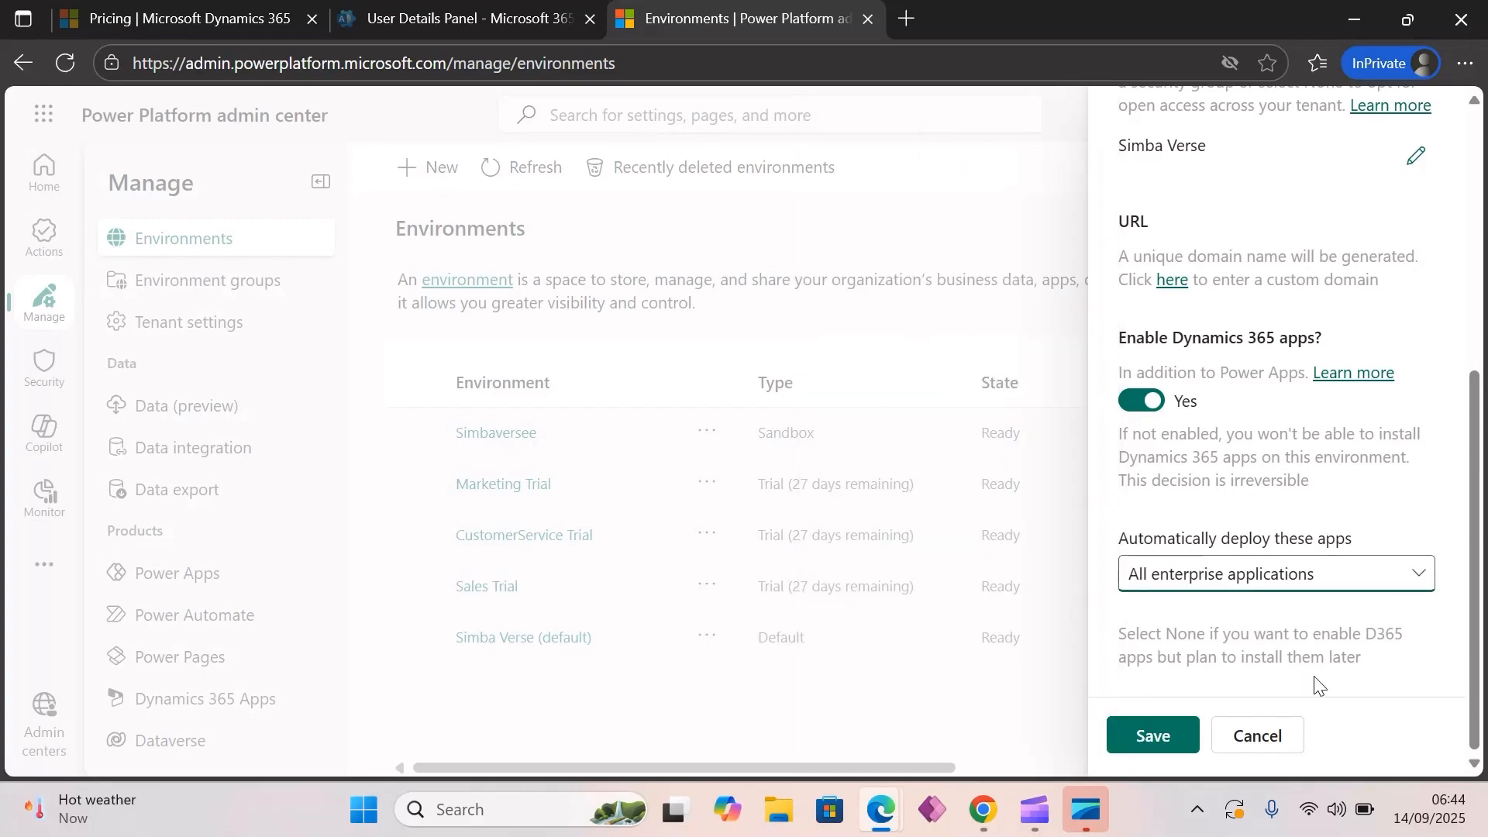
left_click(1161, 732)
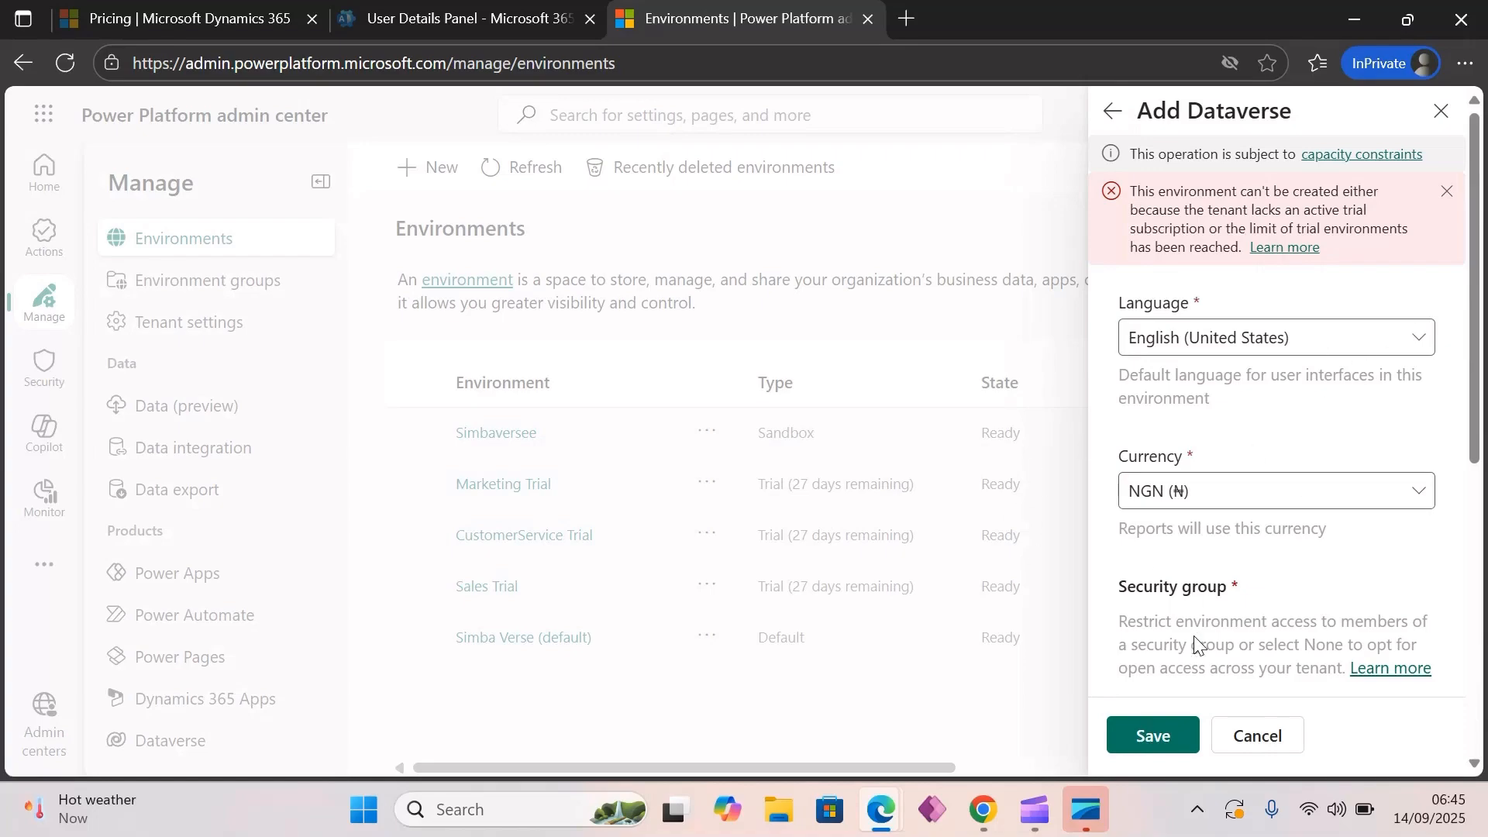
left_click(1256, 755)
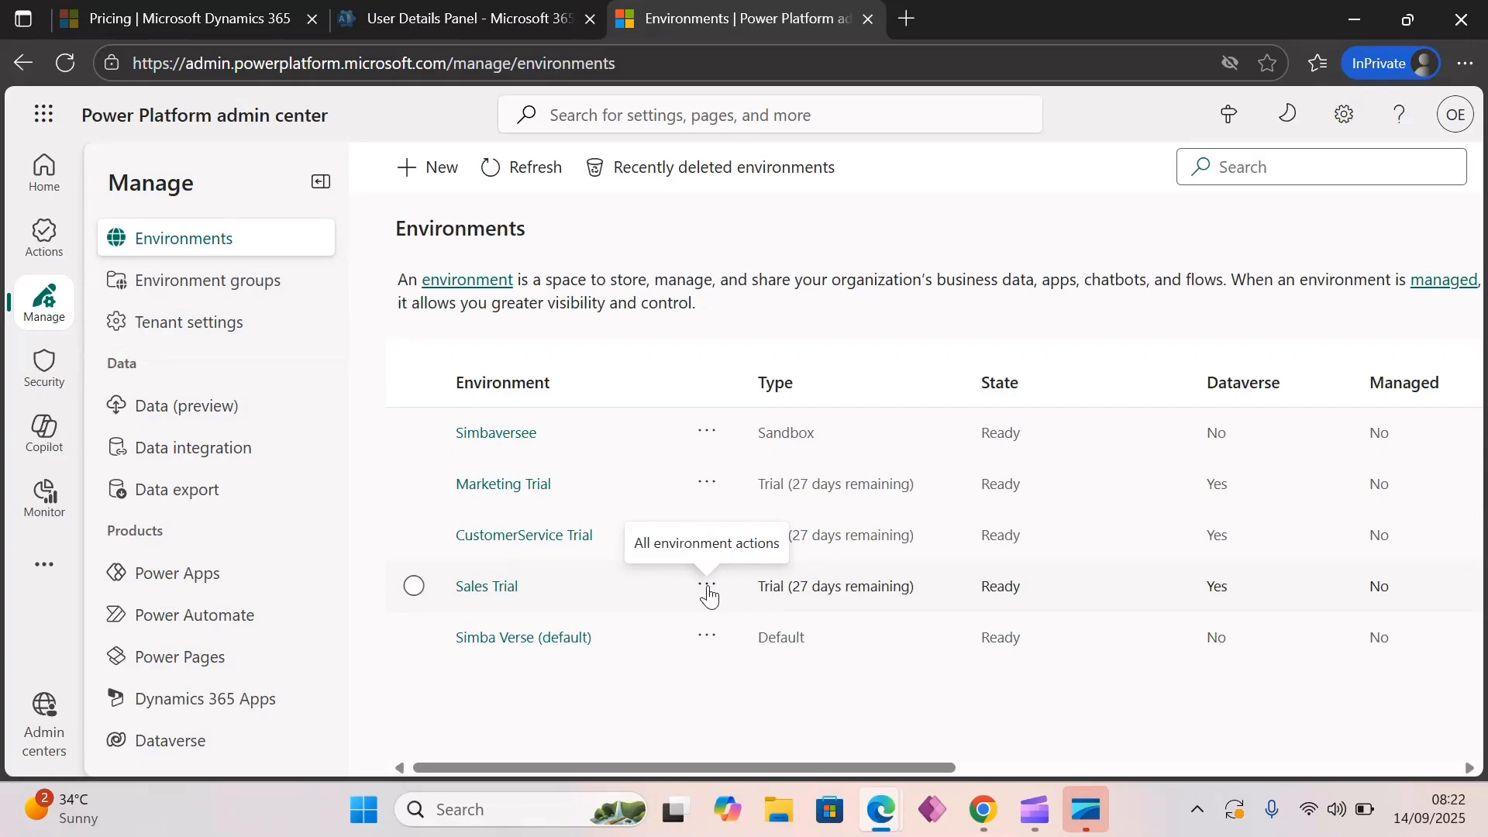
Step: Open the Sales Trial environment's security roles and look through the list for the Customer Service Representative role
left_click(510, 594)
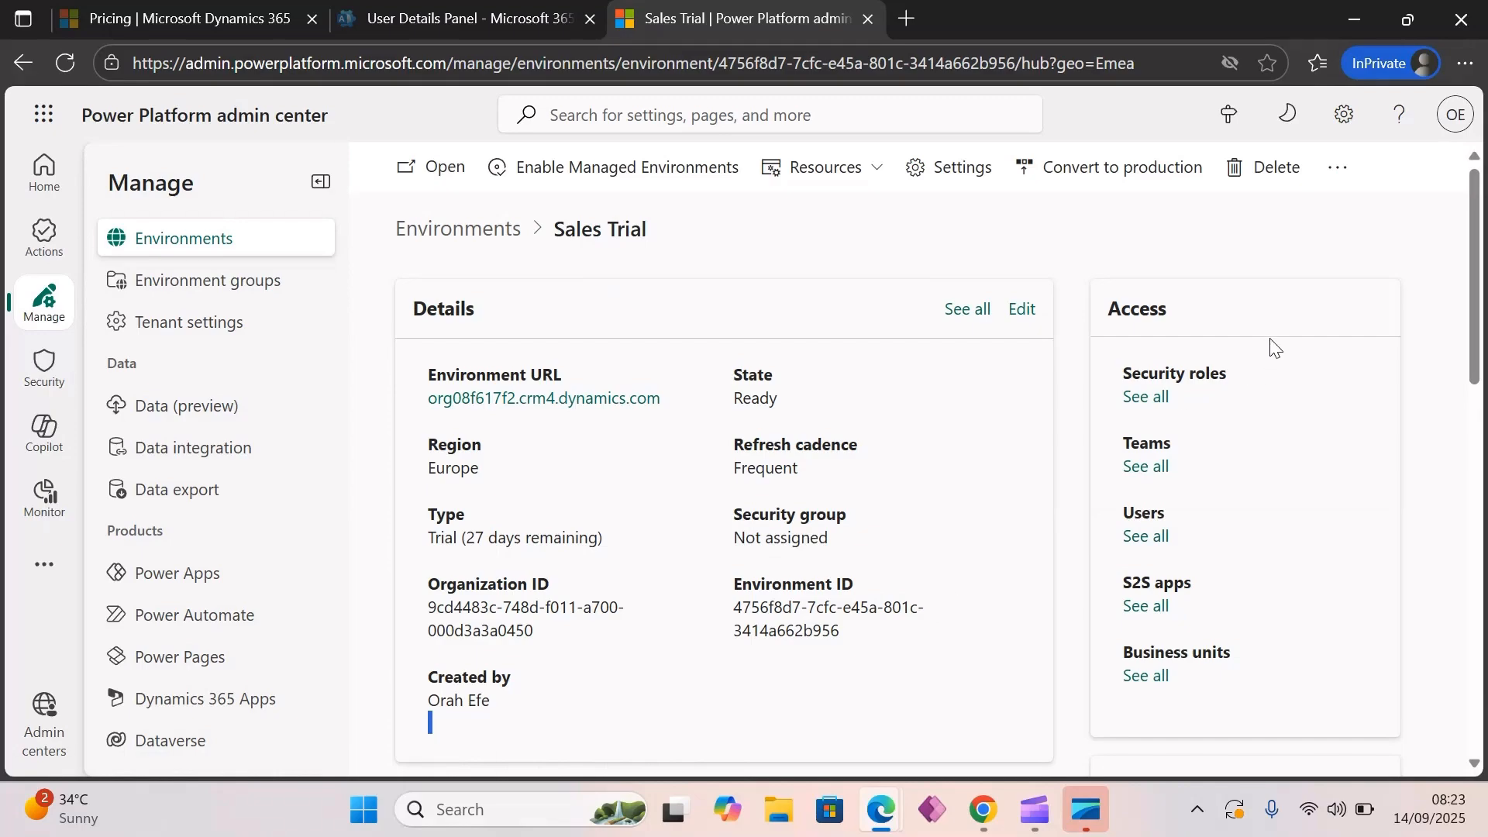
left_click(1146, 398)
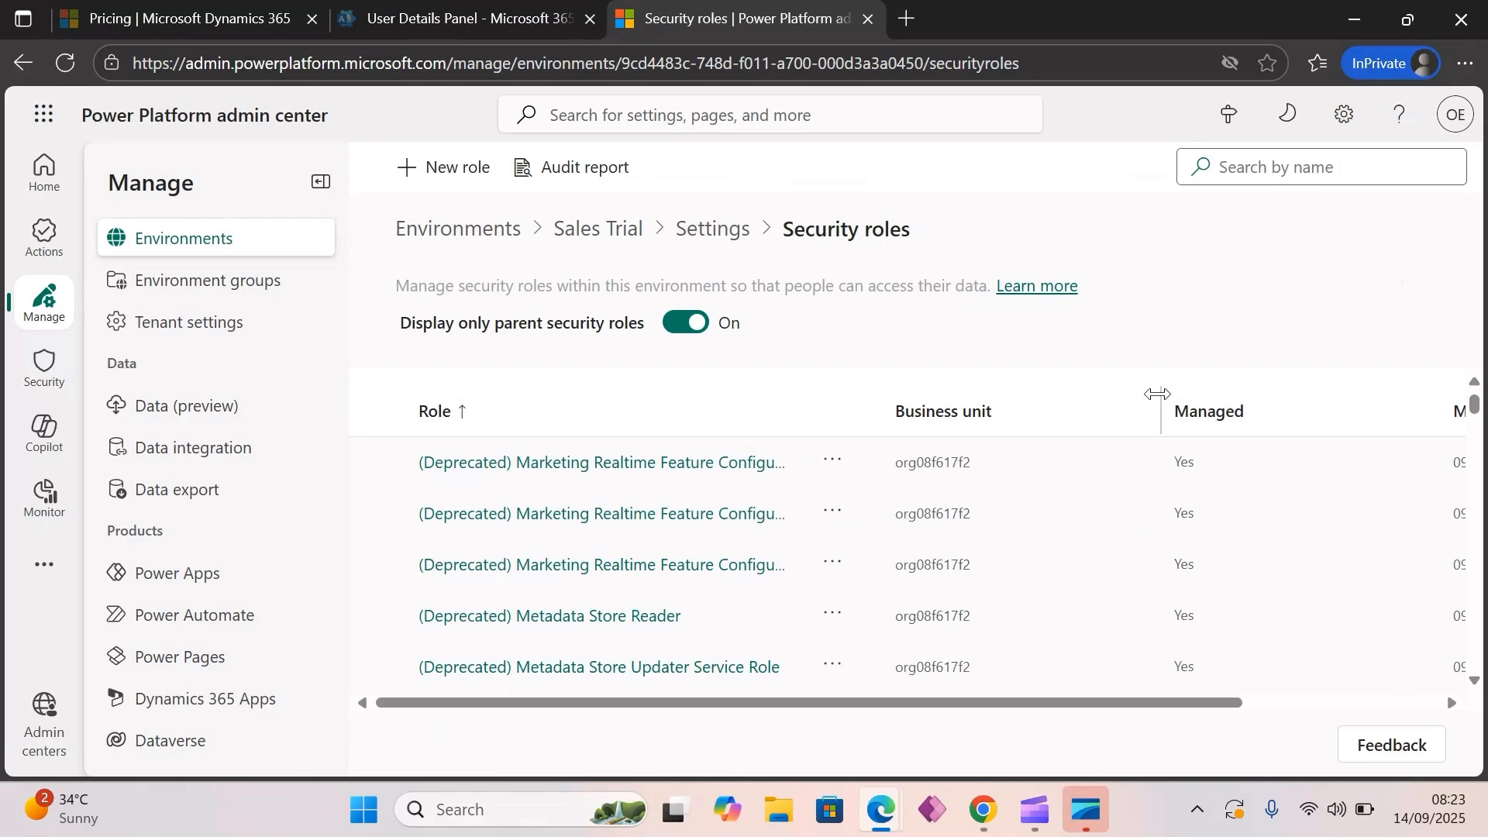
scroll(747, 587, "down", 5)
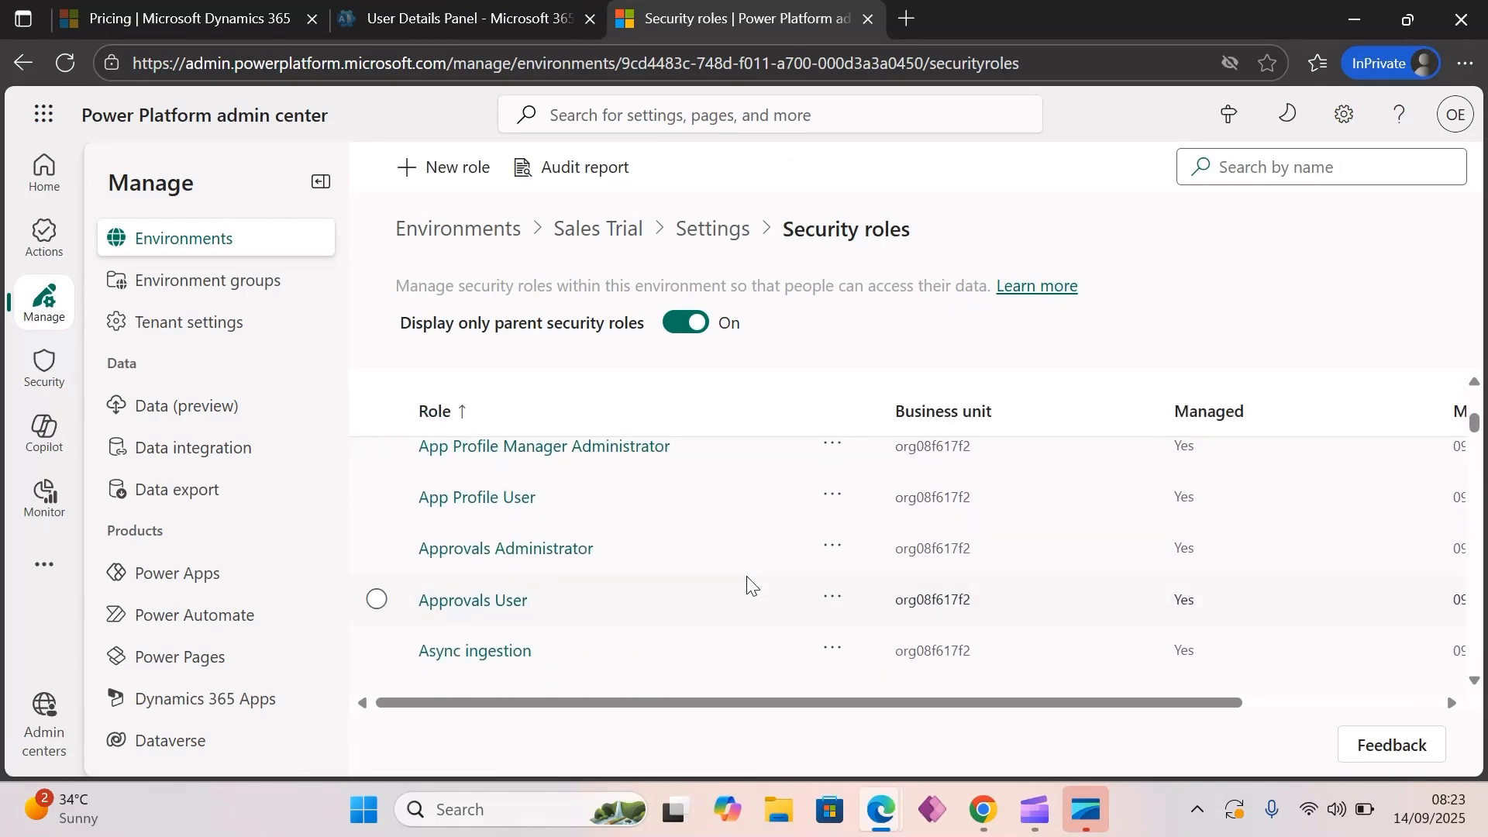
scroll(747, 587, "down", 12)
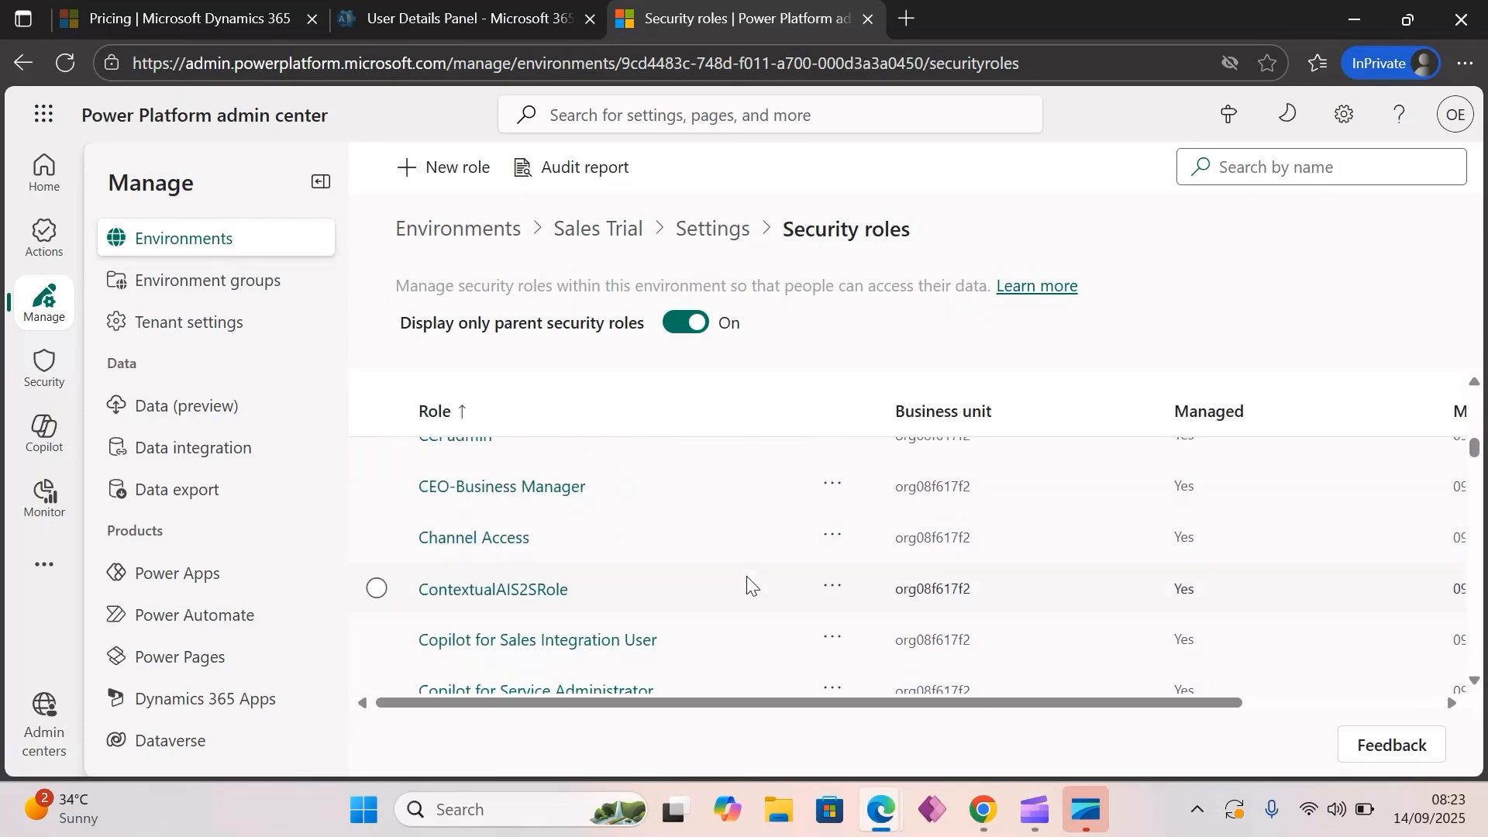
scroll(748, 587, "down", 10)
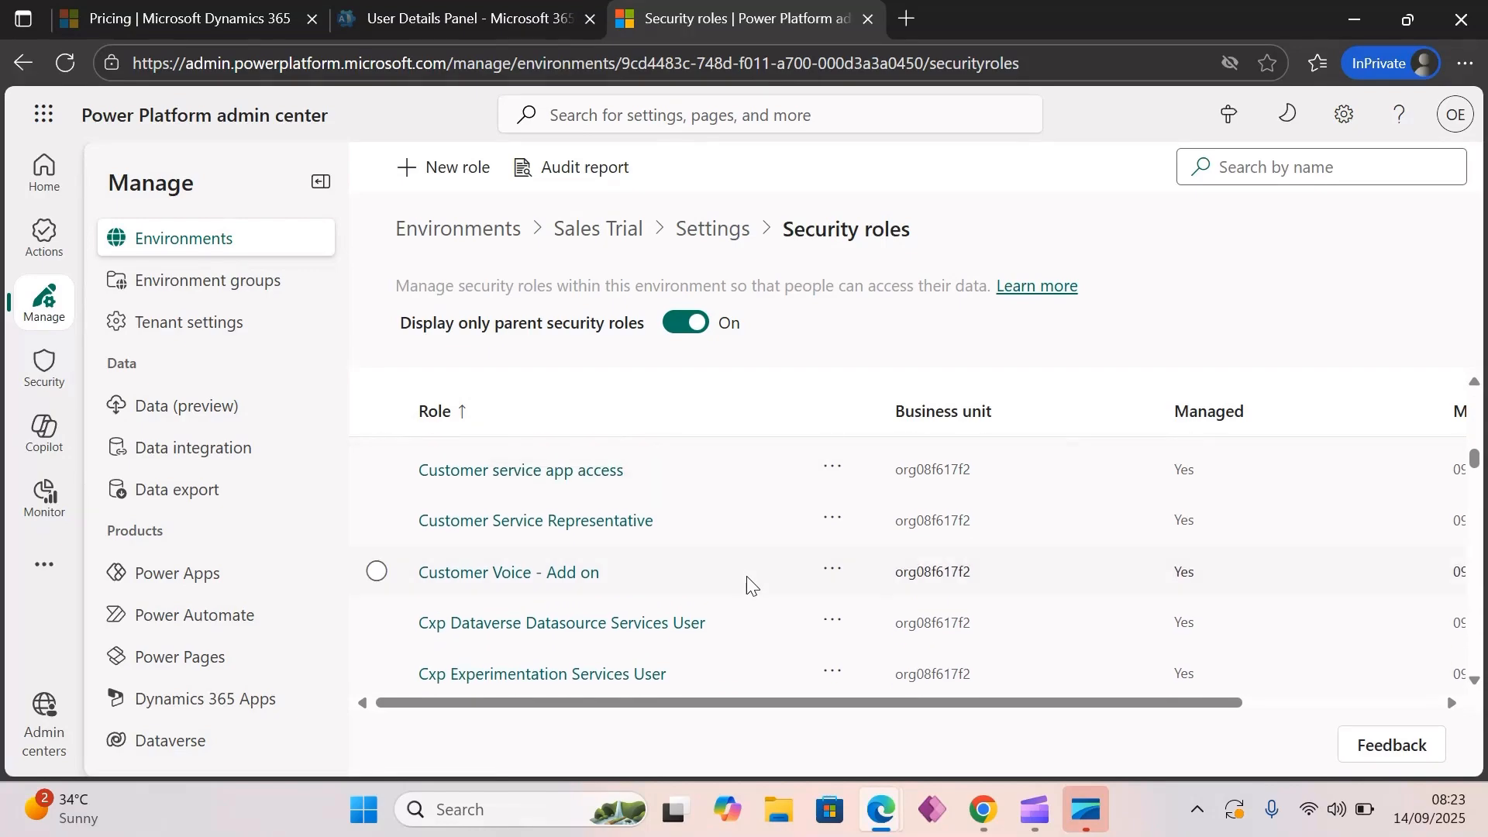
Step: View the members of the Customer Service Representative role and examine the role's table privileges
left_click(833, 519)
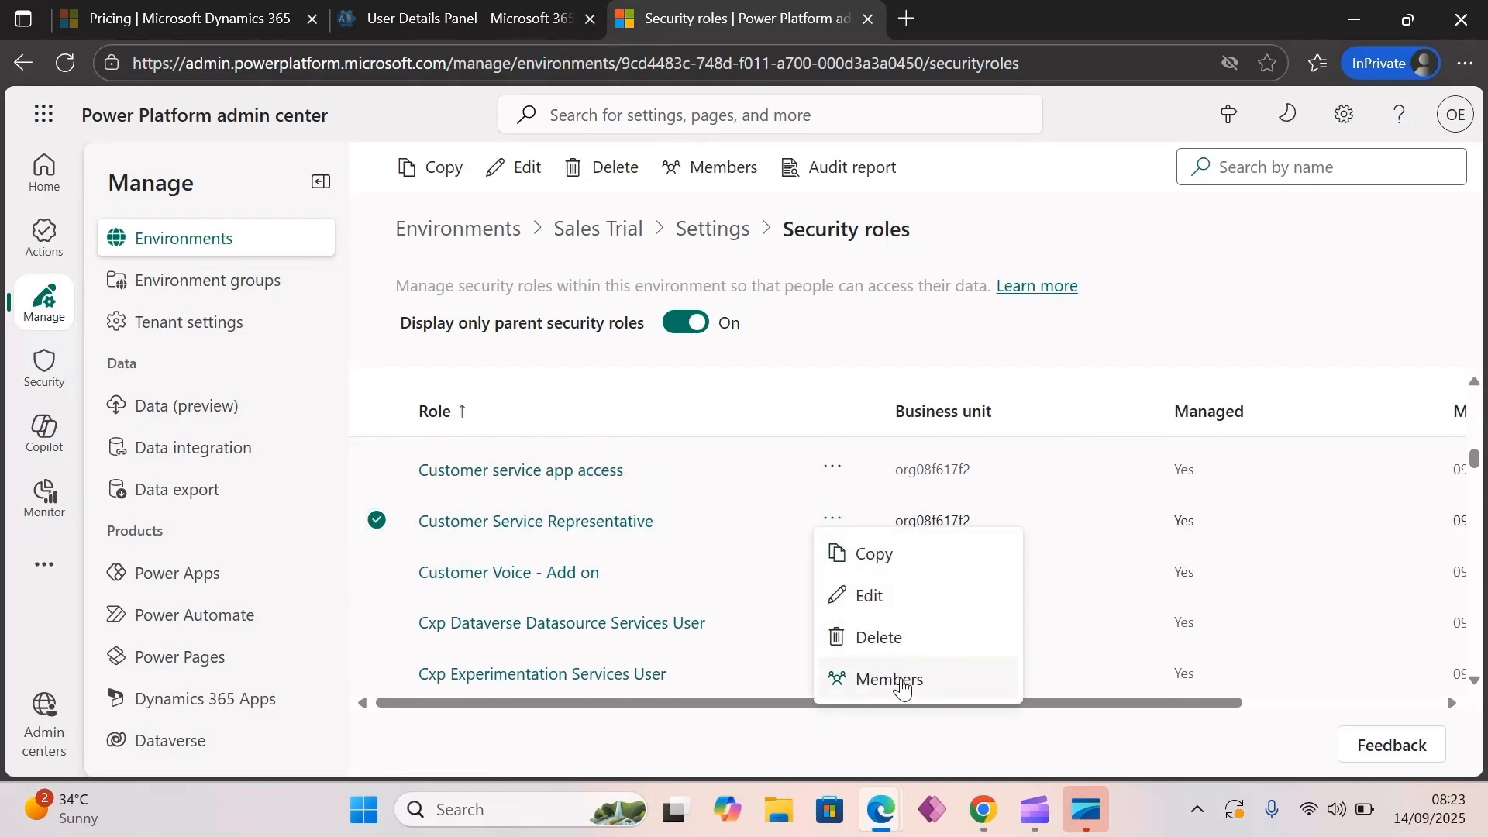
left_click(902, 682)
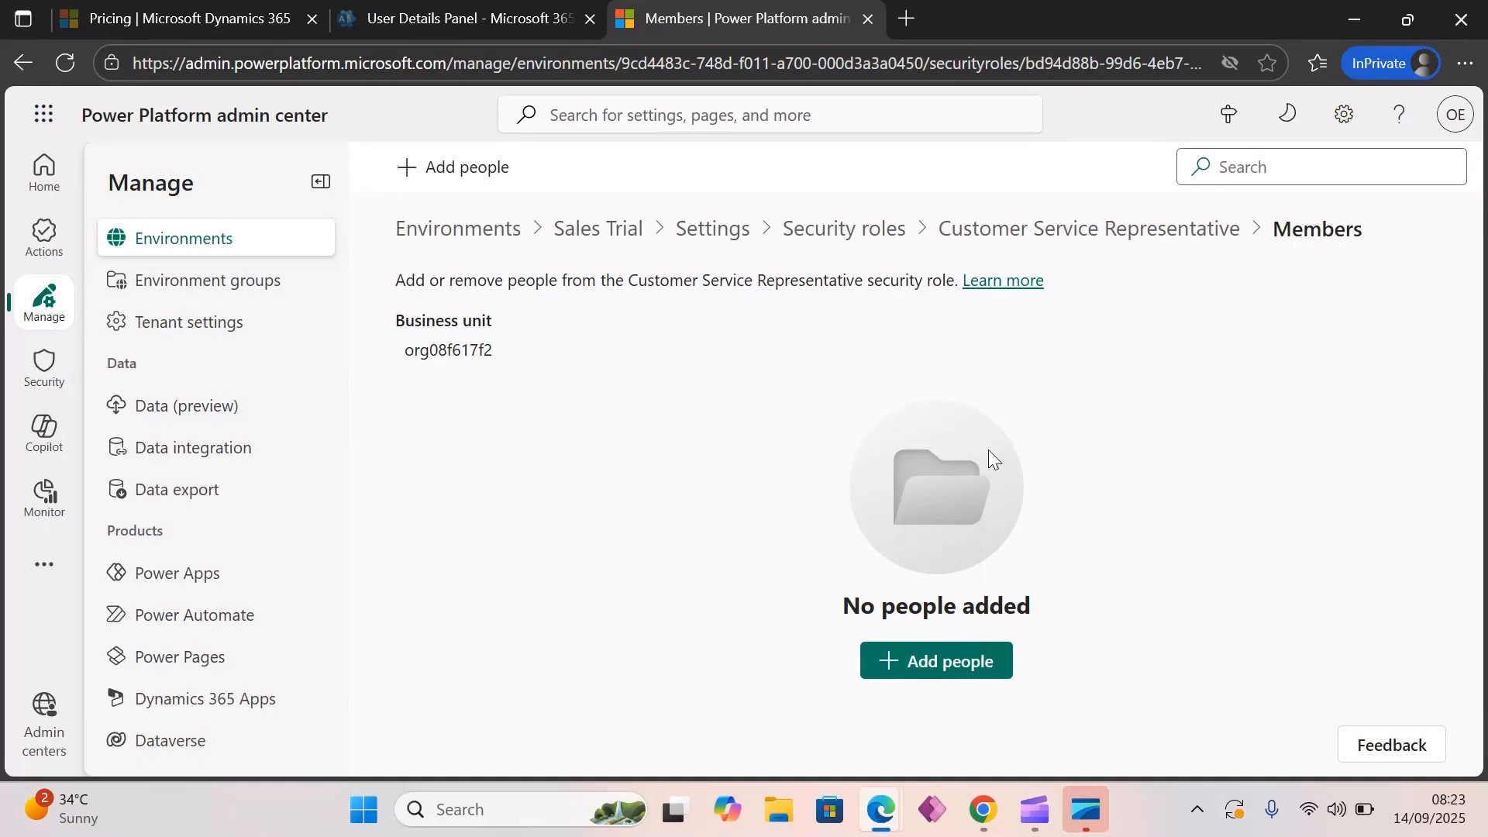
left_click(1110, 231)
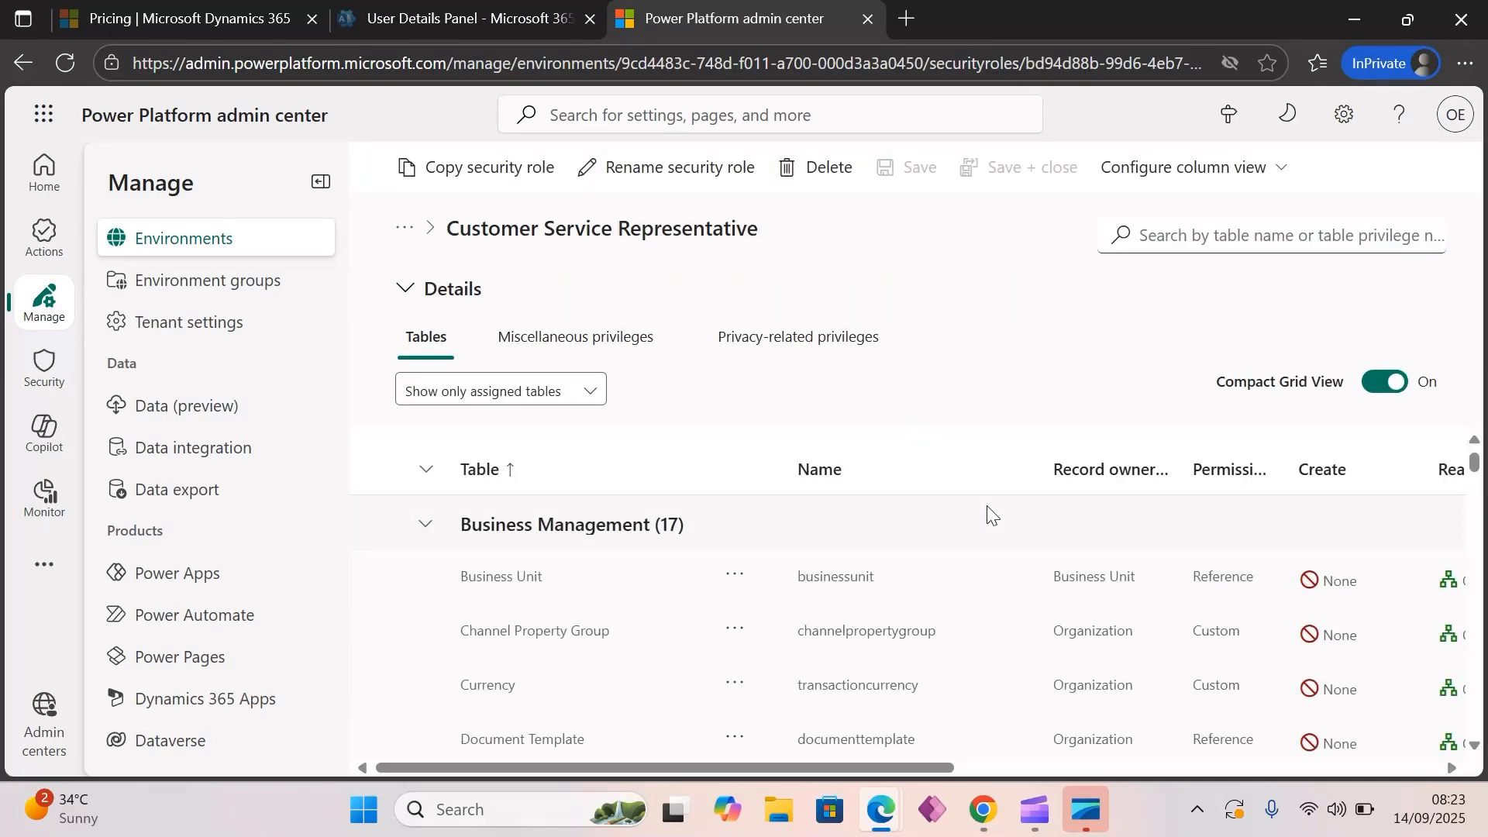
scroll(990, 515, "down", 5)
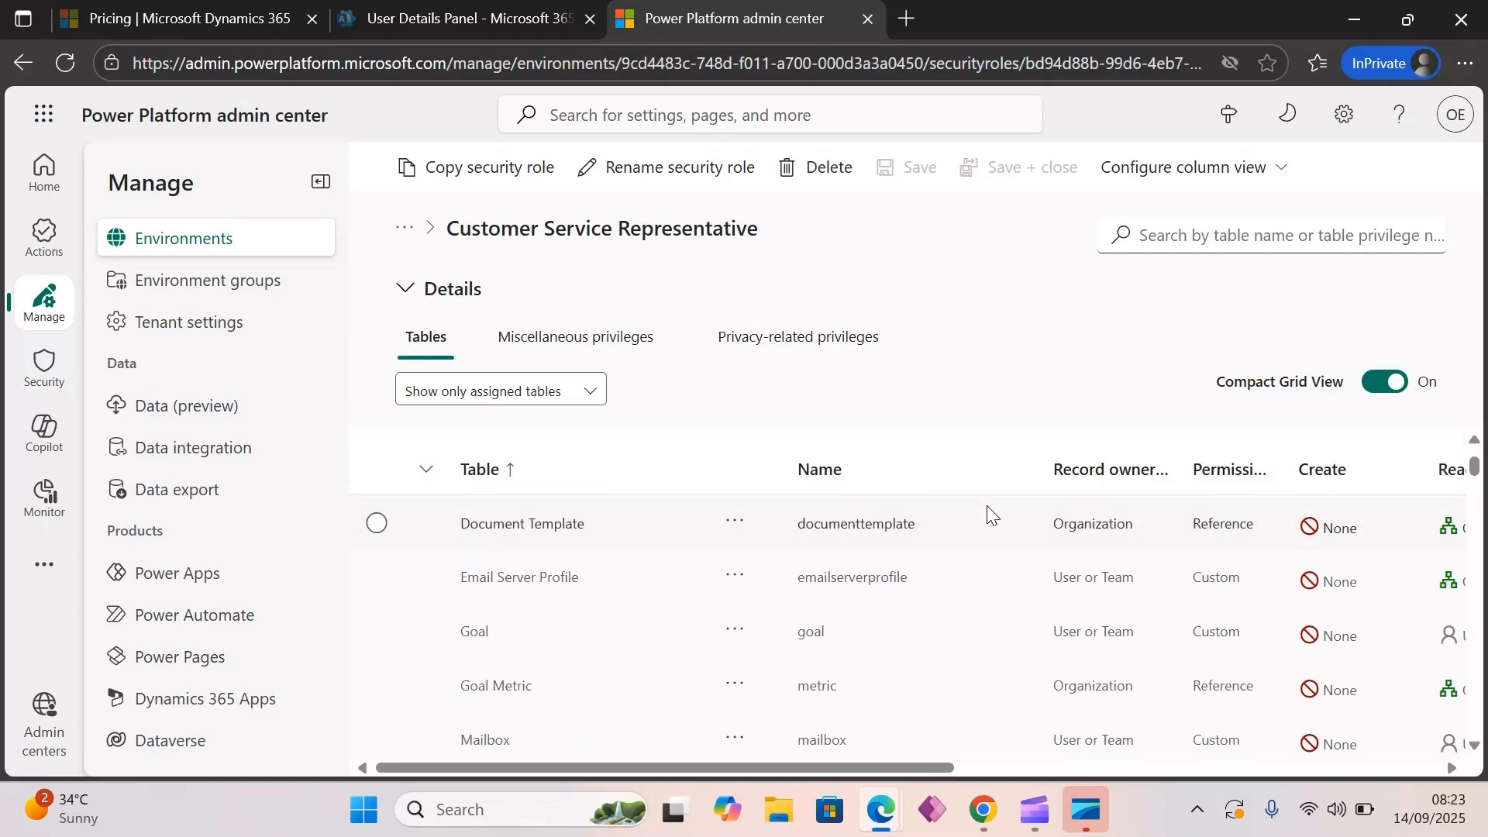
scroll(989, 514, "up", 5)
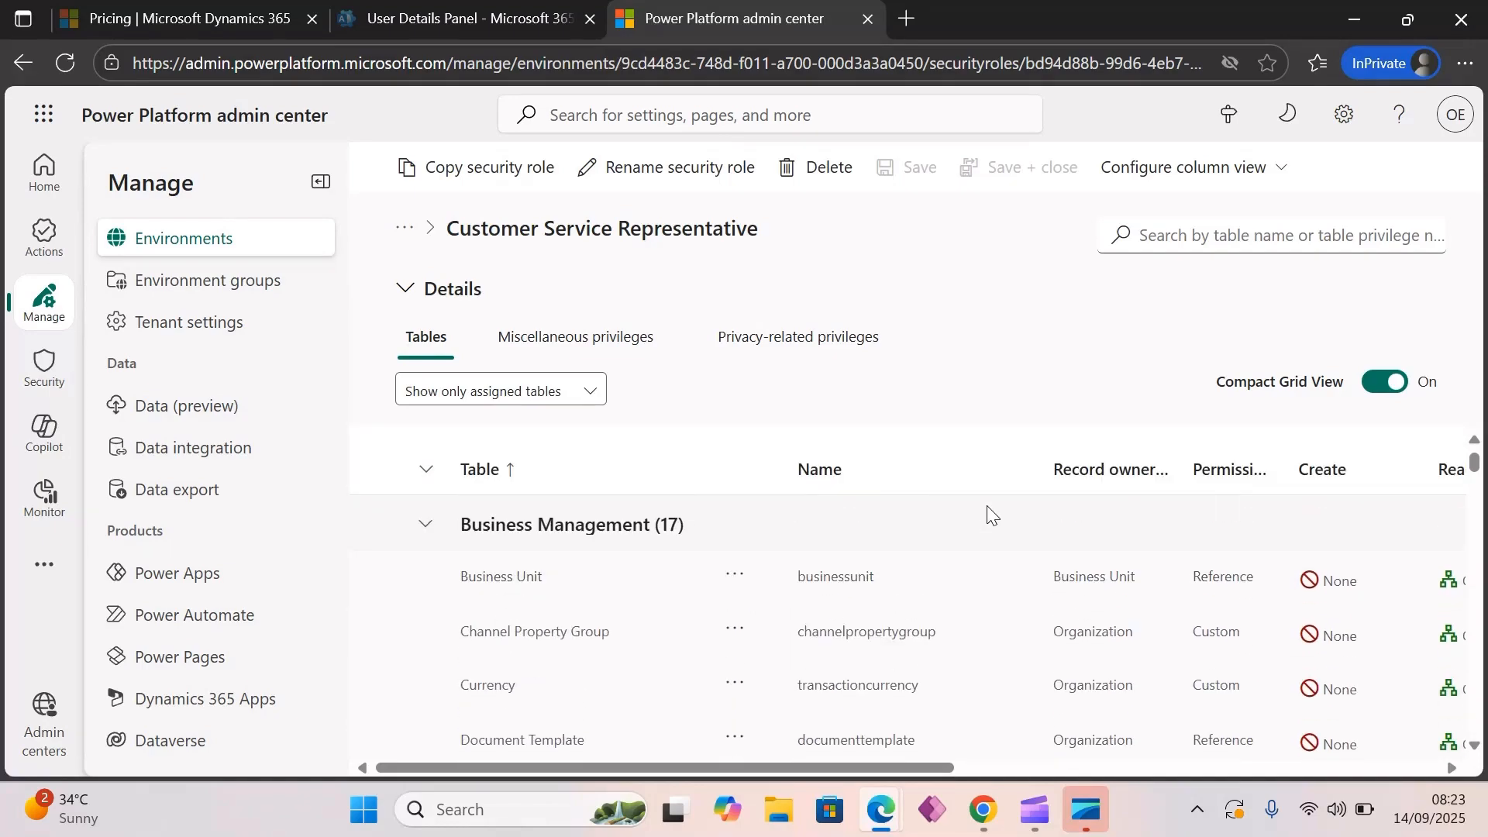